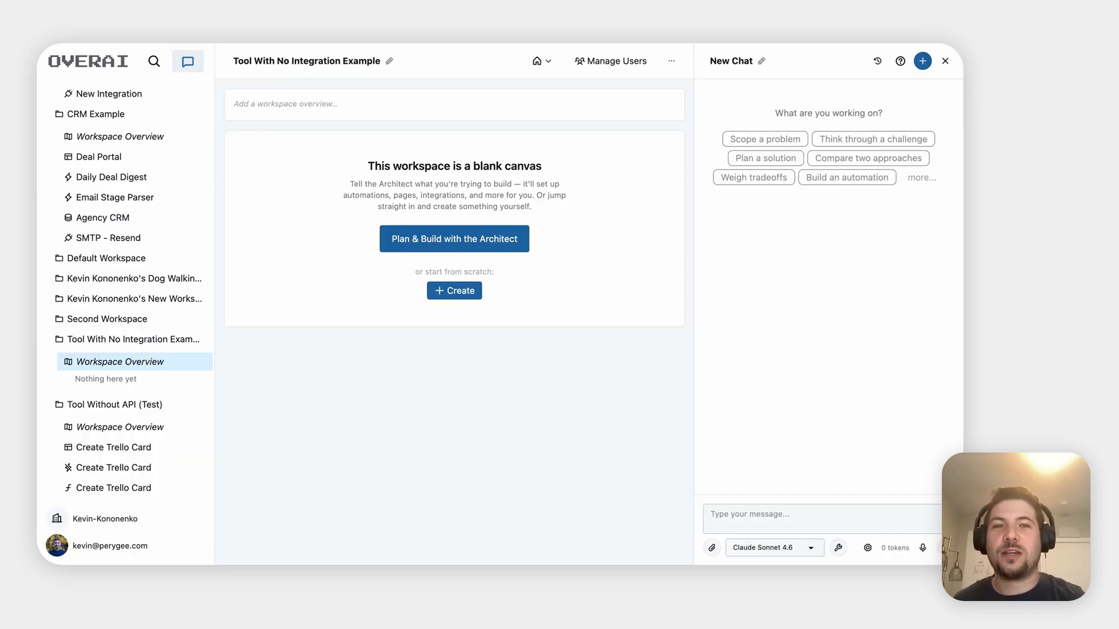
Open a new browser tab on the Google start page
{"action": "key", "text": "super+t"}
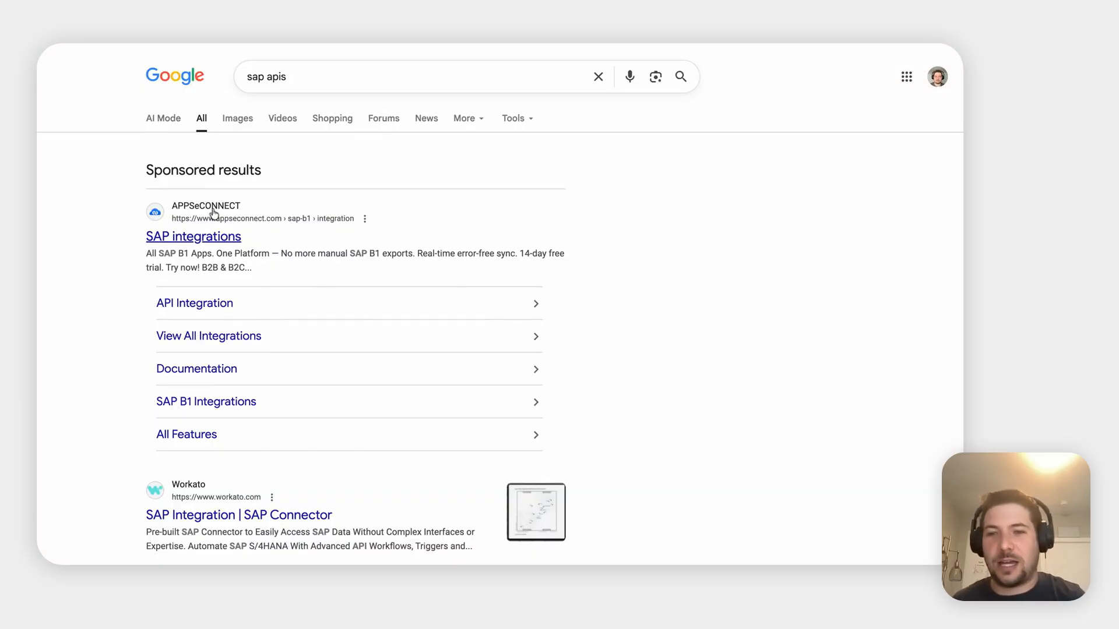
Scroll the 'sap apis' results past the sponsored listings toward SAP APIs and Integration
{"action": "scroll", "coordinate": [272, 395], "scroll_direction": "down", "scroll_amount": 1}
{"action": "scroll", "coordinate": [272, 396], "scroll_direction": "down", "scroll_amount": 3}
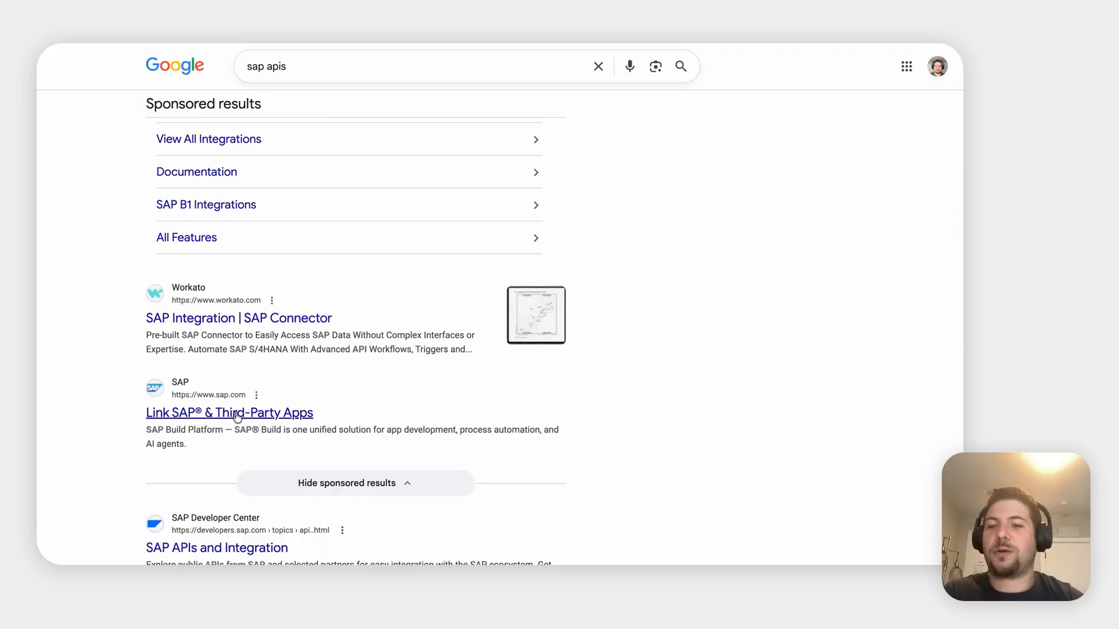
{"action": "scroll", "coordinate": [237, 416], "scroll_direction": "down", "scroll_amount": 2}
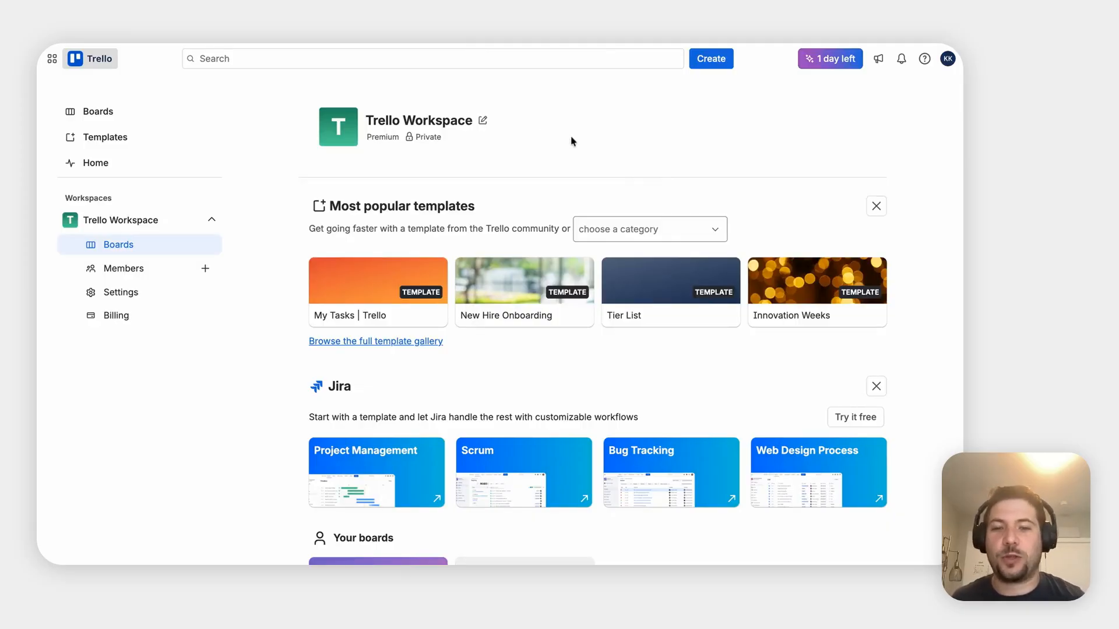
View My Trello board's Today, In Progress and Blocked lists, then return to OverAI
{"action": "scroll", "coordinate": [571, 141], "scroll_direction": "down", "scroll_amount": 3}
{"action": "left_click", "coordinate": [353, 451]}
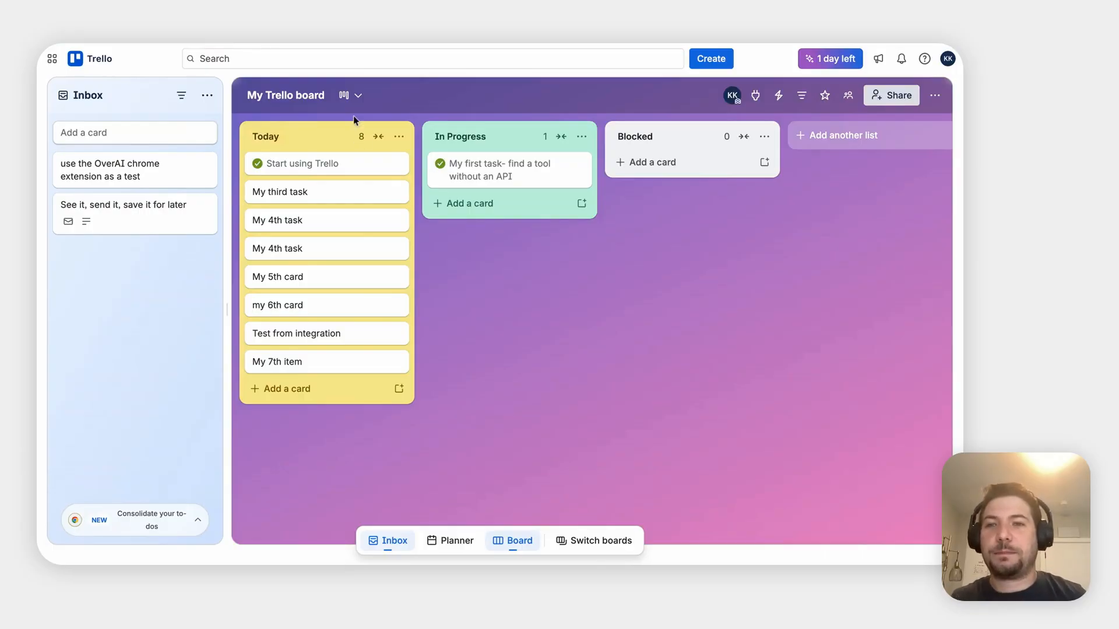
{"action": "left_click", "coordinate": [249, 43]}
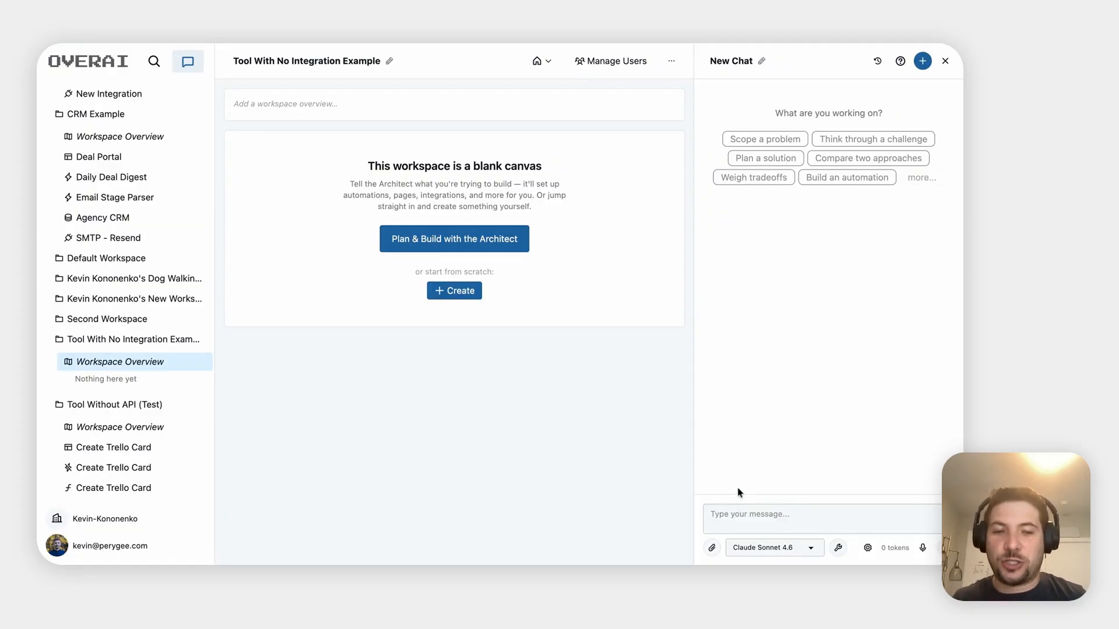
Ask the chat, partly by dictation, where the OverAI Chrome extension is, then follow the link
{"action": "left_click", "coordinate": [725, 516]}
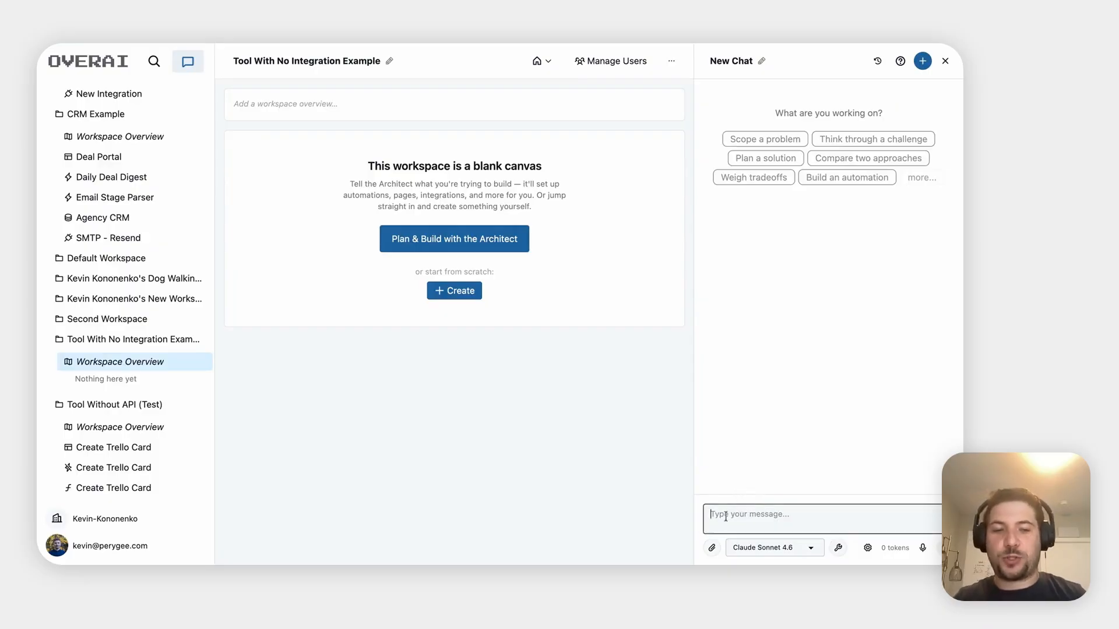
{"action": "type", "text": "Where"}
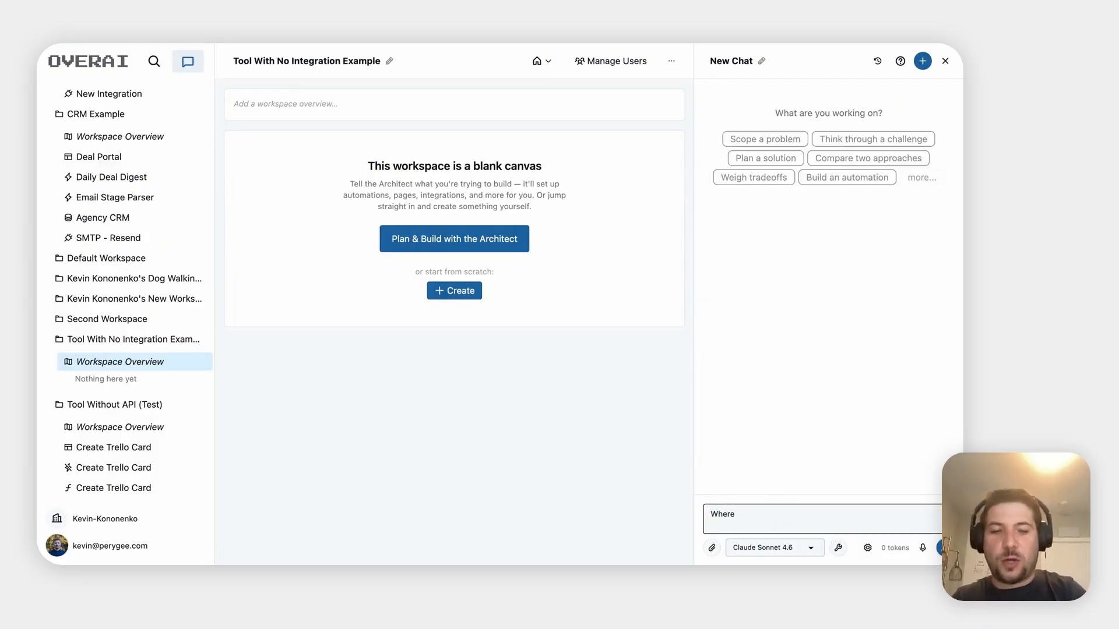
{"action": "left_click", "coordinate": [922, 548]}
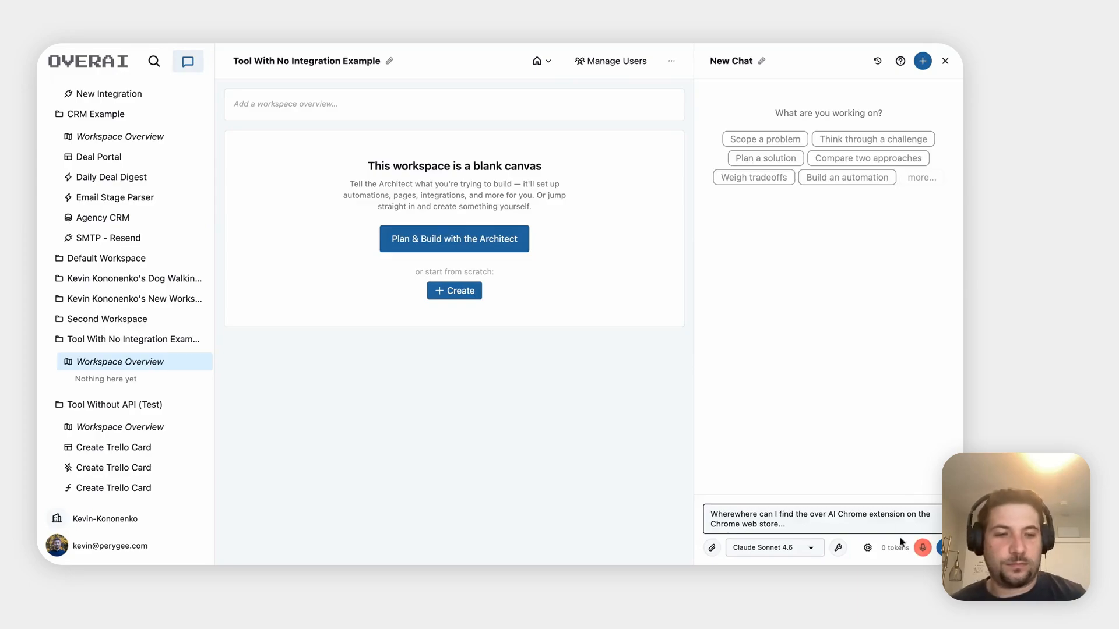
{"action": "left_click", "coordinate": [929, 548]}
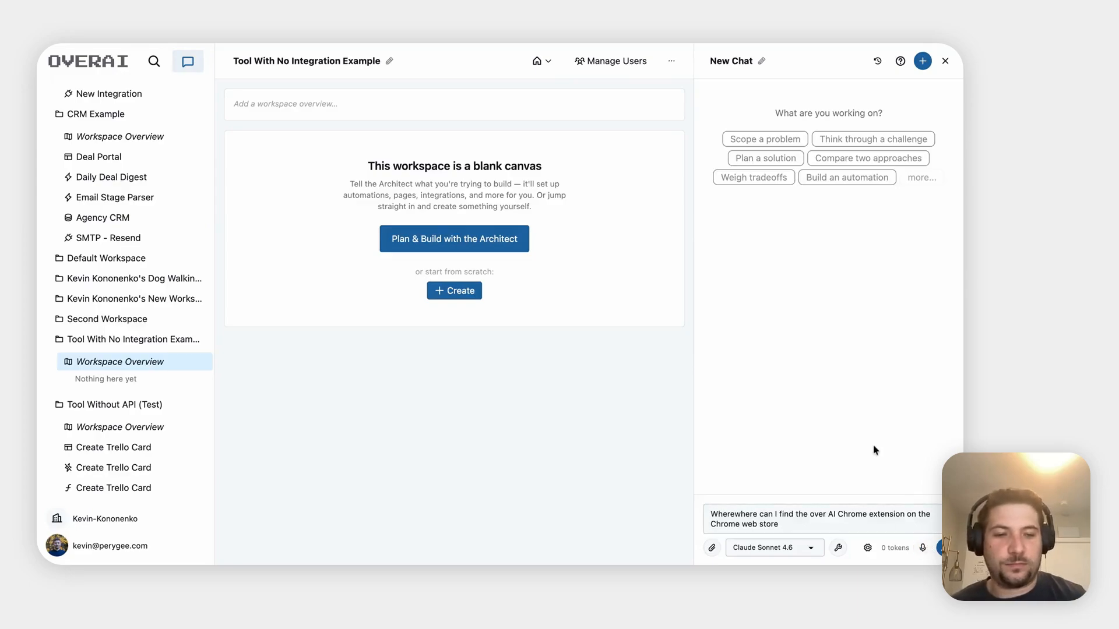
{"action": "left_click", "coordinate": [830, 519]}
{"action": "key", "text": "Return"}
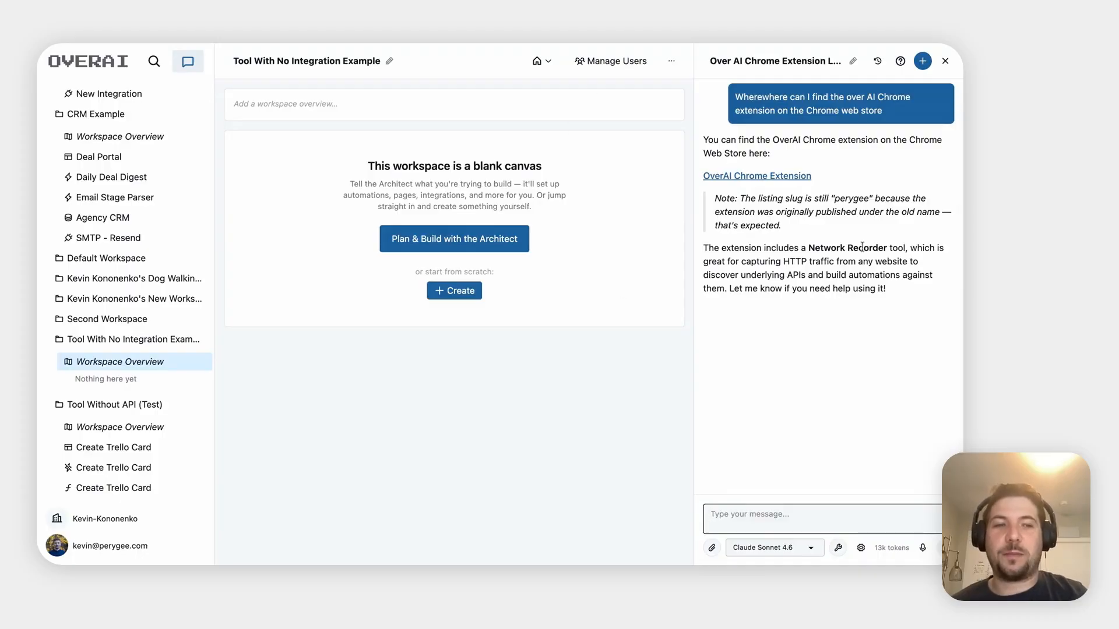
{"action": "left_click", "coordinate": [778, 176]}
Load the OverAI extension's Web Store listing, then switch back to the Trello tab
{"action": "left_click", "coordinate": [571, 350]}
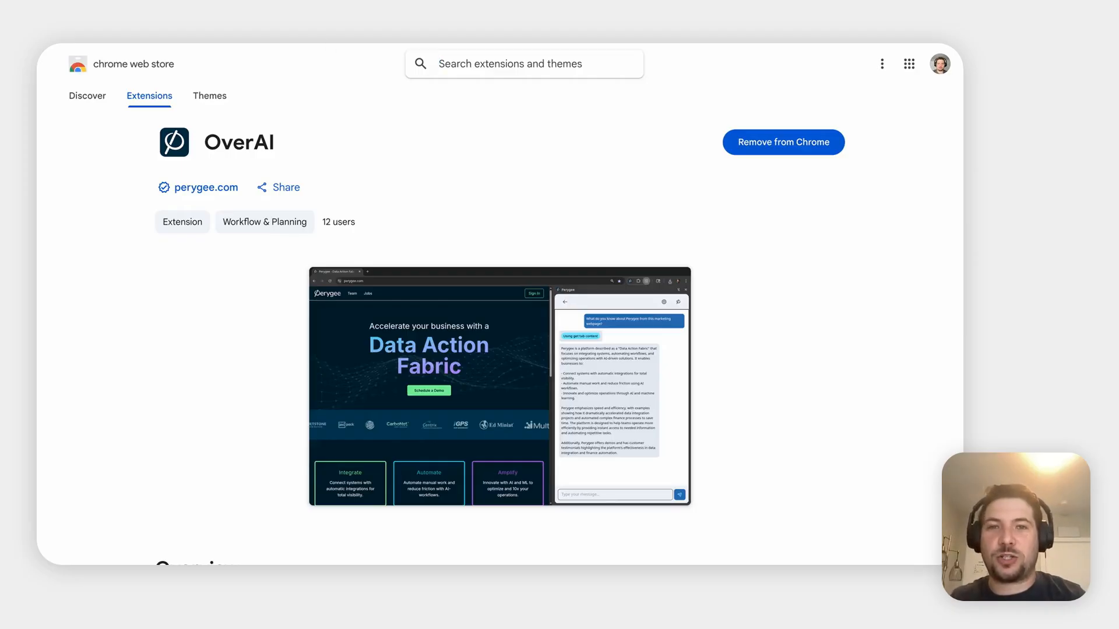
{"action": "key", "text": "ctrl+Tab"}
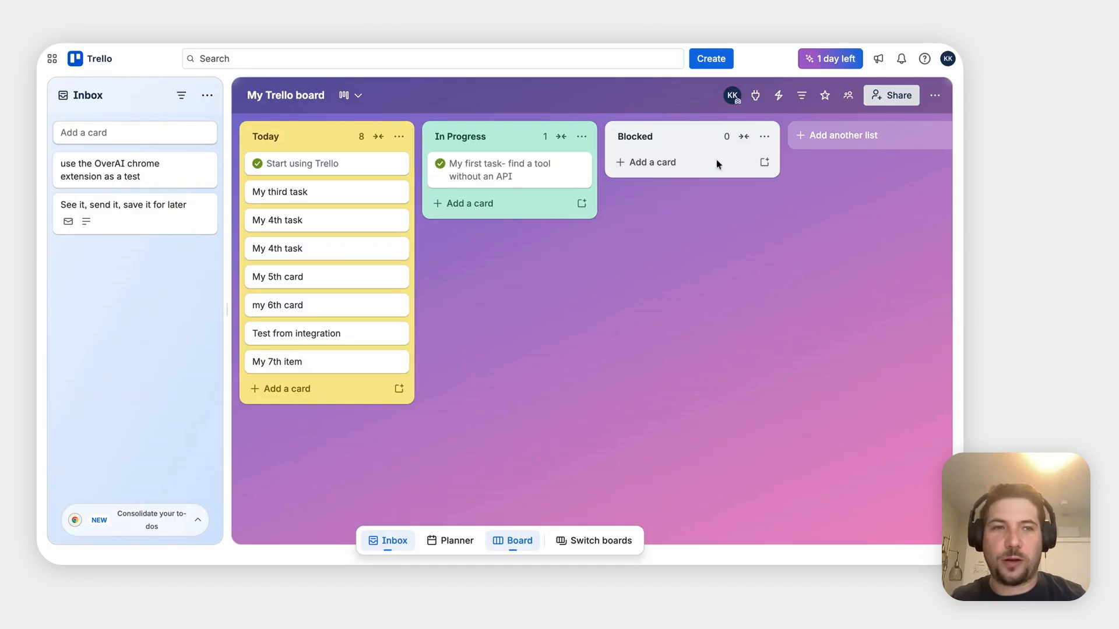
Show the OverAI Network Recorder panel beside My Trello board and open the account menu
{"action": "left_click", "coordinate": [756, 34]}
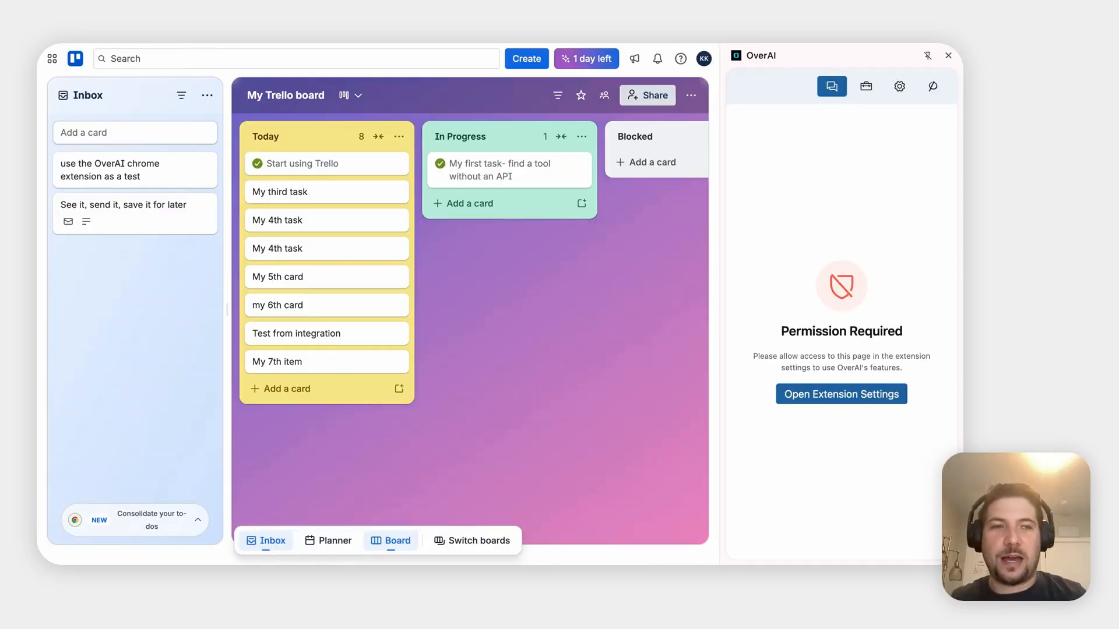
{"action": "left_click", "coordinate": [869, 87]}
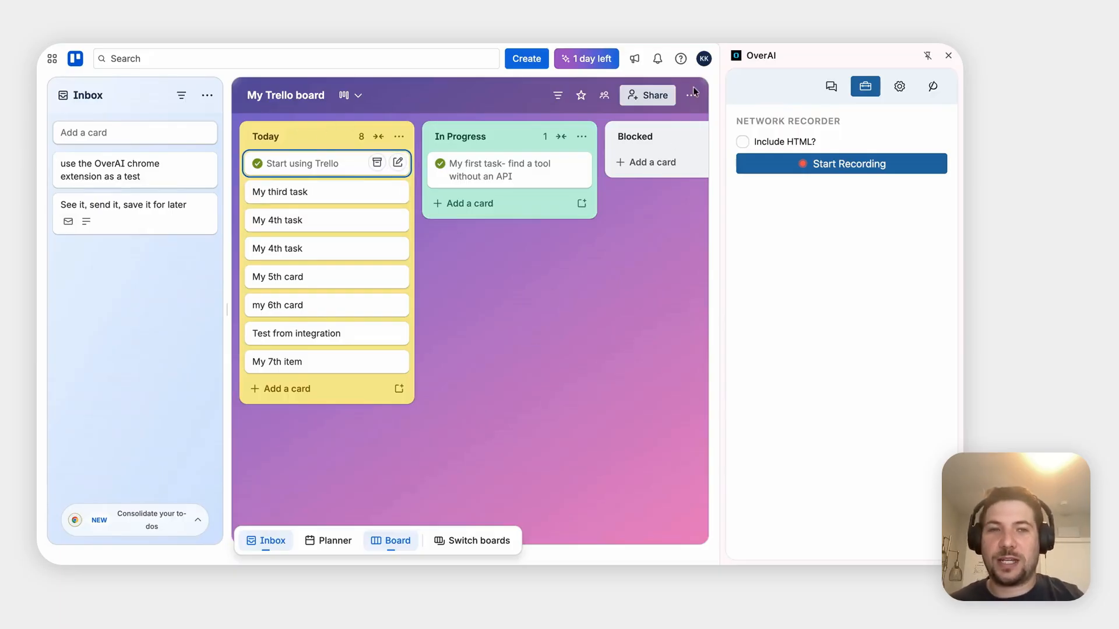
{"action": "left_click", "coordinate": [703, 59]}
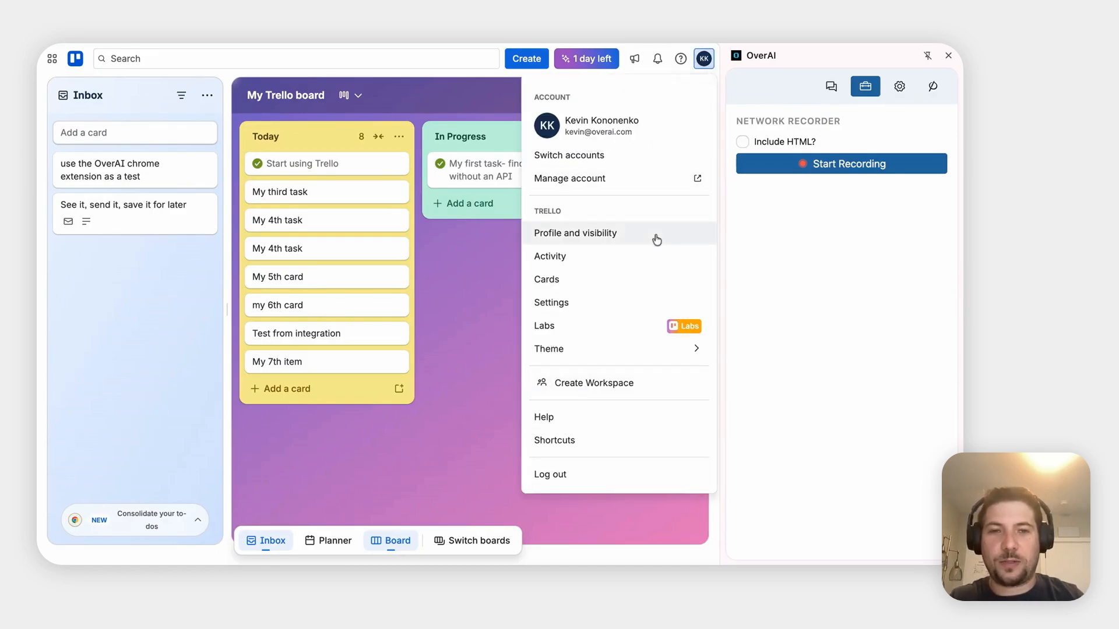
Log out of Trello, reach the Log in page, and start recording network traffic
{"action": "left_click", "coordinate": [579, 475]}
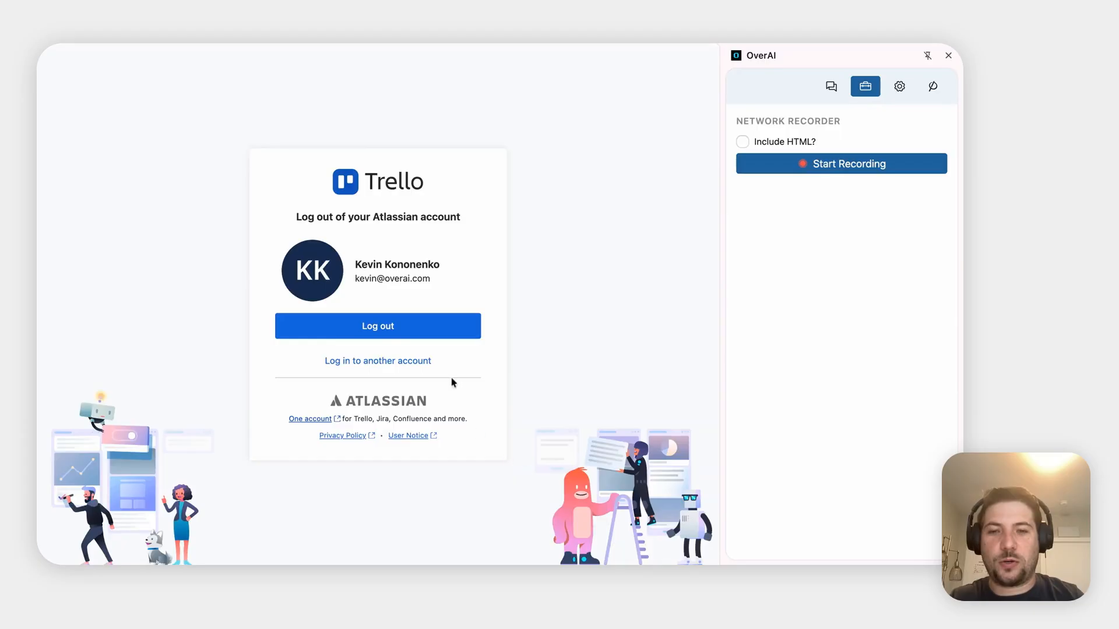
{"action": "left_click", "coordinate": [424, 330]}
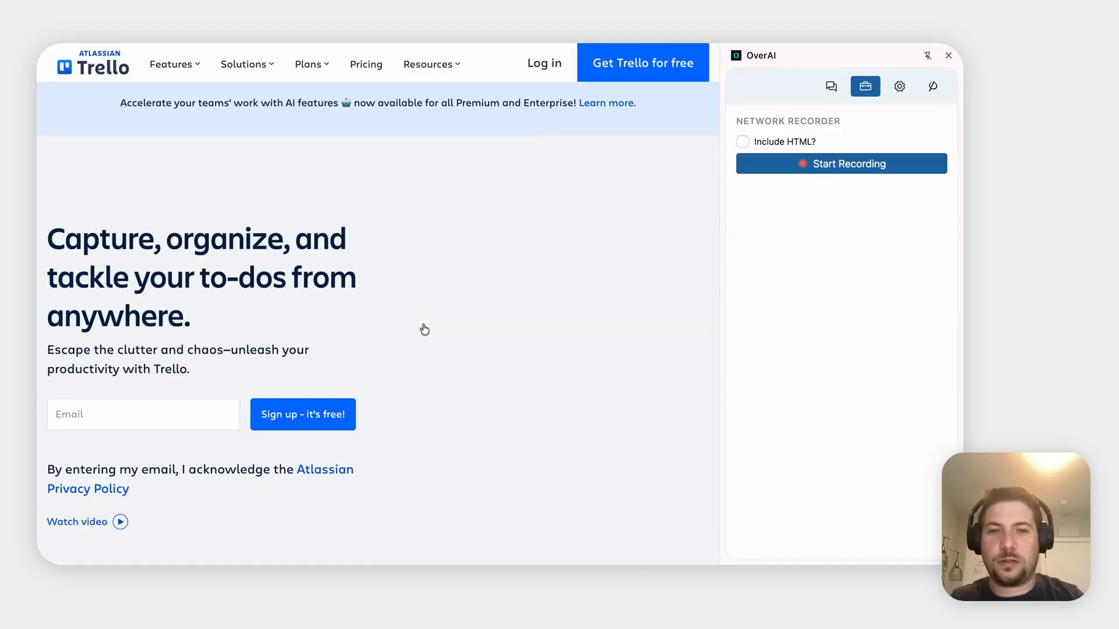
{"action": "left_click", "coordinate": [553, 74]}
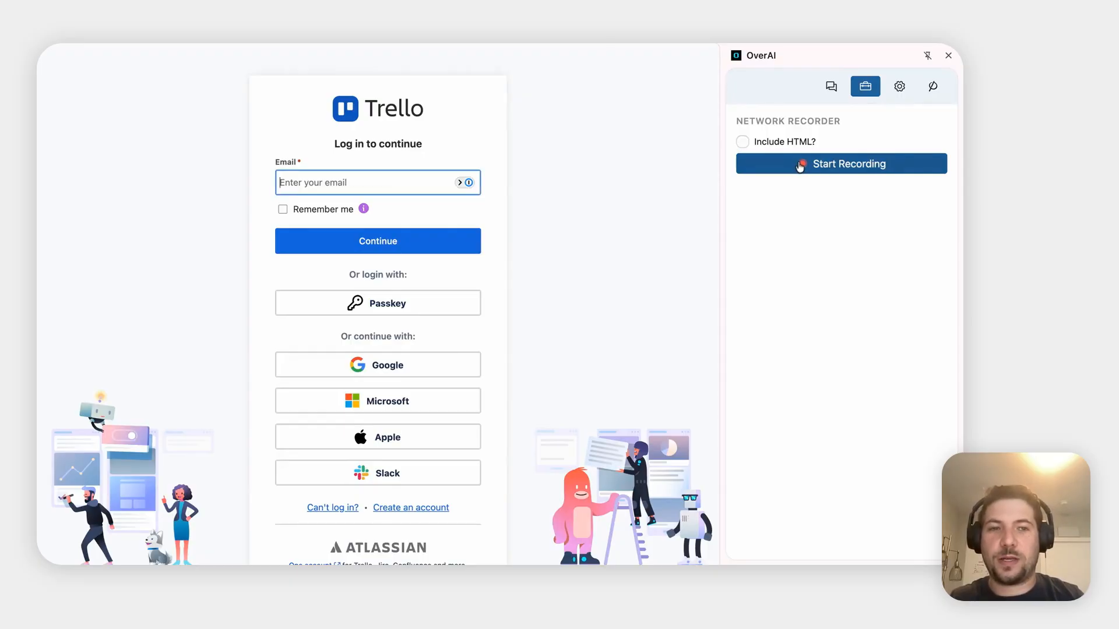
{"action": "left_click", "coordinate": [800, 166]}
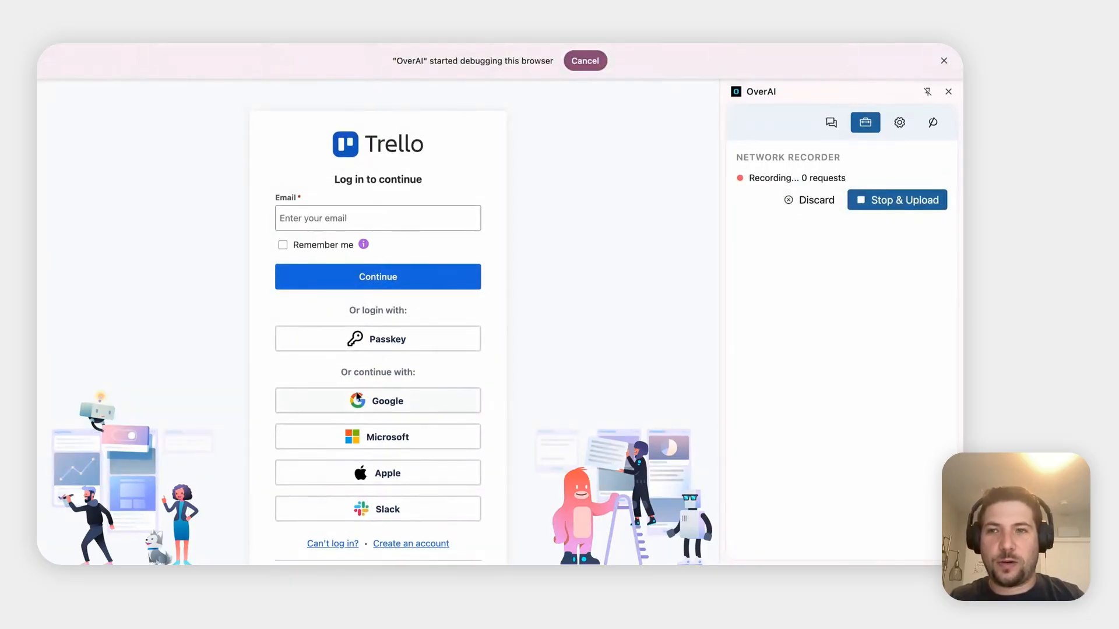
Sign in with Google, open My Trello board, and upload the 88-request network capture
{"action": "left_click", "coordinate": [403, 399]}
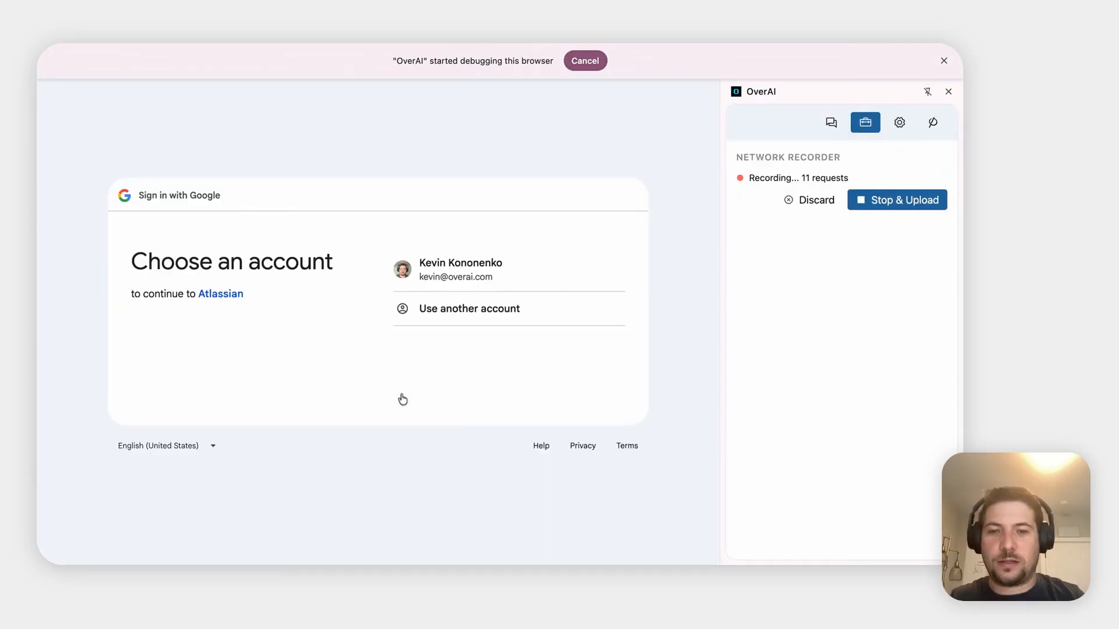
{"action": "left_click", "coordinate": [491, 287]}
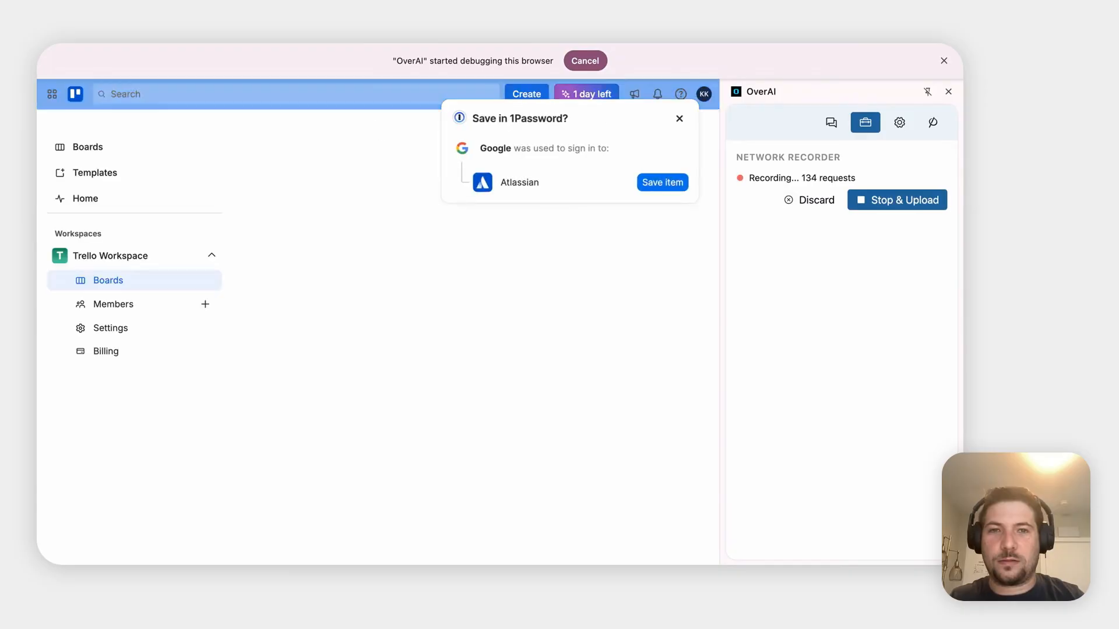
{"action": "left_click", "coordinate": [679, 119]}
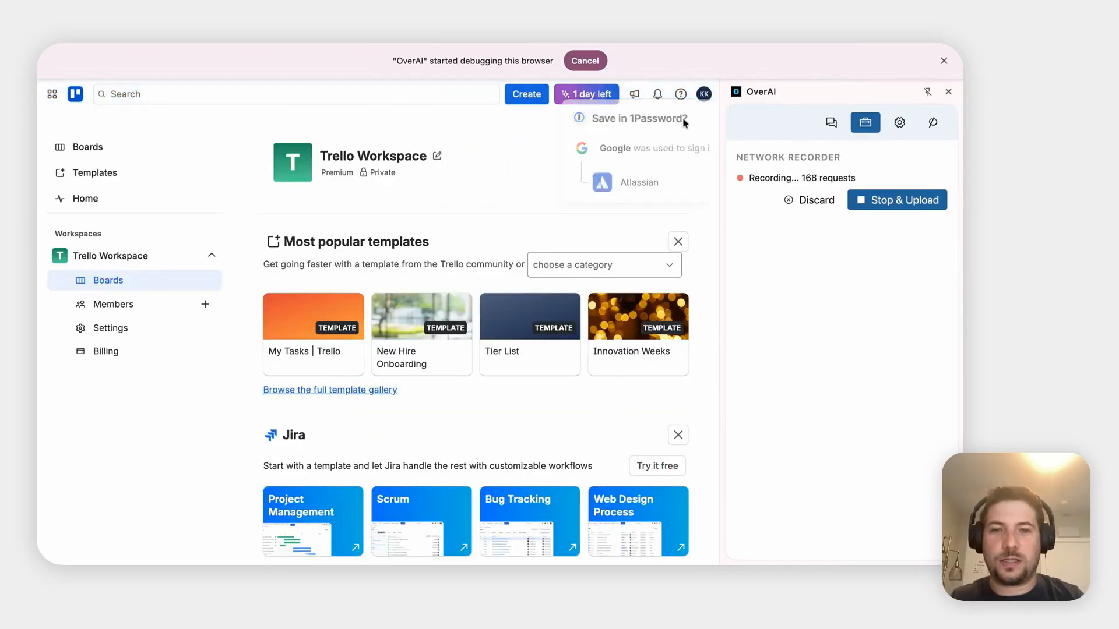
{"action": "scroll", "coordinate": [353, 426], "scroll_direction": "down", "scroll_amount": 1}
{"action": "scroll", "coordinate": [353, 426], "scroll_direction": "down", "scroll_amount": 3}
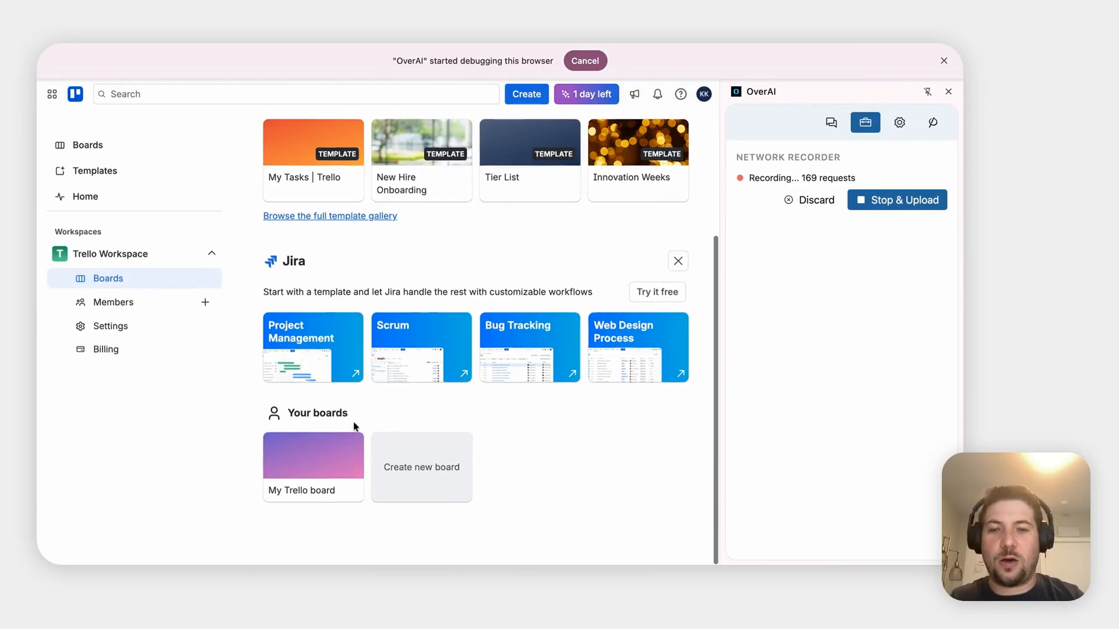
{"action": "left_click", "coordinate": [313, 465]}
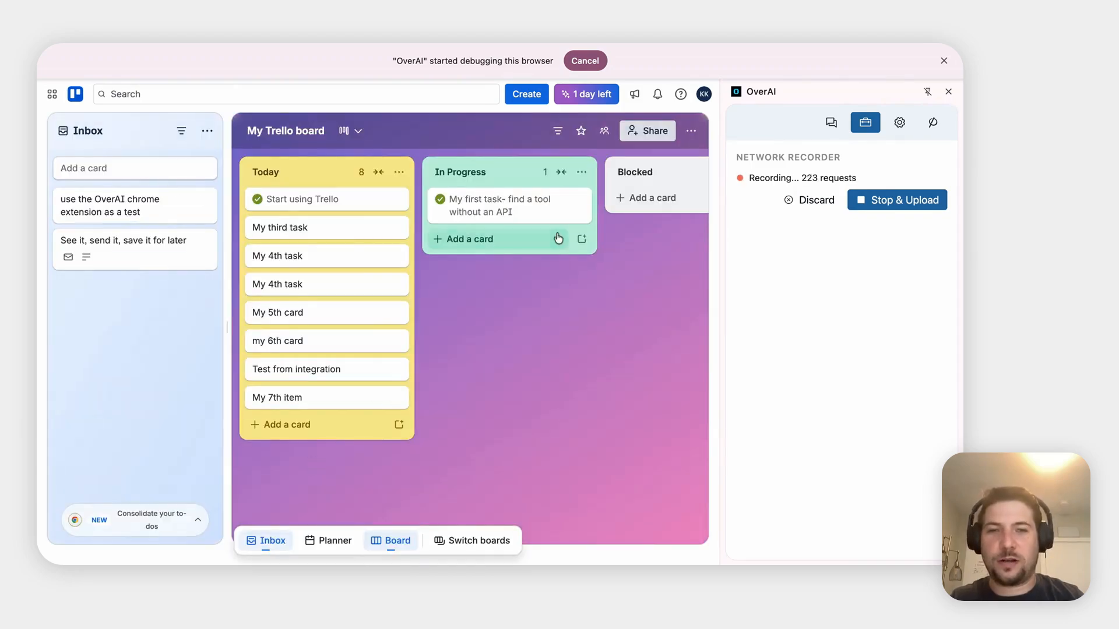
{"action": "left_click", "coordinate": [904, 204]}
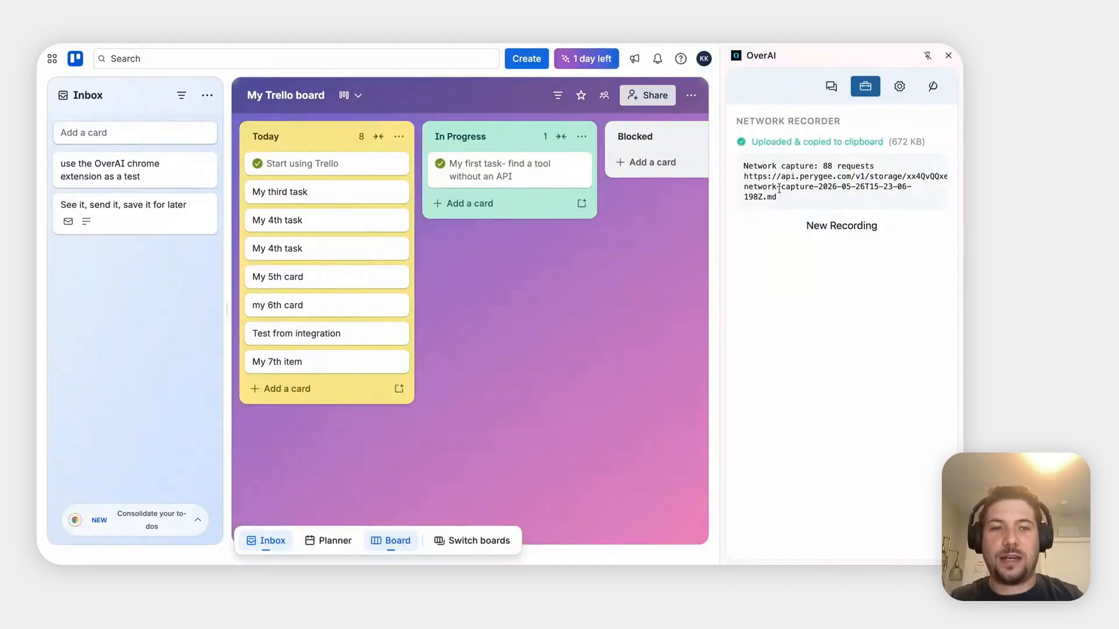
Copy the uploaded network-capture file link and load it in a new tab
{"action": "double_click", "coordinate": [779, 188]}
{"action": "triple_click", "coordinate": [779, 188]}
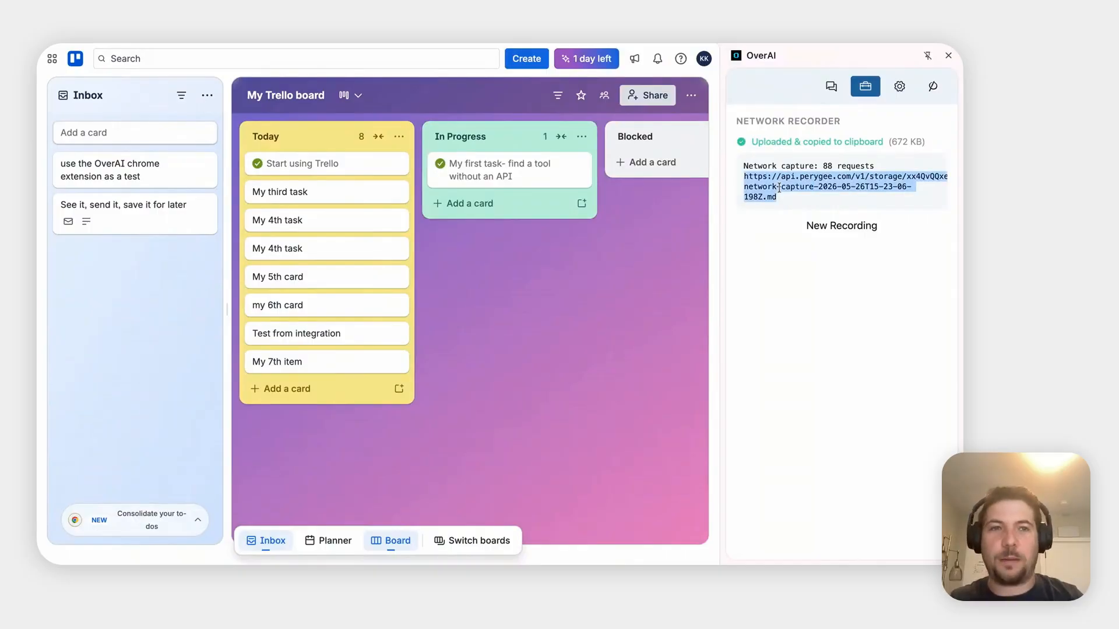
{"action": "key", "text": "super+t"}
{"action": "key", "text": "super+v"}
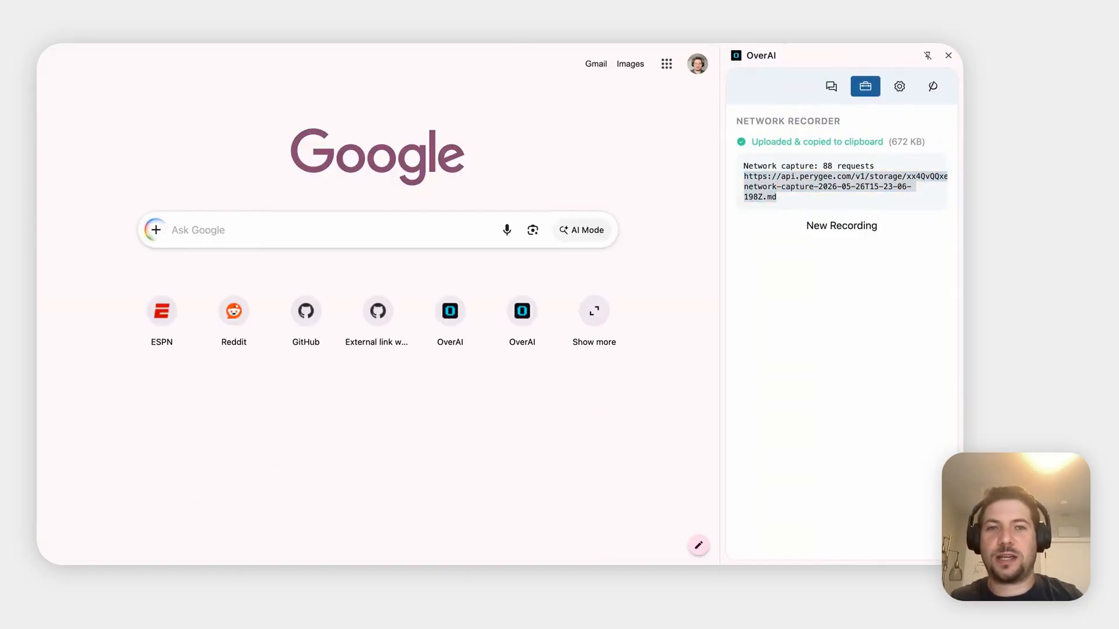
{"action": "key", "text": "Return"}
Scroll through the capture log, then close its tab to return to My Trello board
{"action": "scroll", "coordinate": [436, 325], "scroll_direction": "down", "scroll_amount": 5}
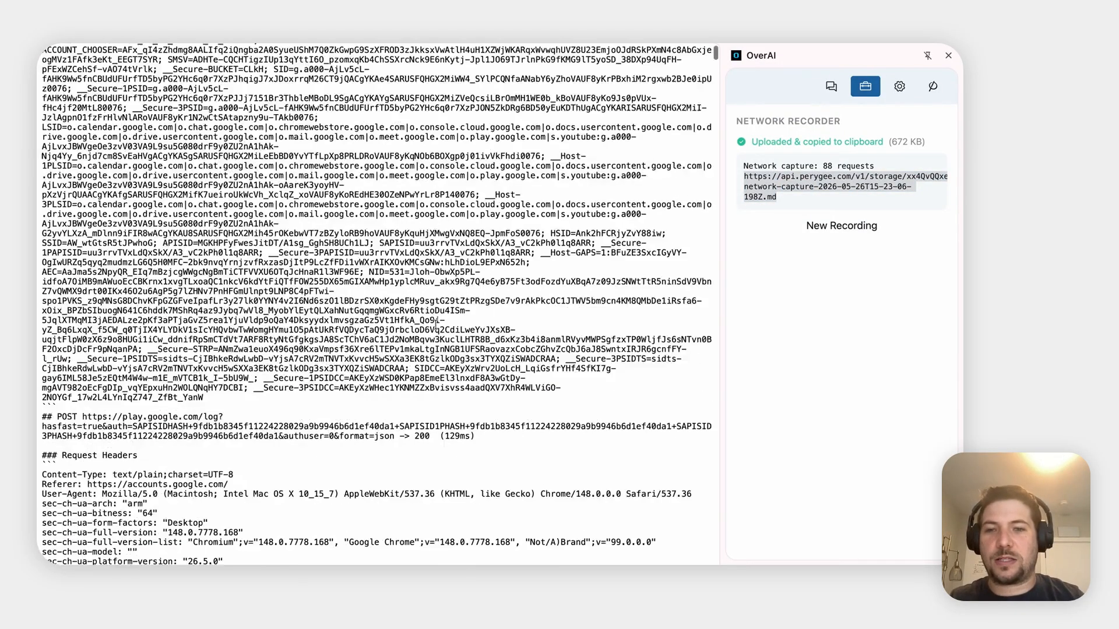
{"action": "scroll", "coordinate": [436, 324], "scroll_direction": "down", "scroll_amount": 6}
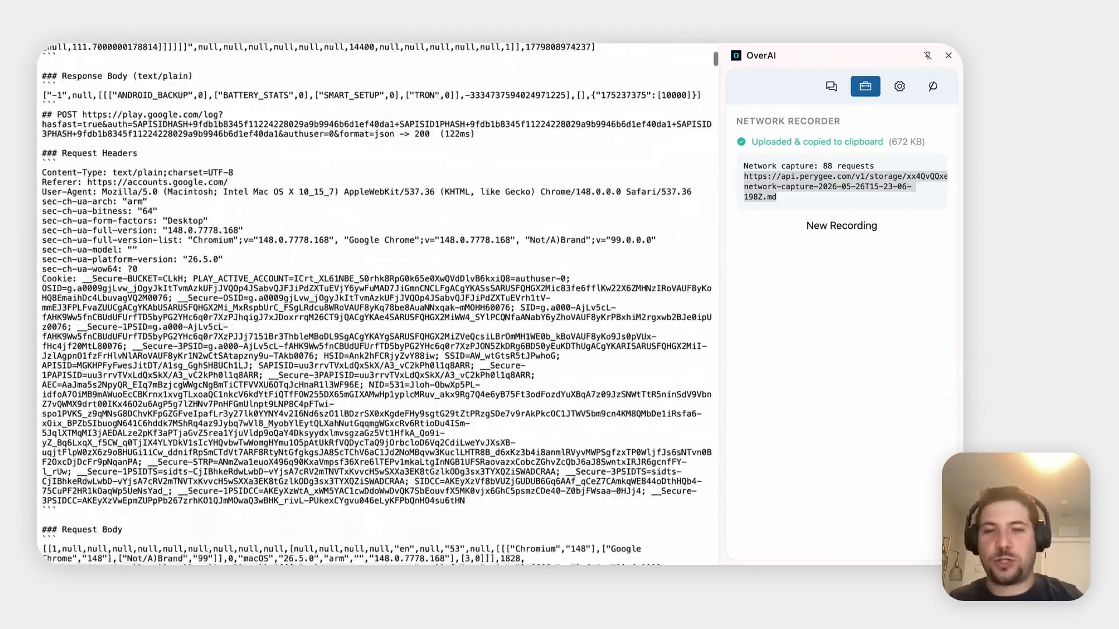
{"action": "scroll", "coordinate": [435, 325], "scroll_direction": "up", "scroll_amount": 15}
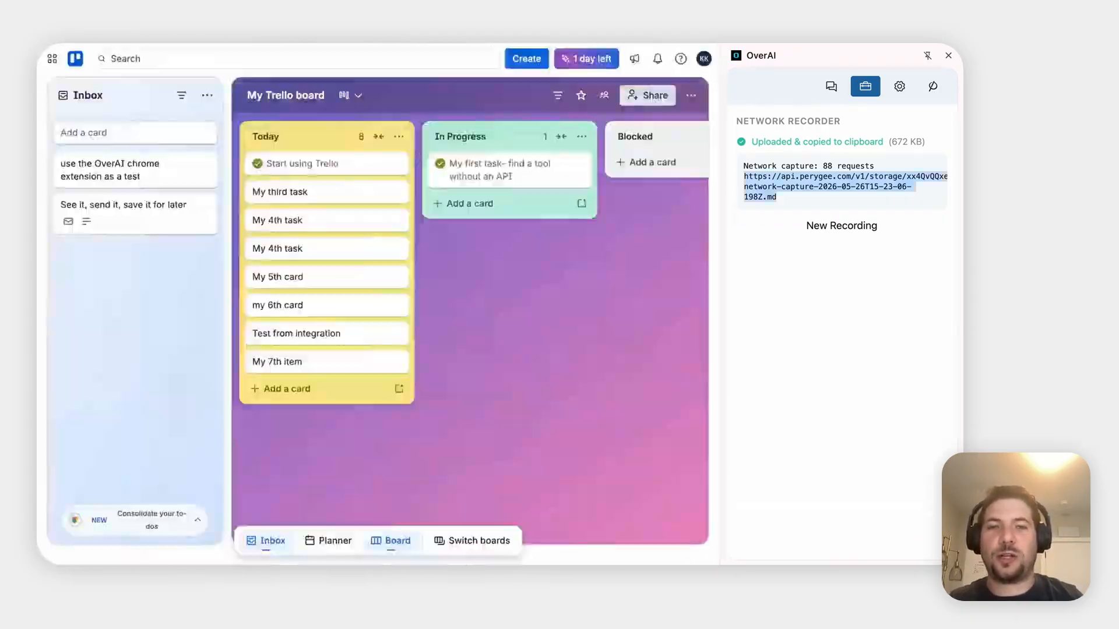
{"action": "key", "text": "super+w"}
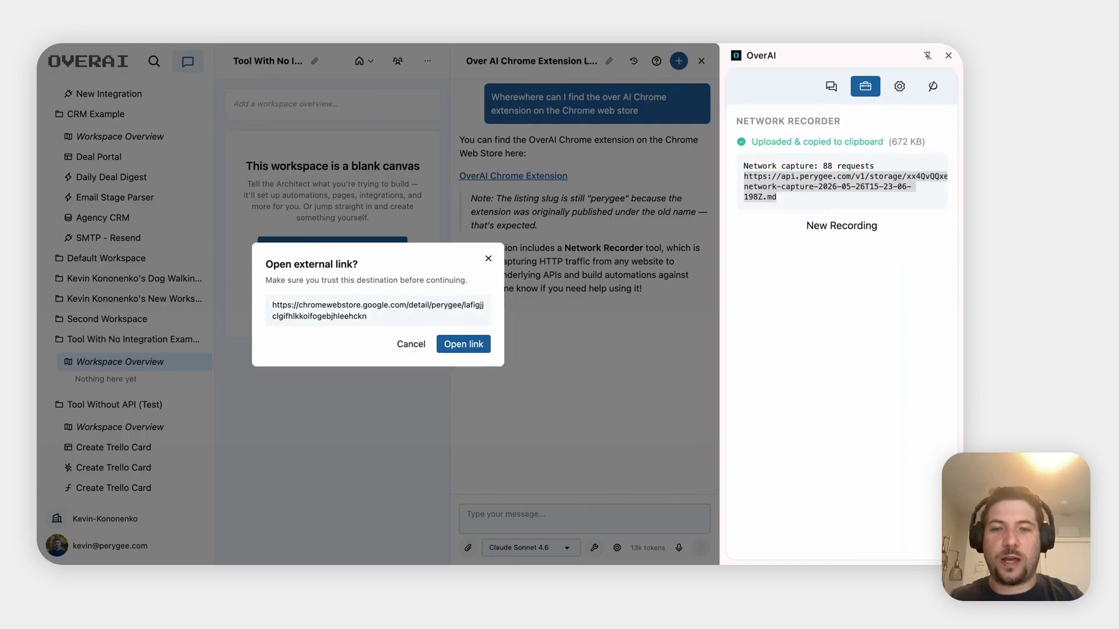
Send the assistant a typed-and-dictated request to rebuild the Trello board from the pasted capture link
{"action": "left_click", "coordinate": [410, 344]}
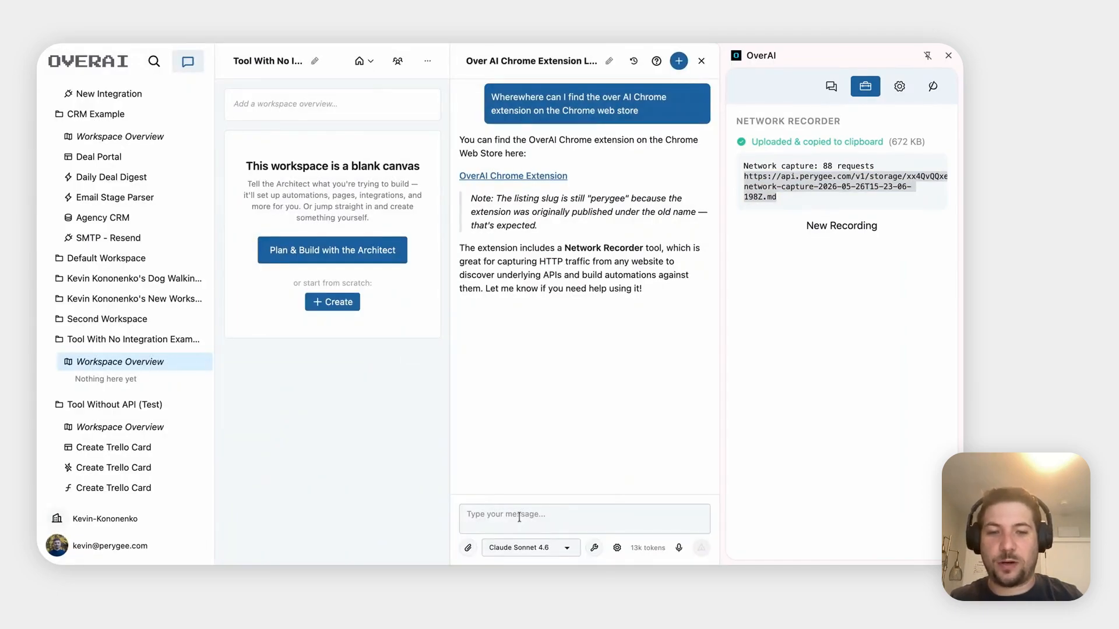
{"action": "left_click", "coordinate": [518, 517]}
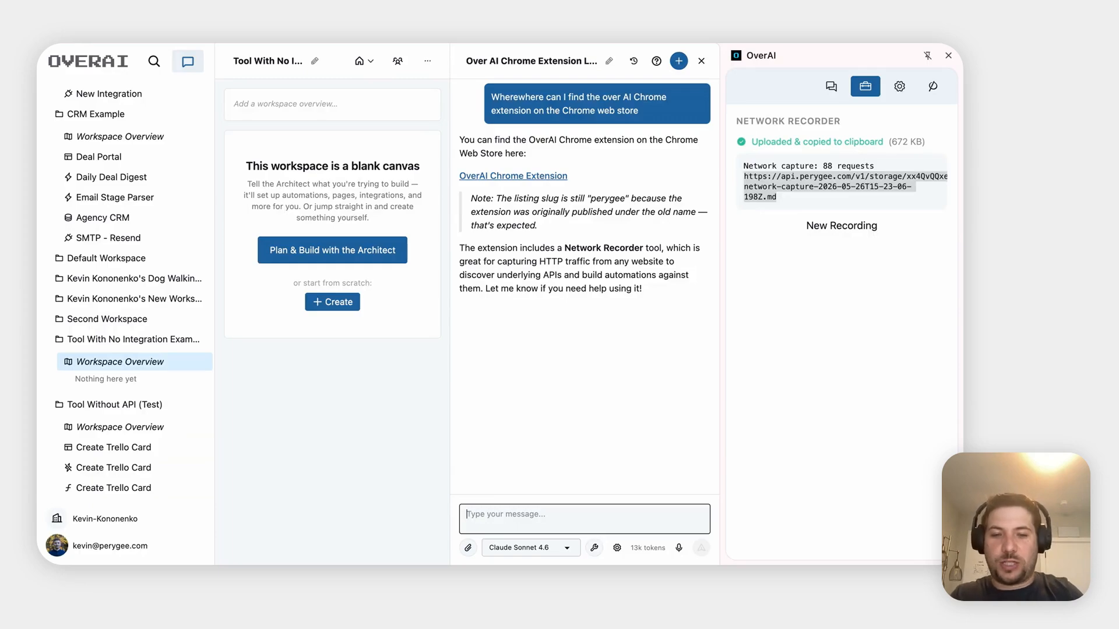
{"action": "type", "text": "I have th"}
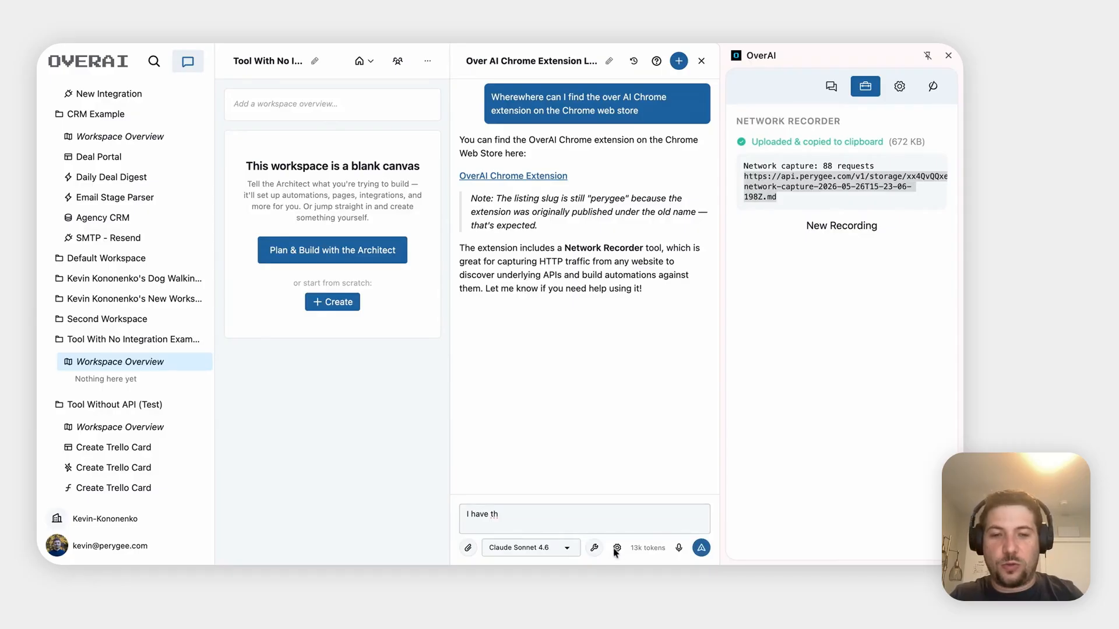
{"action": "left_click", "coordinate": [679, 547]}
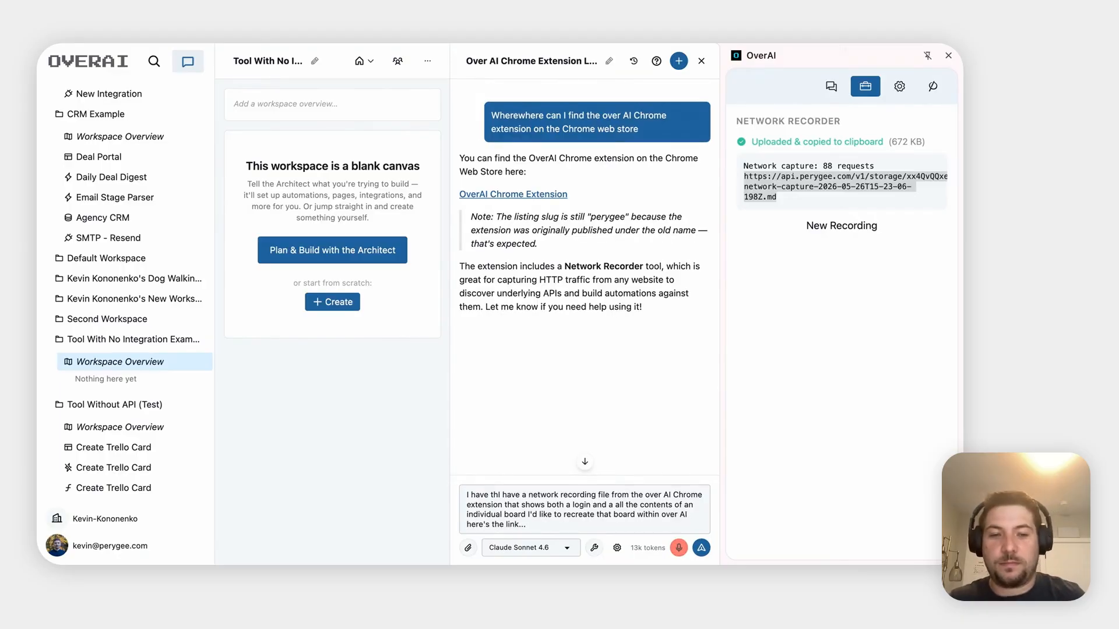
{"action": "left_click", "coordinate": [674, 552]}
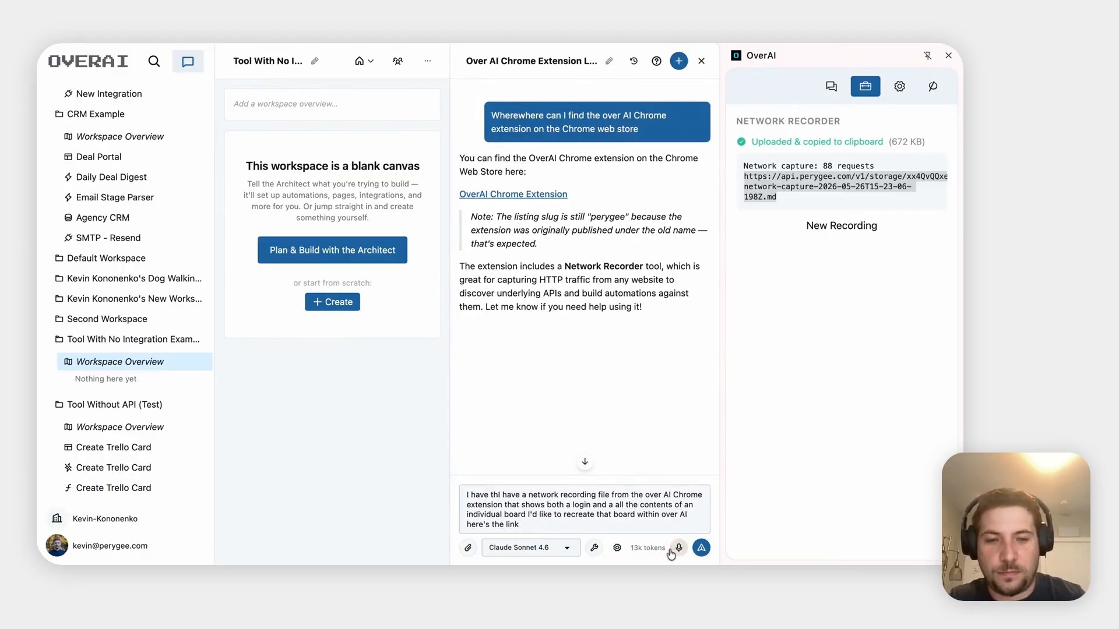
{"action": "type", "text": ":"}
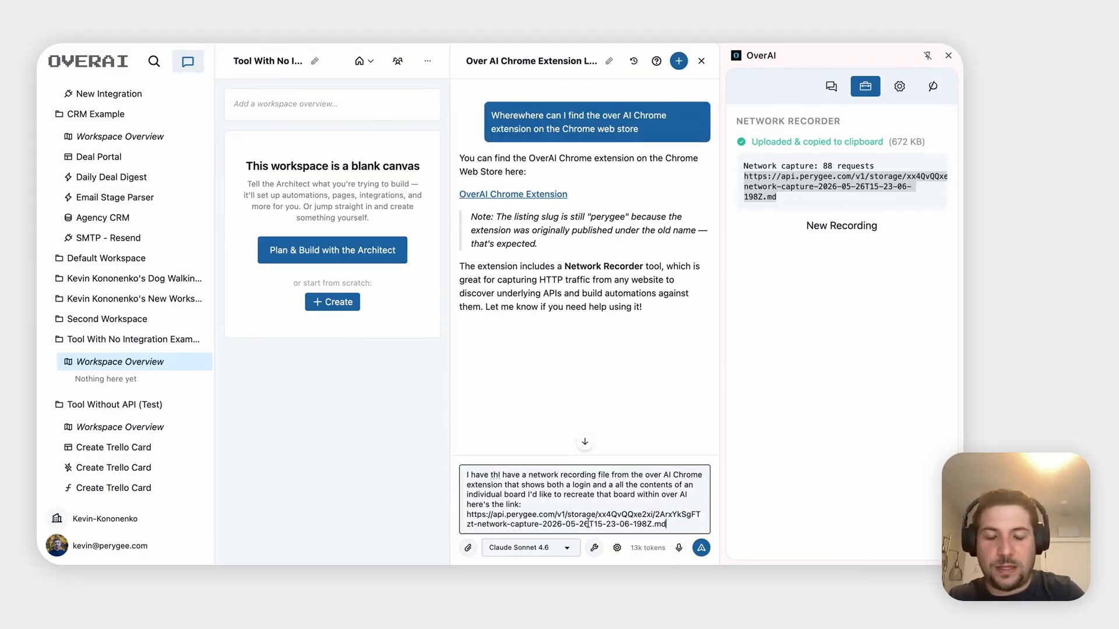
{"action": "key", "text": "Return"}
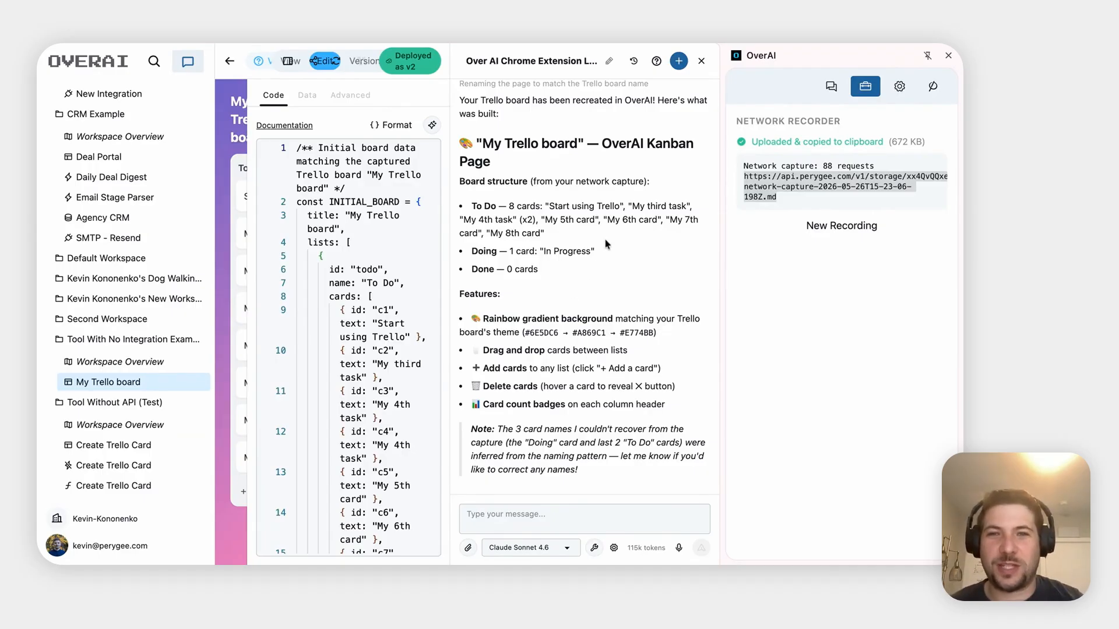
Preview the rendered My Trello board with its 9 cards, then bring up the real Trello board
{"action": "left_click", "coordinate": [289, 58]}
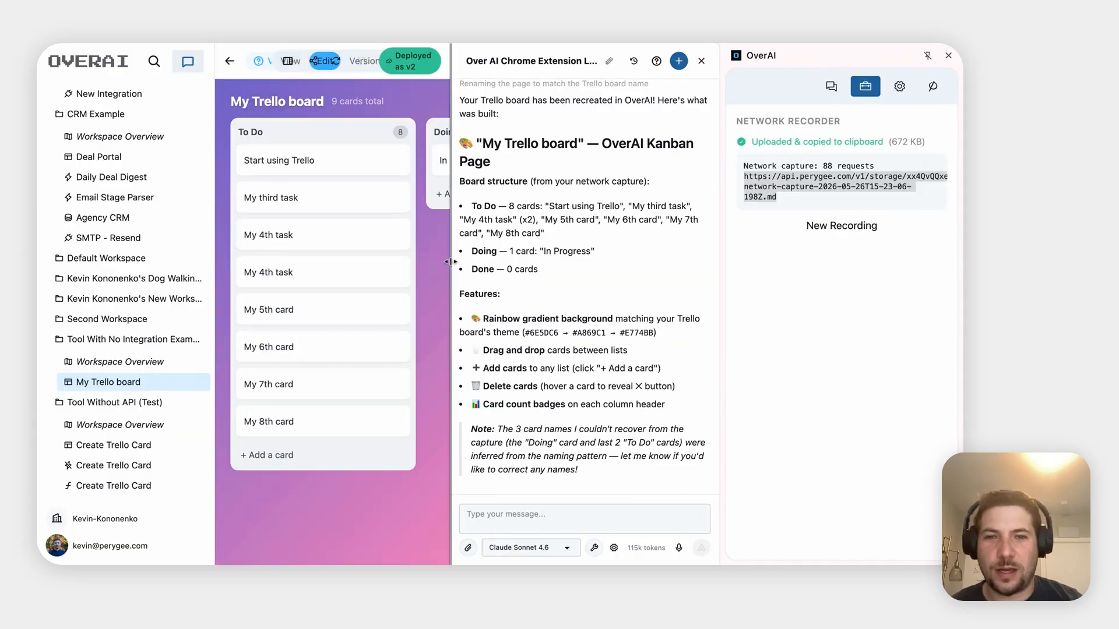
{"action": "left_click", "coordinate": [948, 55]}
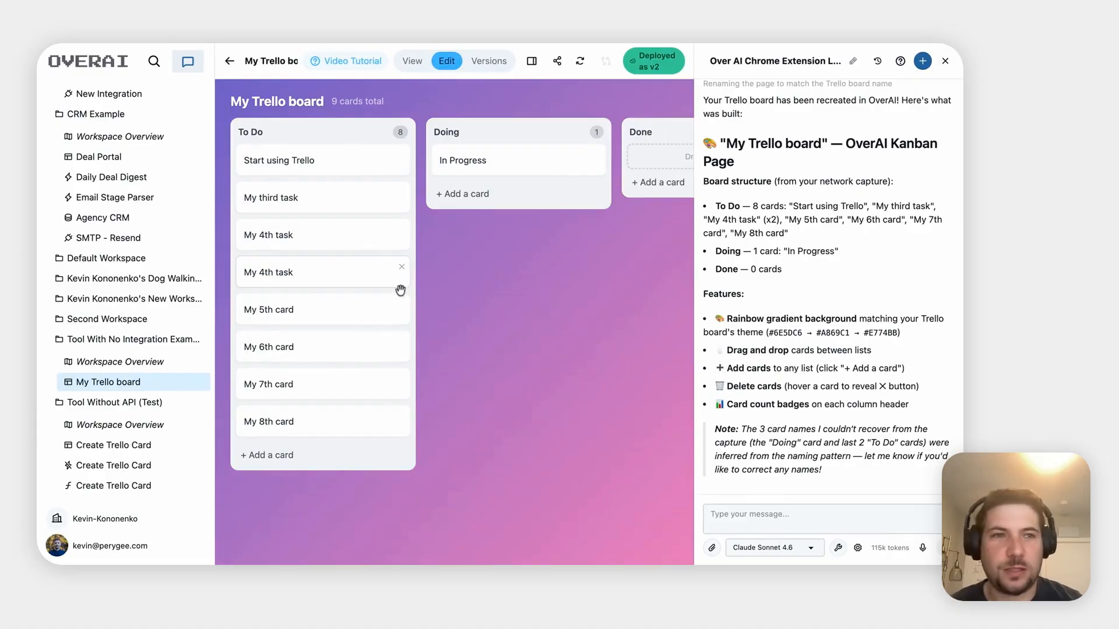
{"action": "scroll", "coordinate": [518, 319], "scroll_direction": "right", "scroll_amount": 1}
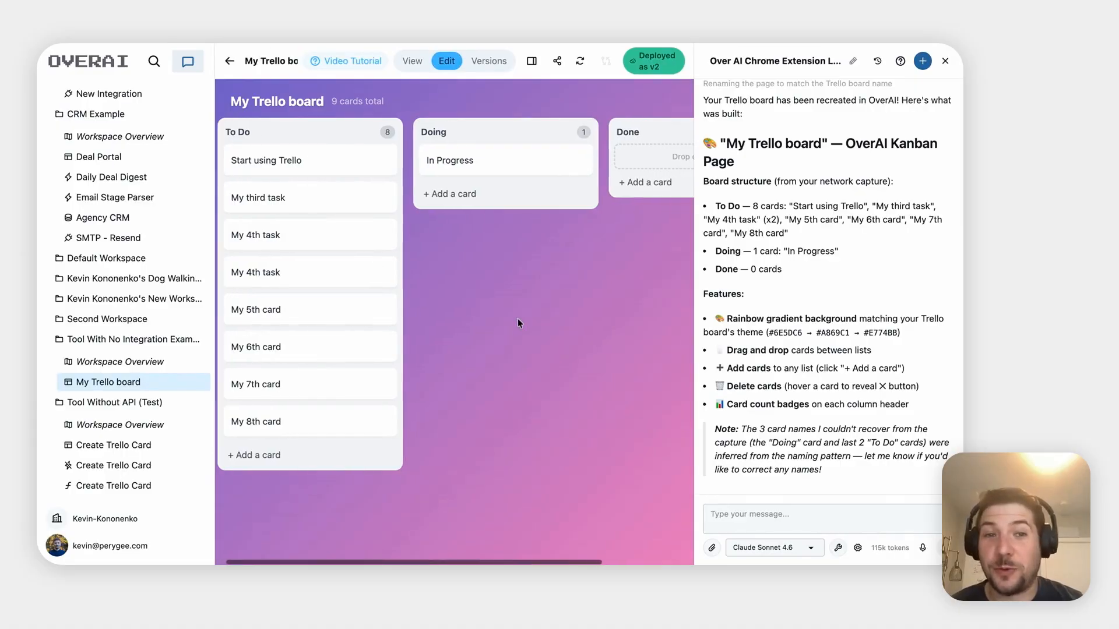
{"action": "scroll", "coordinate": [518, 319], "scroll_direction": "right", "scroll_amount": 3}
{"action": "scroll", "coordinate": [302, 218], "scroll_direction": "left", "scroll_amount": 3}
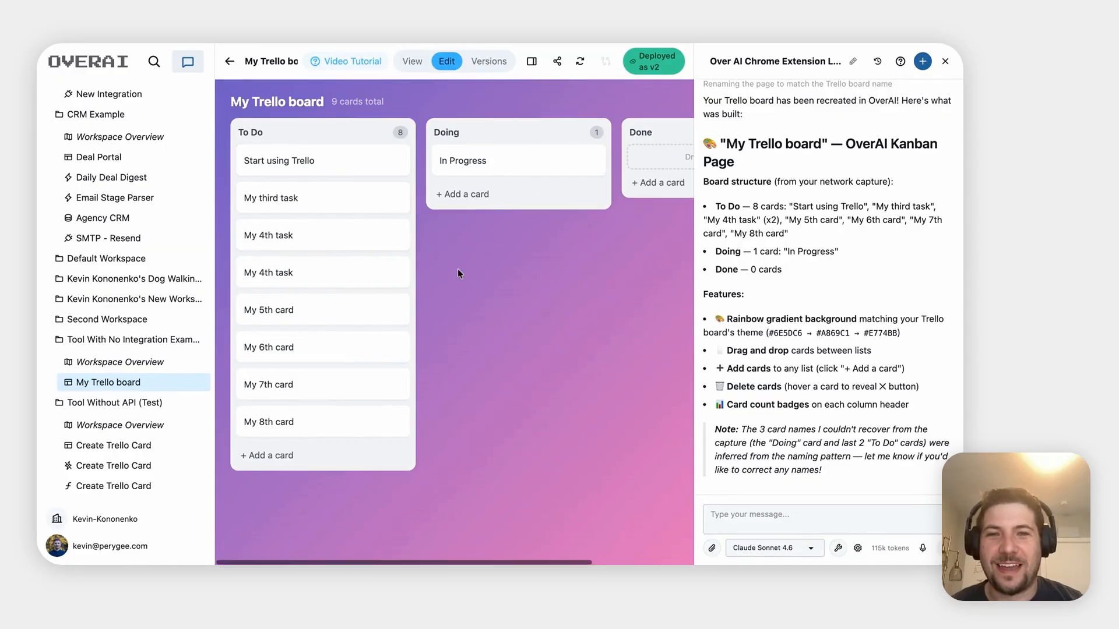
{"action": "scroll", "coordinate": [305, 416], "scroll_direction": "down", "scroll_amount": 1}
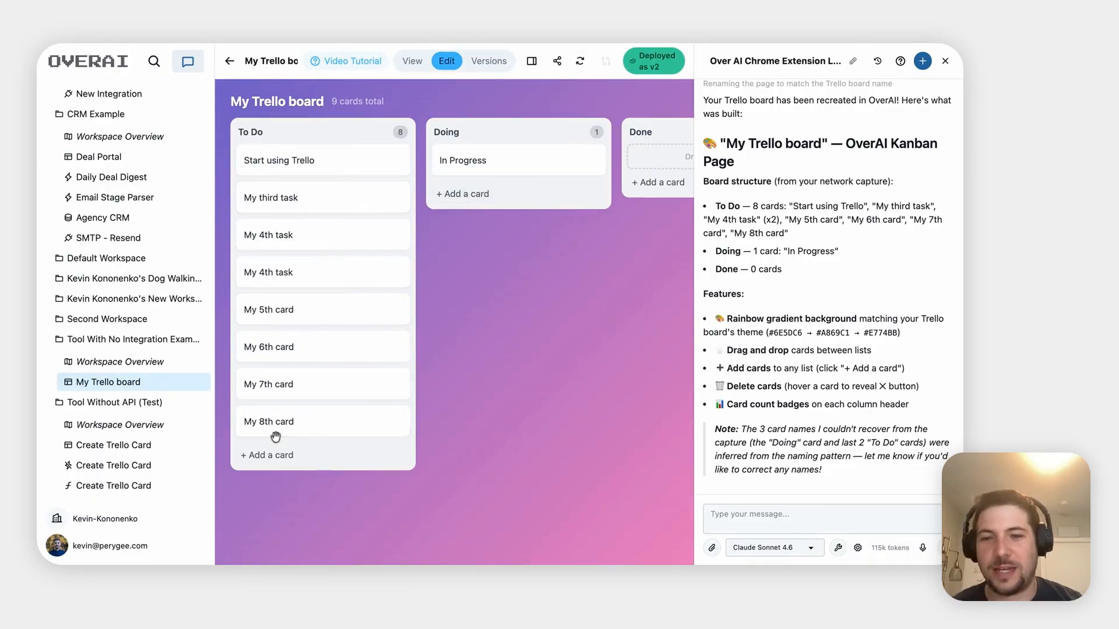
{"action": "left_click", "coordinate": [559, 40]}
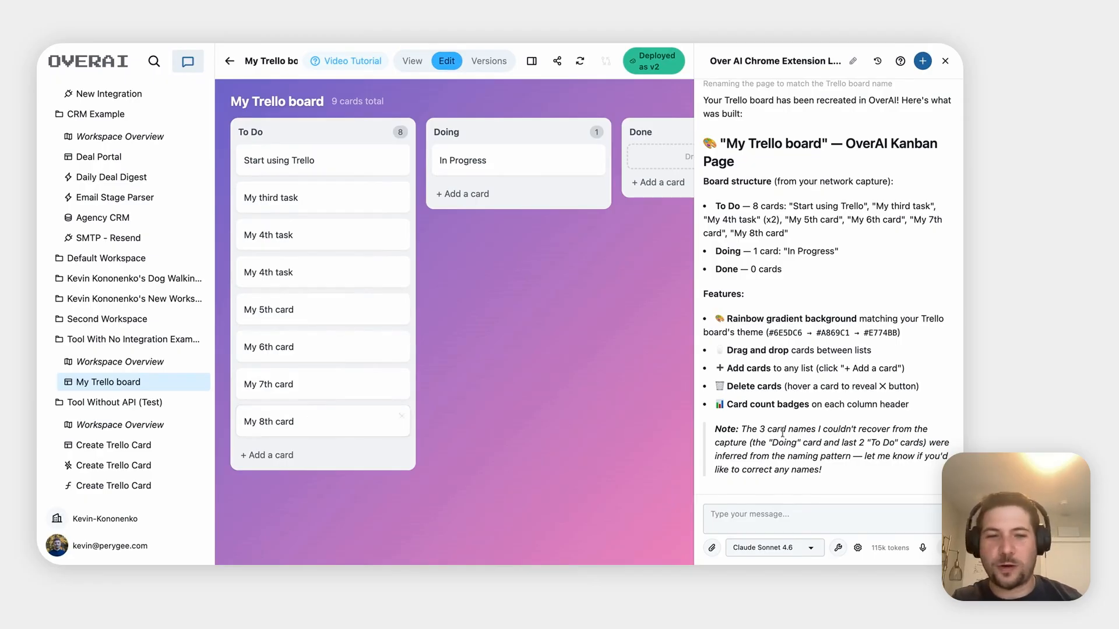
Ask the assistant 'where did my 8th card come from?'
{"action": "left_click", "coordinate": [770, 521]}
{"action": "type", "text": "where "}
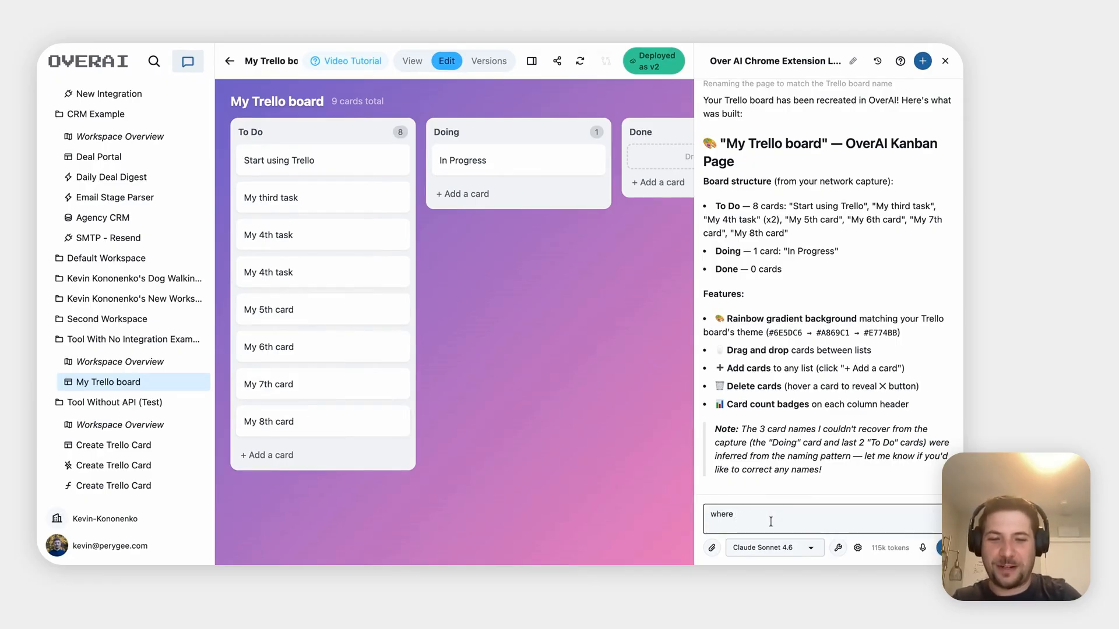
{"action": "type", "text": "my di"}
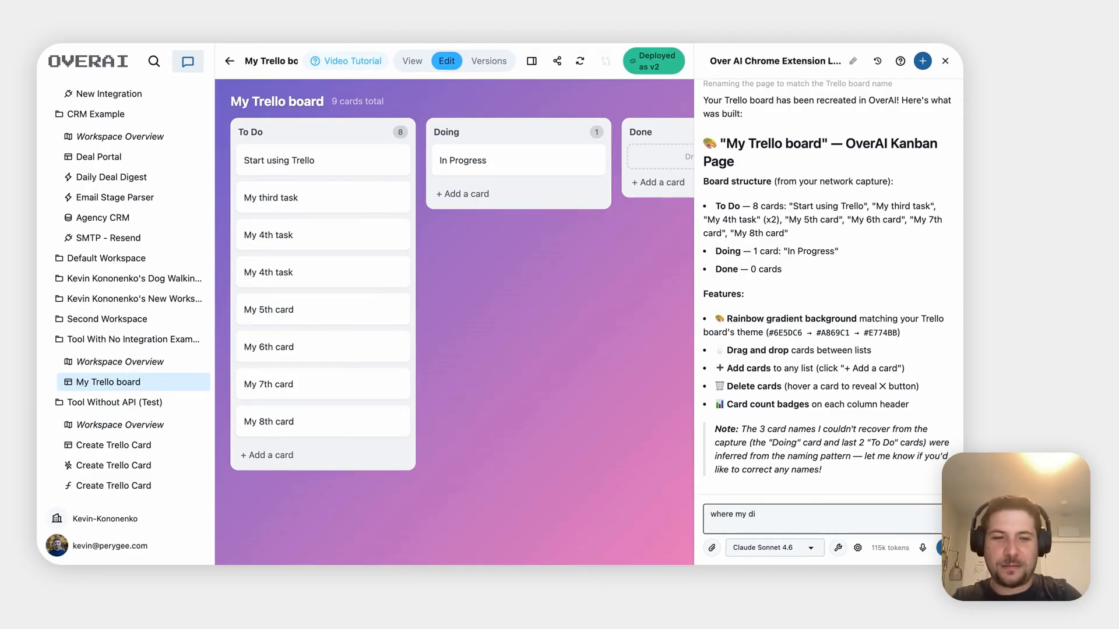
{"action": "key", "text": "BackSpace"}
{"action": "key", "text": "BackSpace"}
{"action": "key", "text": "BackSpace"}
{"action": "key", "text": "BackSpace"}
{"action": "key", "text": "BackSpace"}
{"action": "type", "text": "did m"}
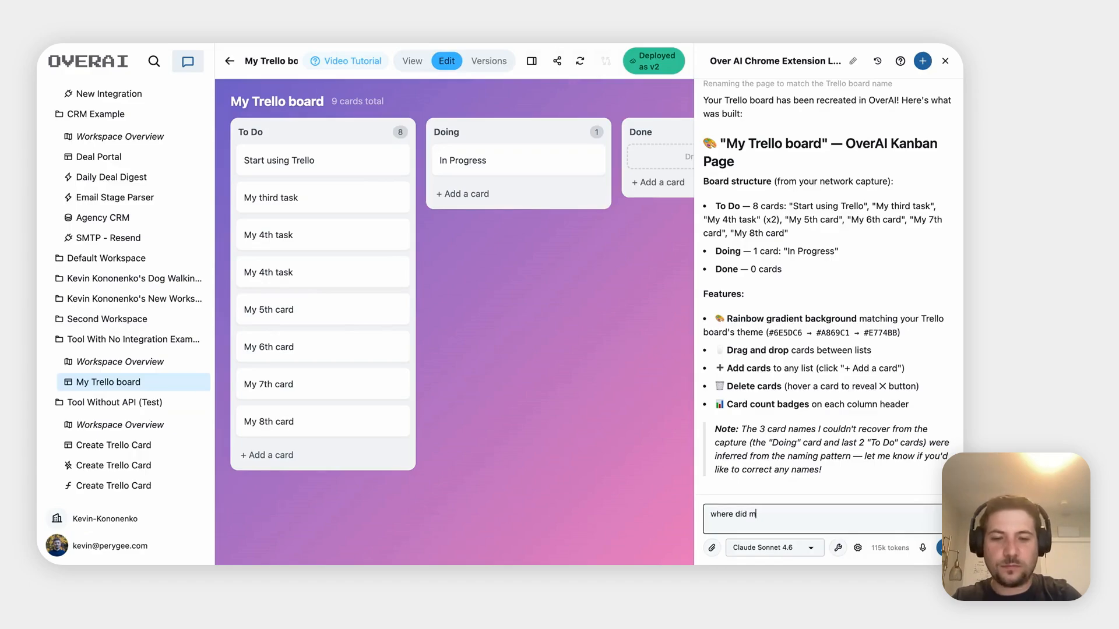
{"action": "type", "text": "y 8th card co"}
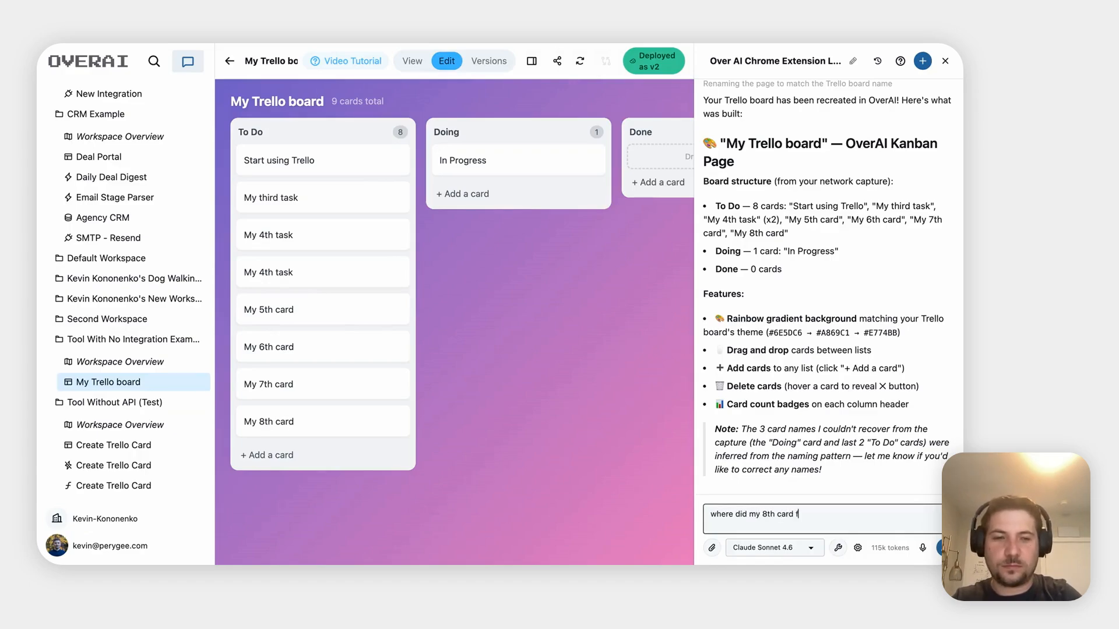
{"action": "type", "text": "me from?"}
{"action": "key", "text": "Return"}
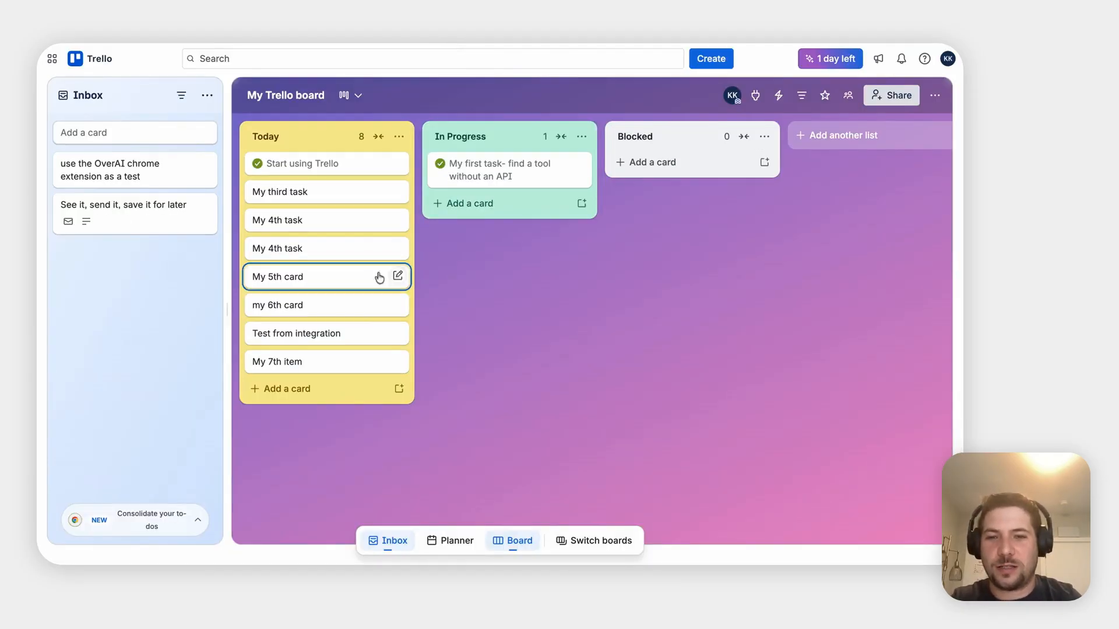
Switch to the OverAI editor to check the assistant's reply
{"action": "left_click", "coordinate": [344, 36]}
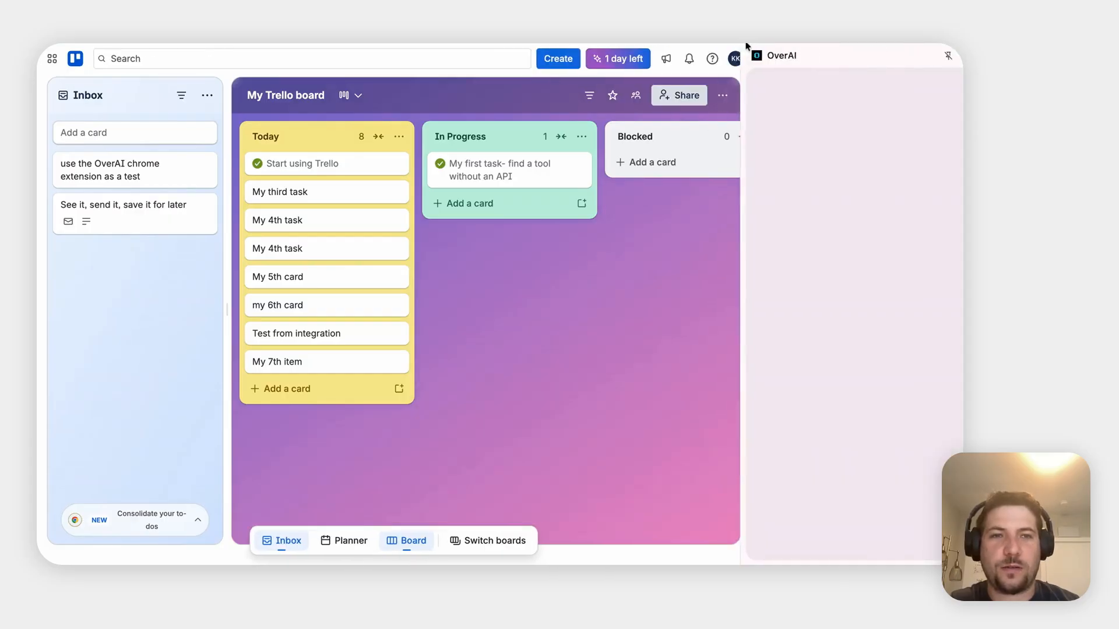
Capture the reloaded Trello board's network traffic, upload it, and select the capture link
{"action": "left_click", "coordinate": [866, 87]}
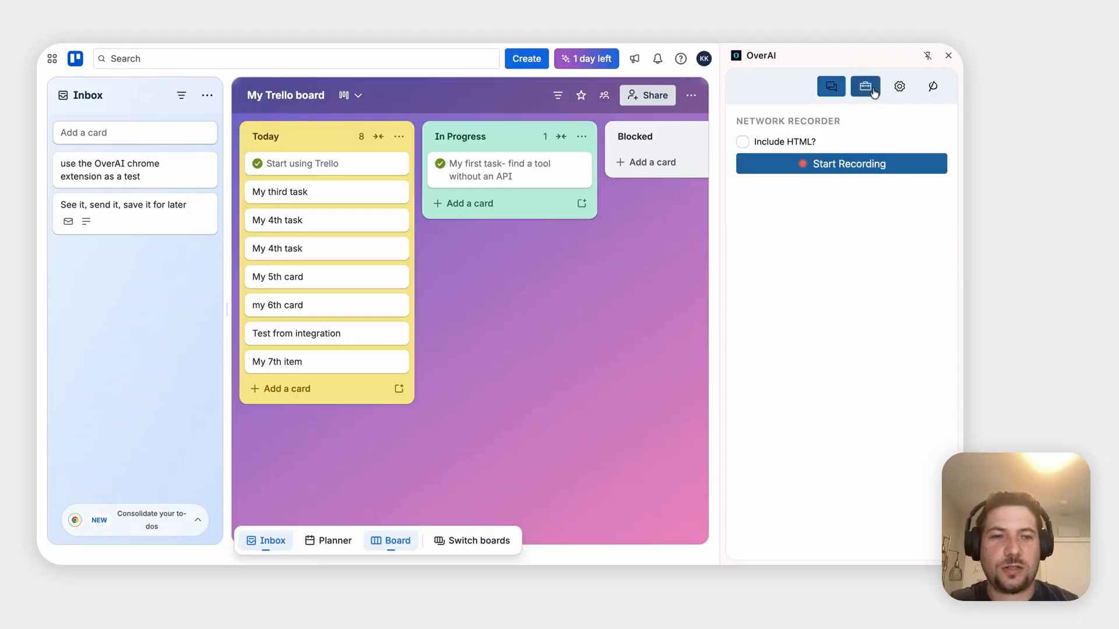
{"action": "left_click", "coordinate": [864, 166]}
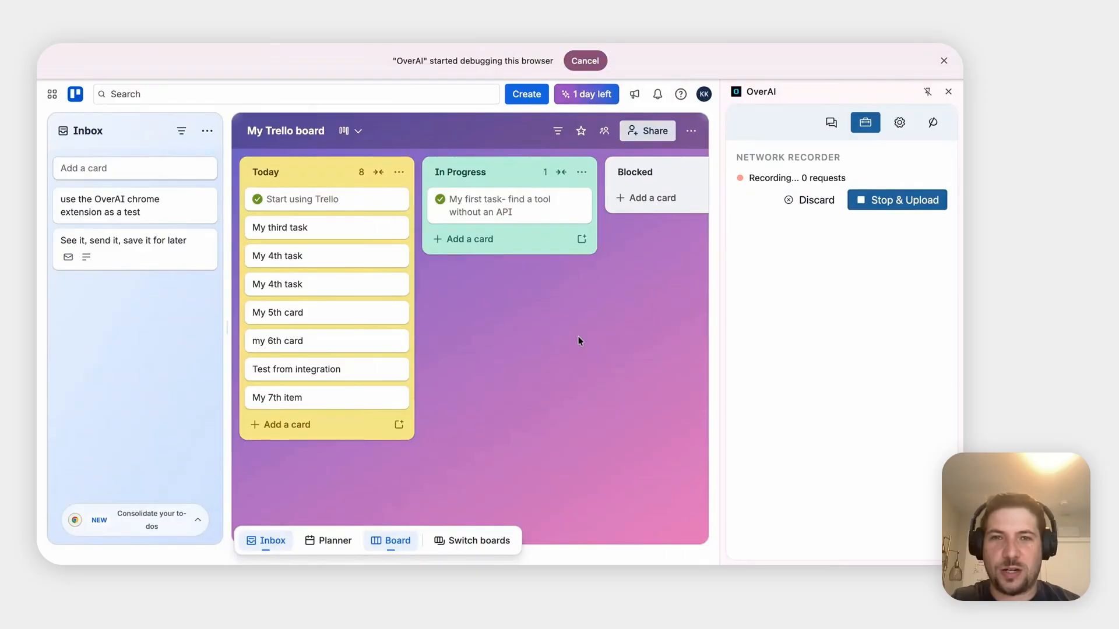
{"action": "key", "text": "super+r"}
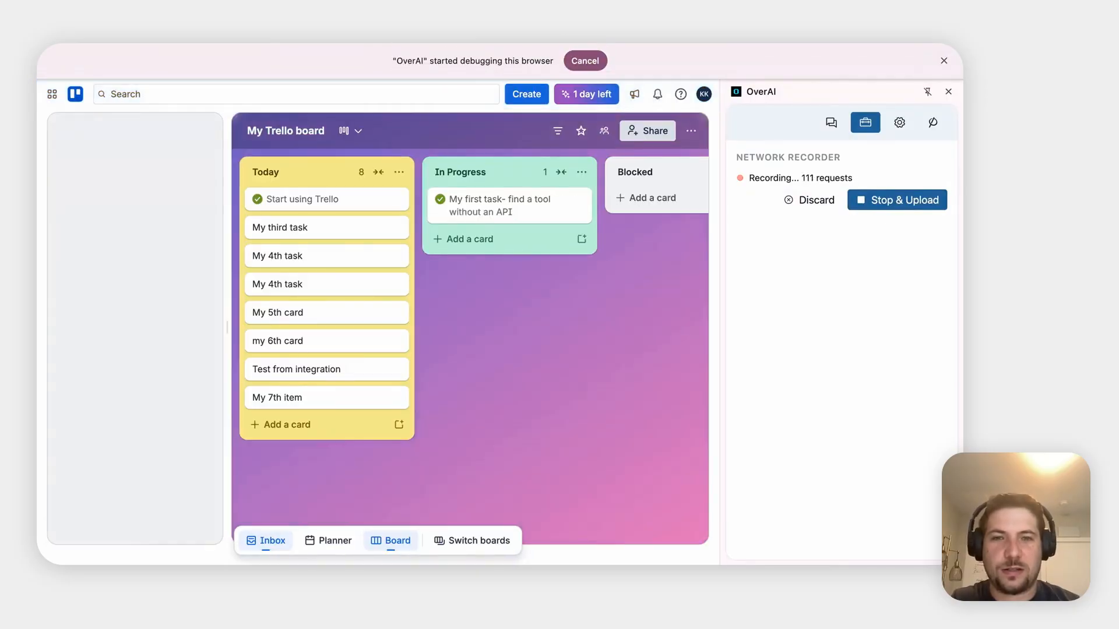
{"action": "left_click", "coordinate": [879, 208]}
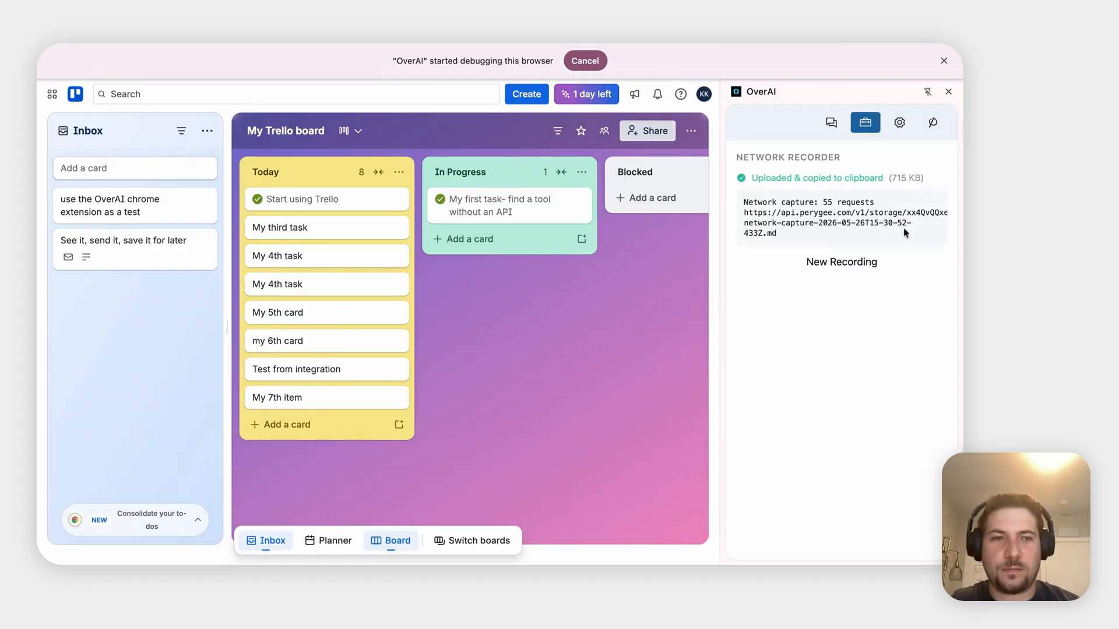
{"action": "triple_click", "coordinate": [845, 211]}
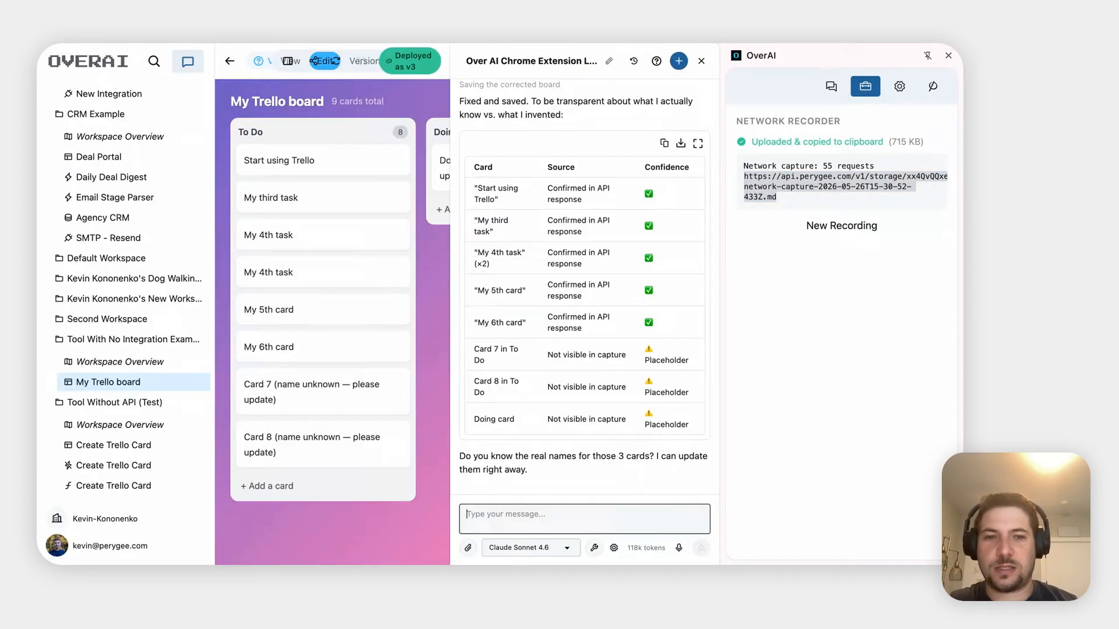
Ask the assistant to find the remaining card names using the pasted network recording link
{"action": "left_click", "coordinate": [948, 56]}
{"action": "type", "text": "dan you use this ne"}
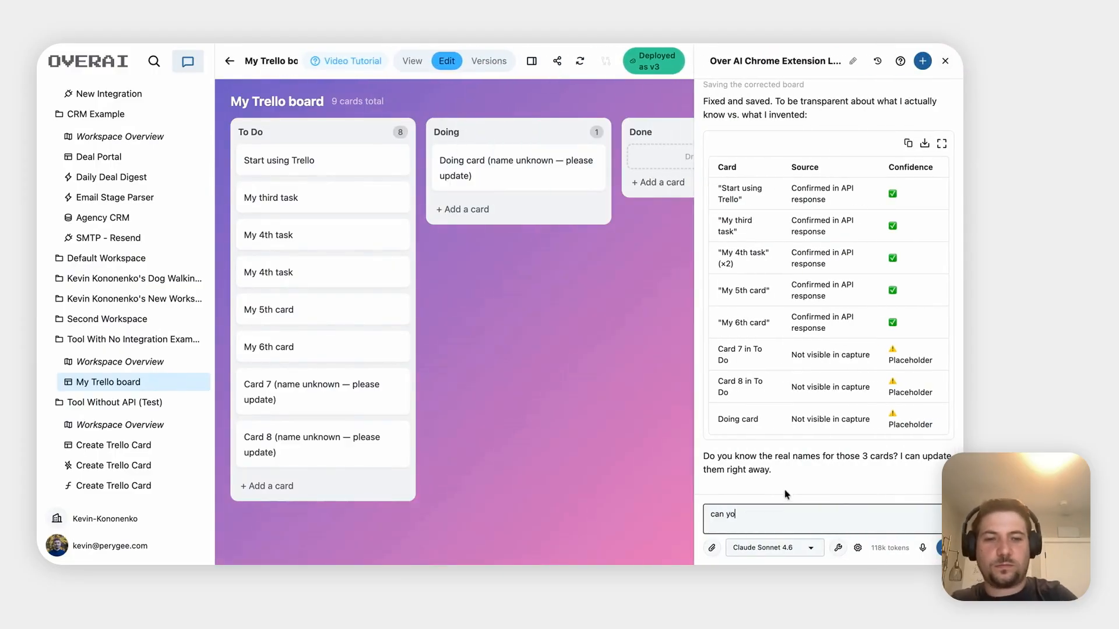
{"action": "type", "text": "two"}
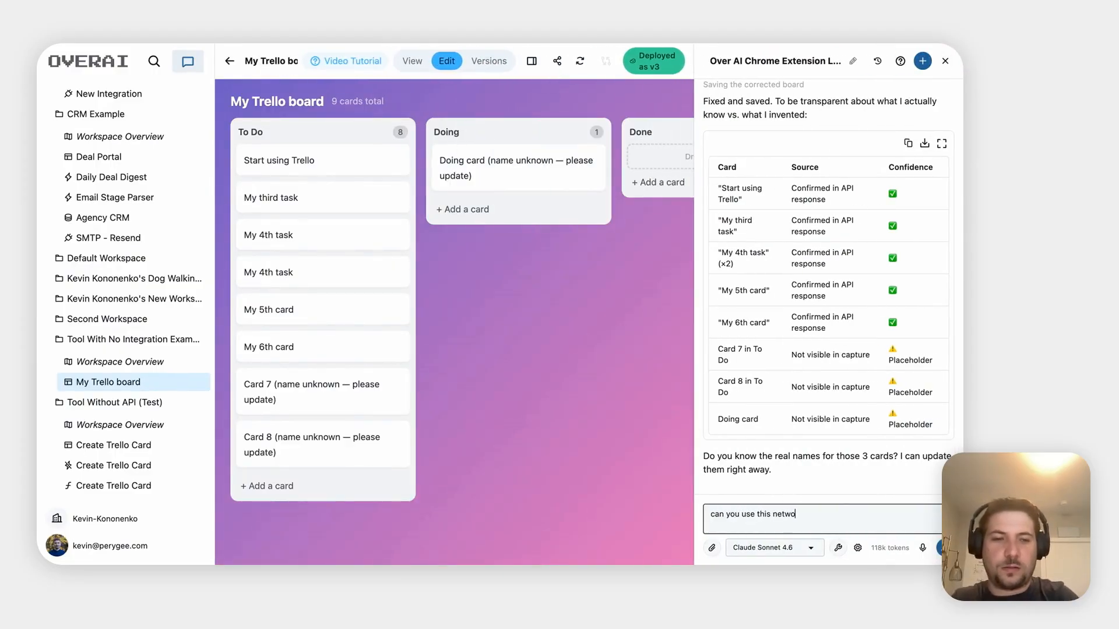
{"action": "type", "text": "rk recording t"}
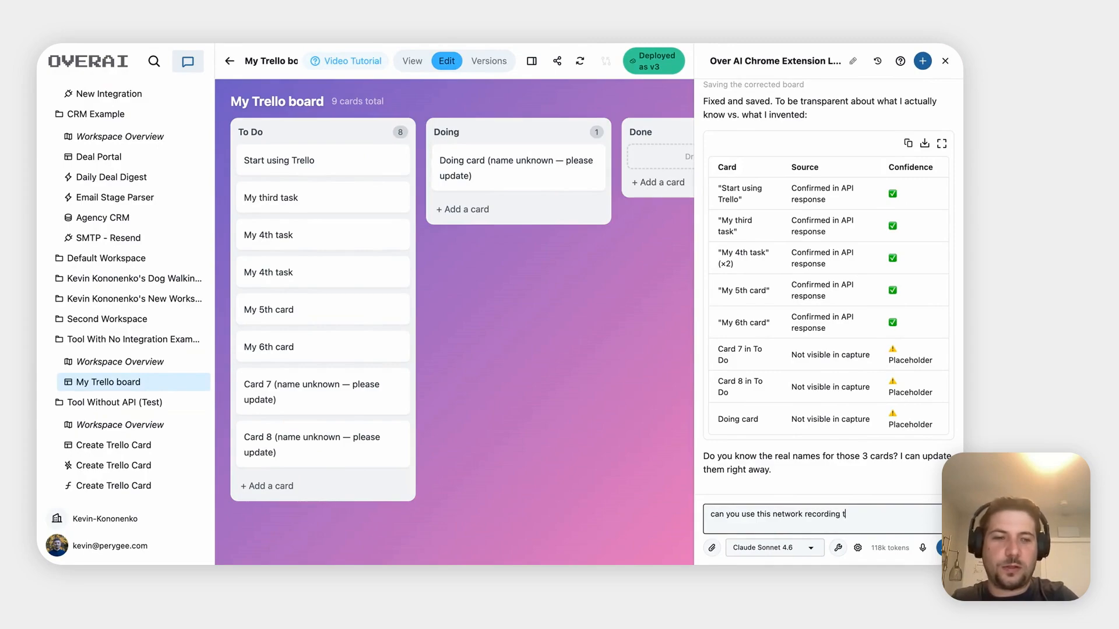
{"action": "type", "text": "o find remaini"}
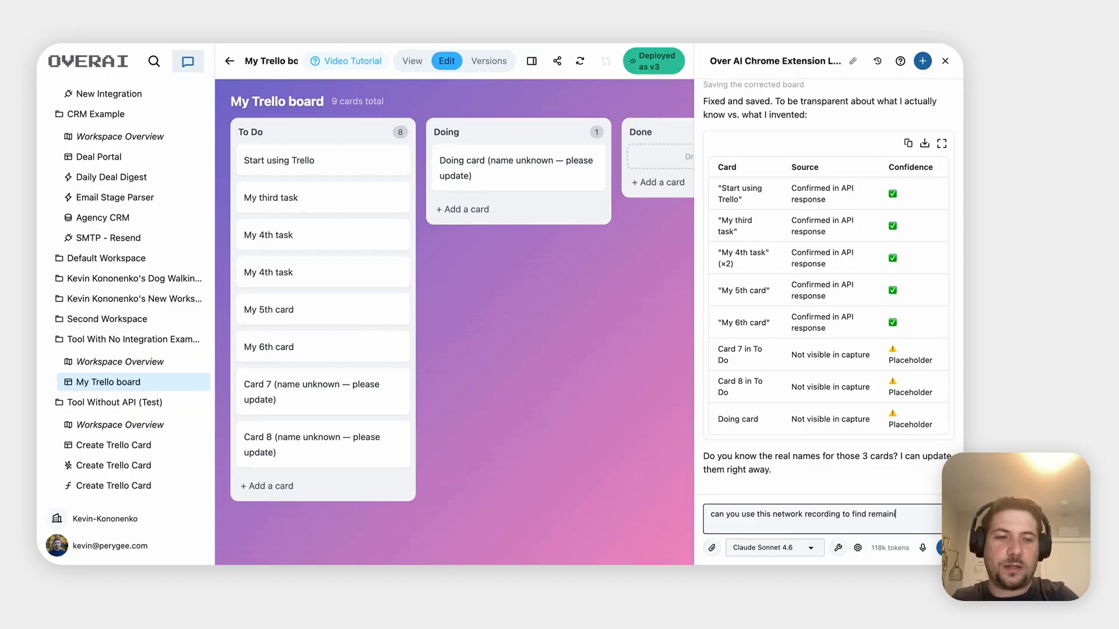
{"action": "type", "text": "ng card nam"}
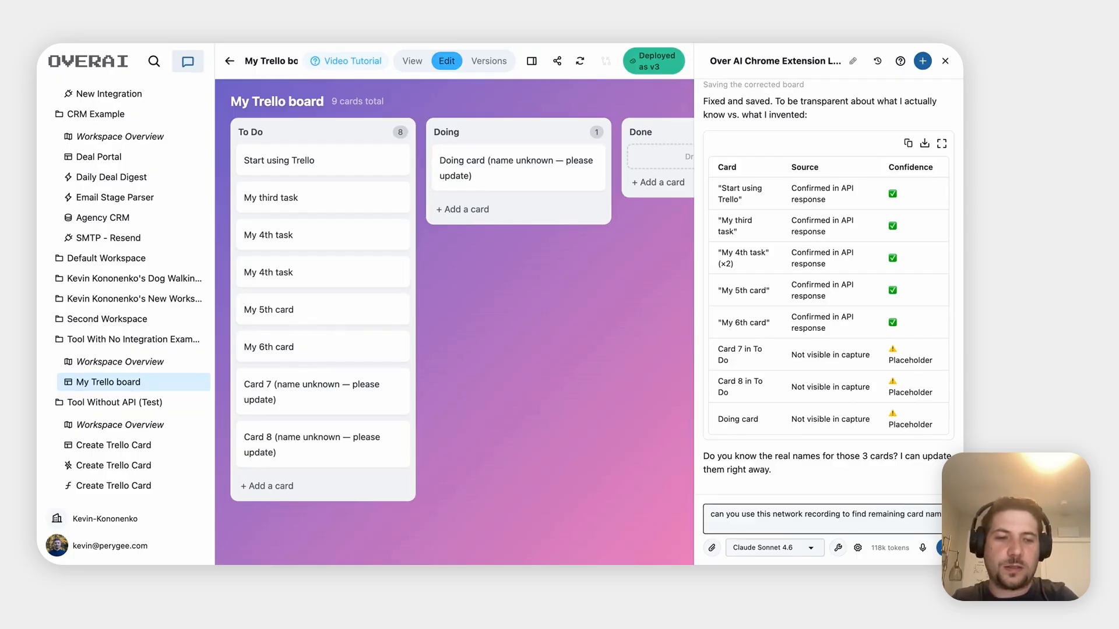
{"action": "type", "text": "es:"}
{"action": "key", "text": "ctrl+v"}
{"action": "key", "text": "Return"}
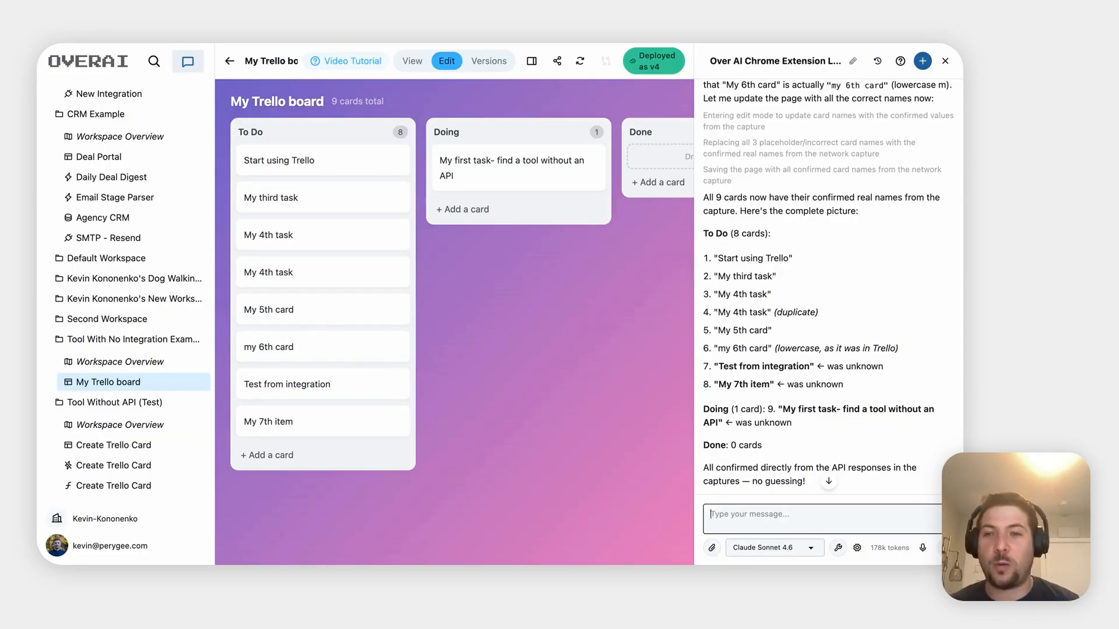
{"action": "scroll", "coordinate": [455, 322], "scroll_direction": "right", "scroll_amount": 3}
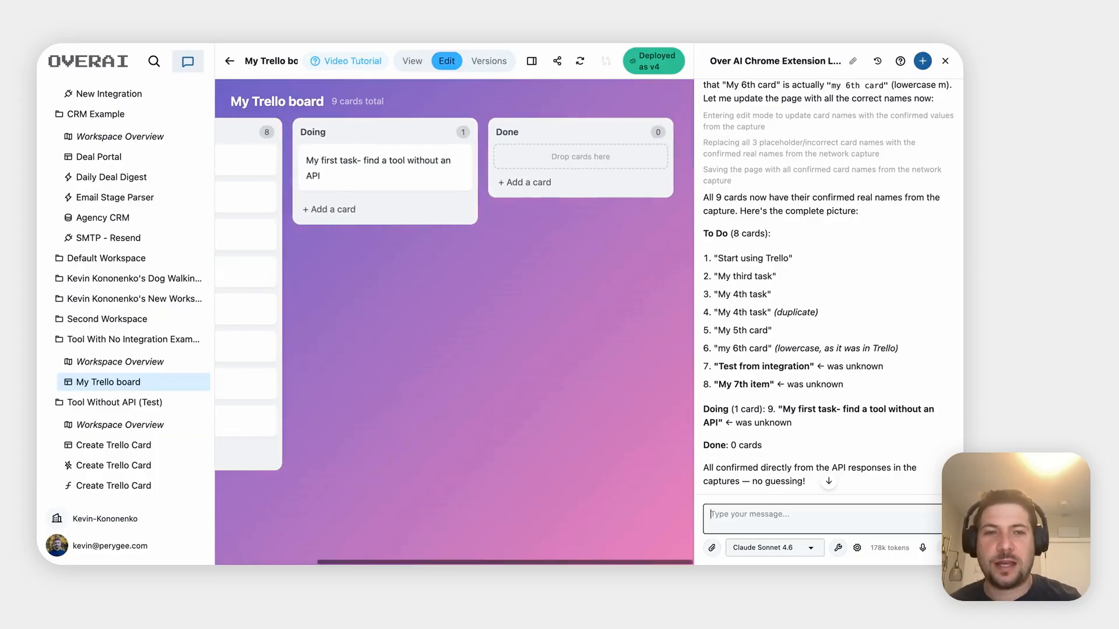
{"action": "scroll", "coordinate": [454, 321], "scroll_direction": "left", "scroll_amount": 3}
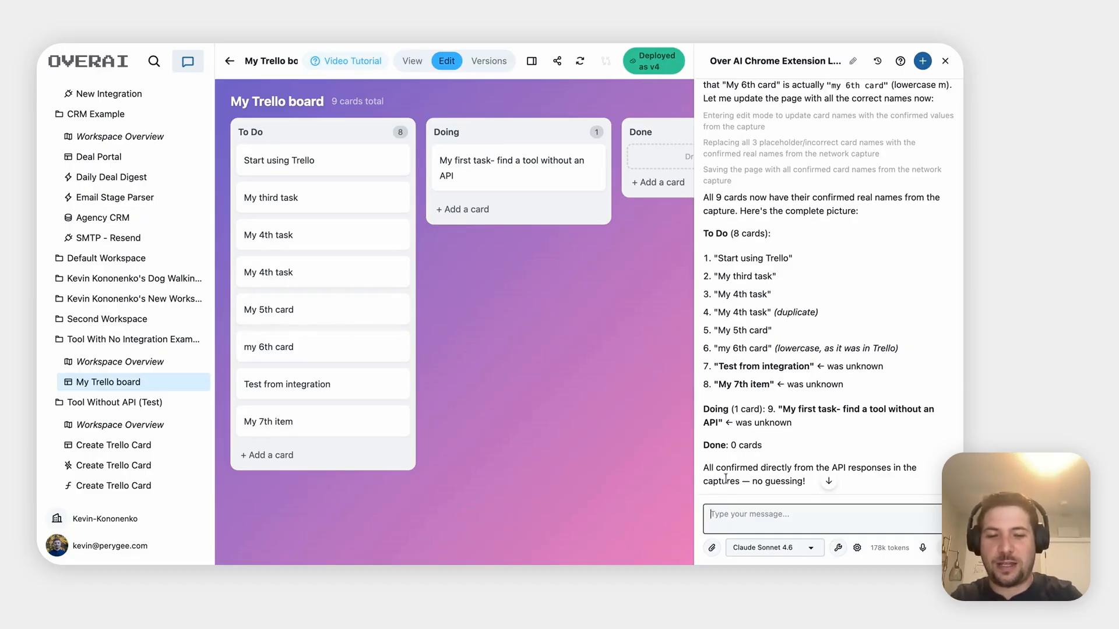
Request a refresh button that pulls the latest status of cards in Trello
{"action": "type", "text": "Can we add a "}
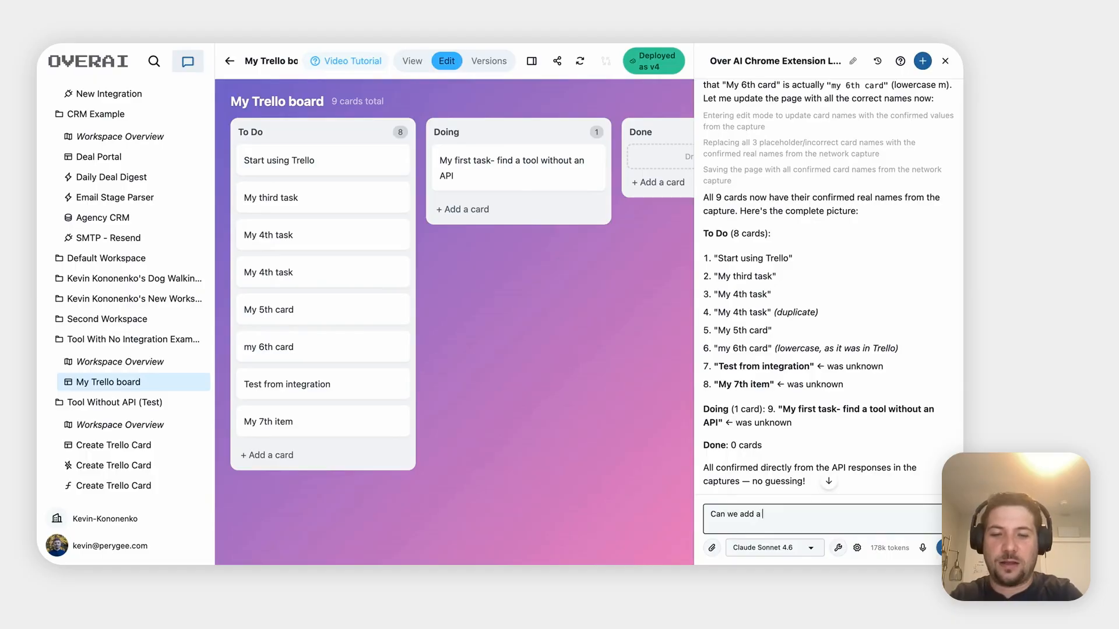
{"action": "type", "text": "refr"}
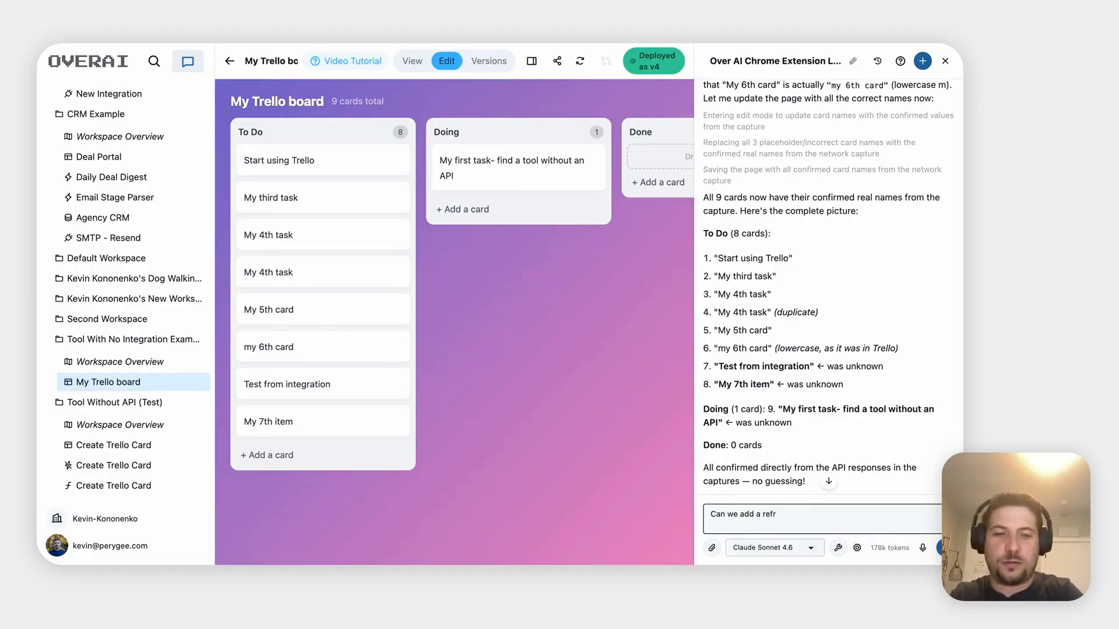
{"action": "type", "text": "esh button so "}
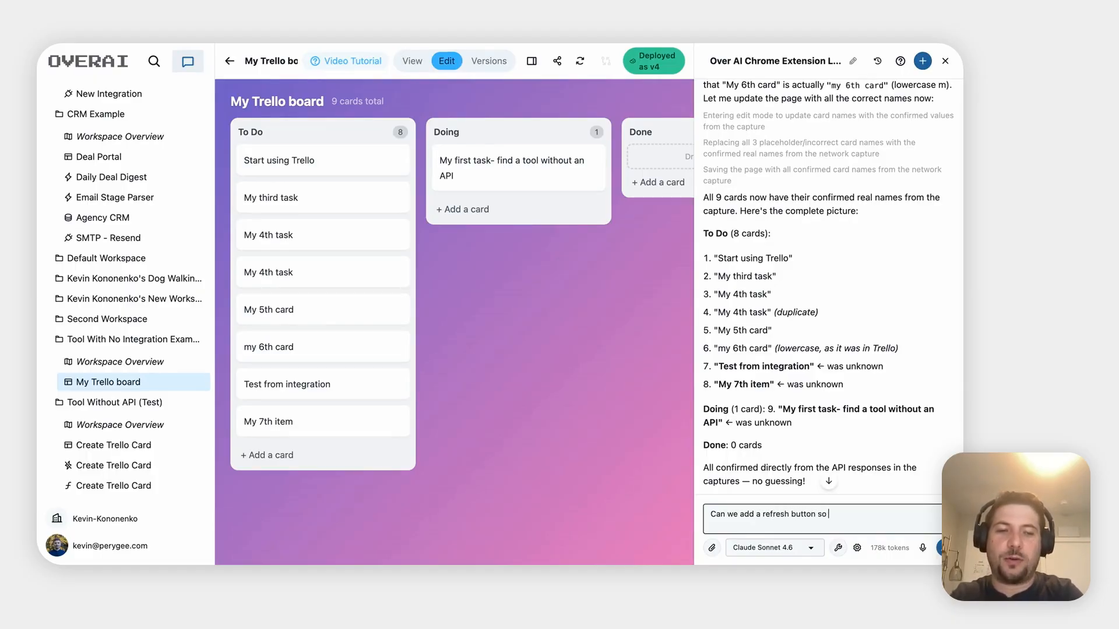
{"action": "type", "text": "I can "}
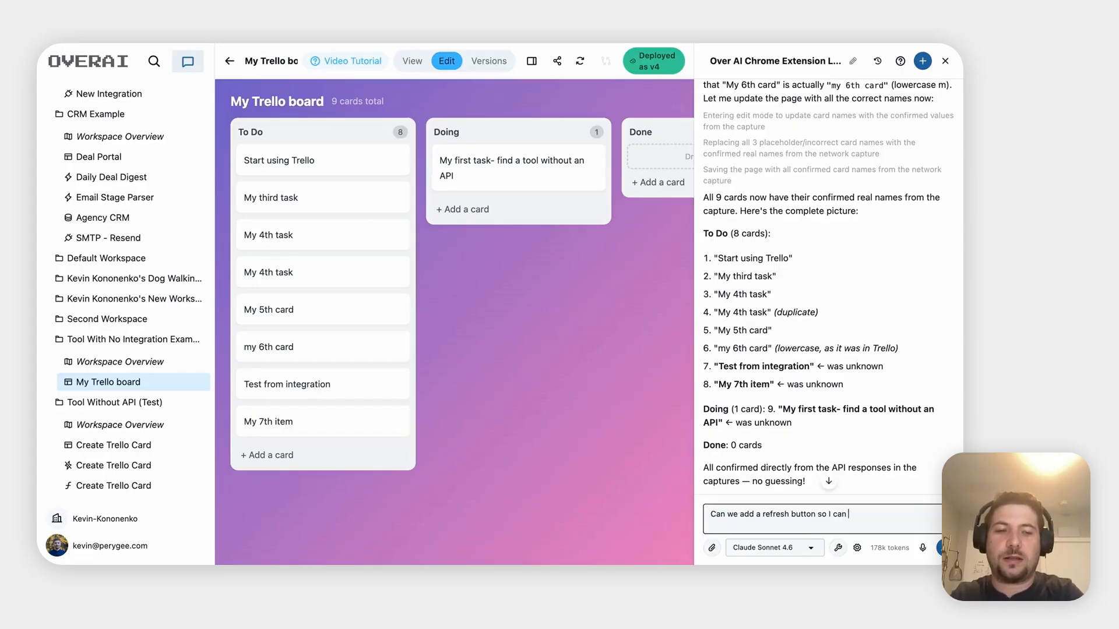
{"action": "type", "text": "pull thes"}
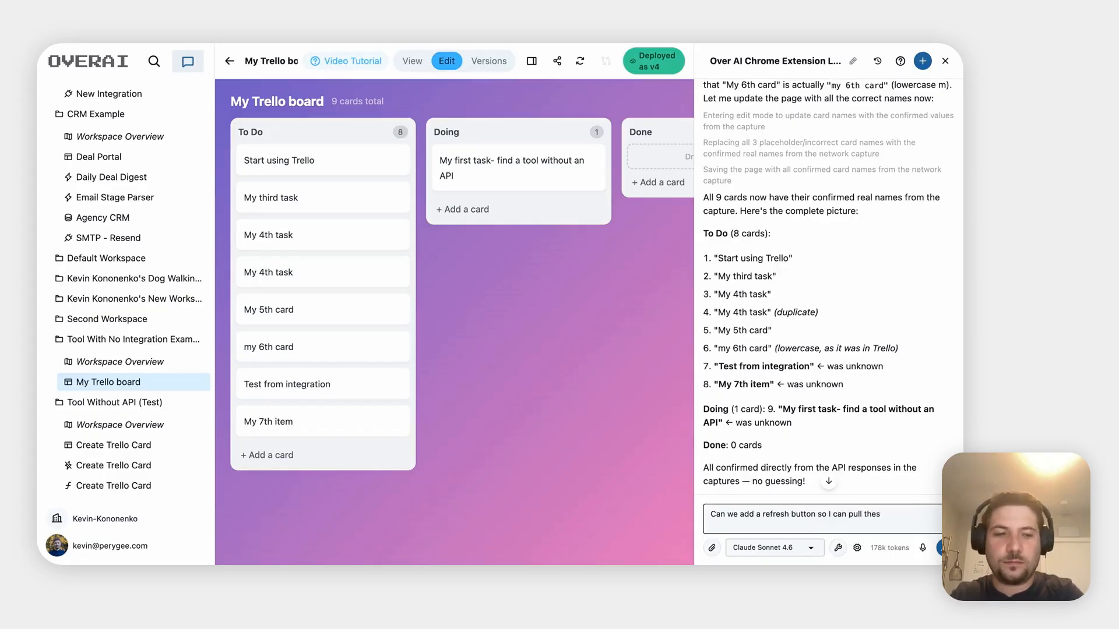
{"action": "type", "text": "latest staus of"}
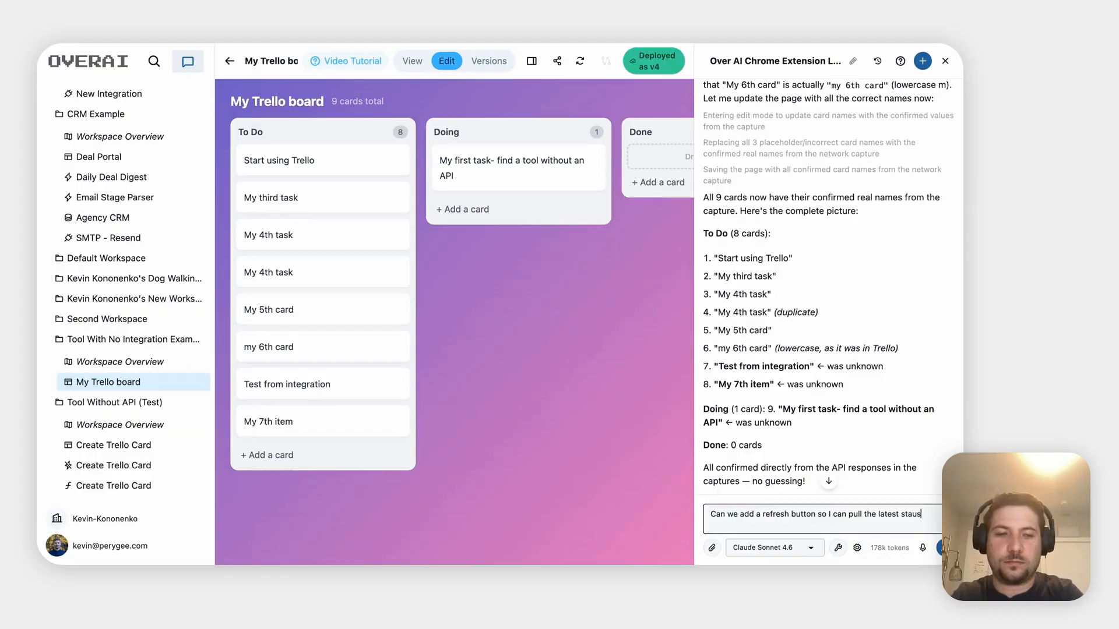
{"action": "key", "text": "BackSpace"}
{"action": "key", "text": "BackSpace"}
{"action": "key", "text": "BackSpace"}
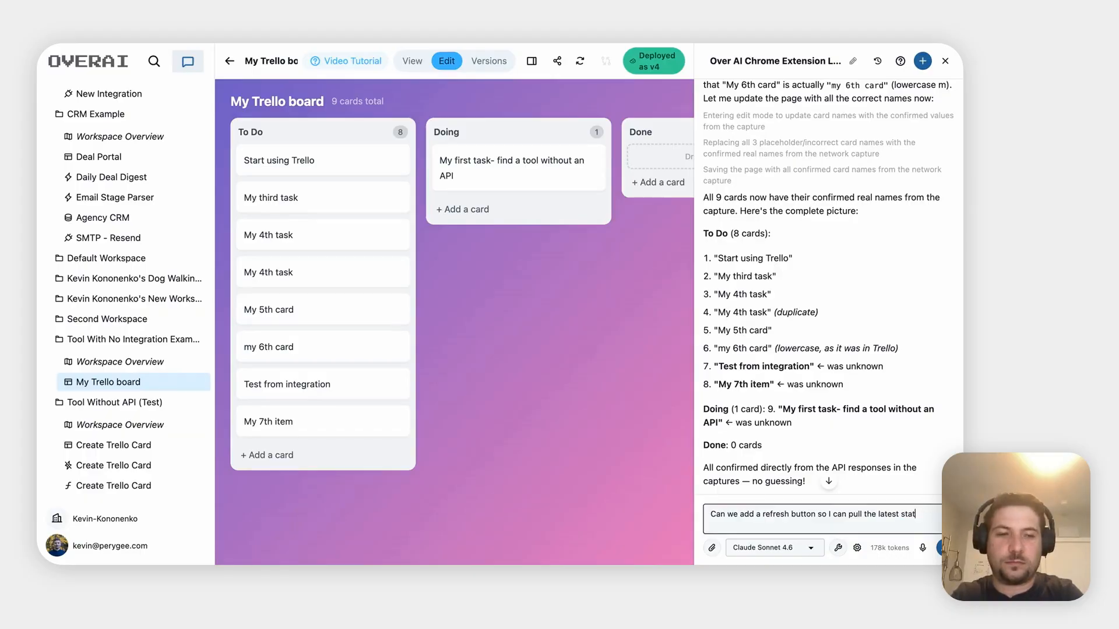
{"action": "type", "text": "us of cards in"}
{"action": "key", "text": "Return"}
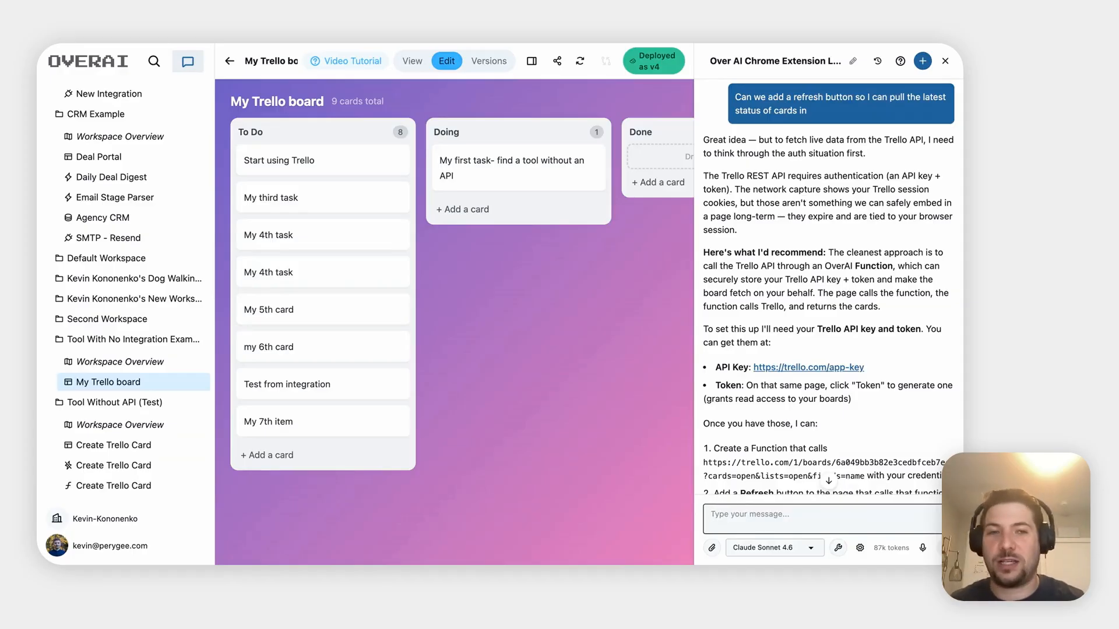
{"action": "scroll", "coordinate": [869, 328], "scroll_direction": "down", "scroll_amount": 3}
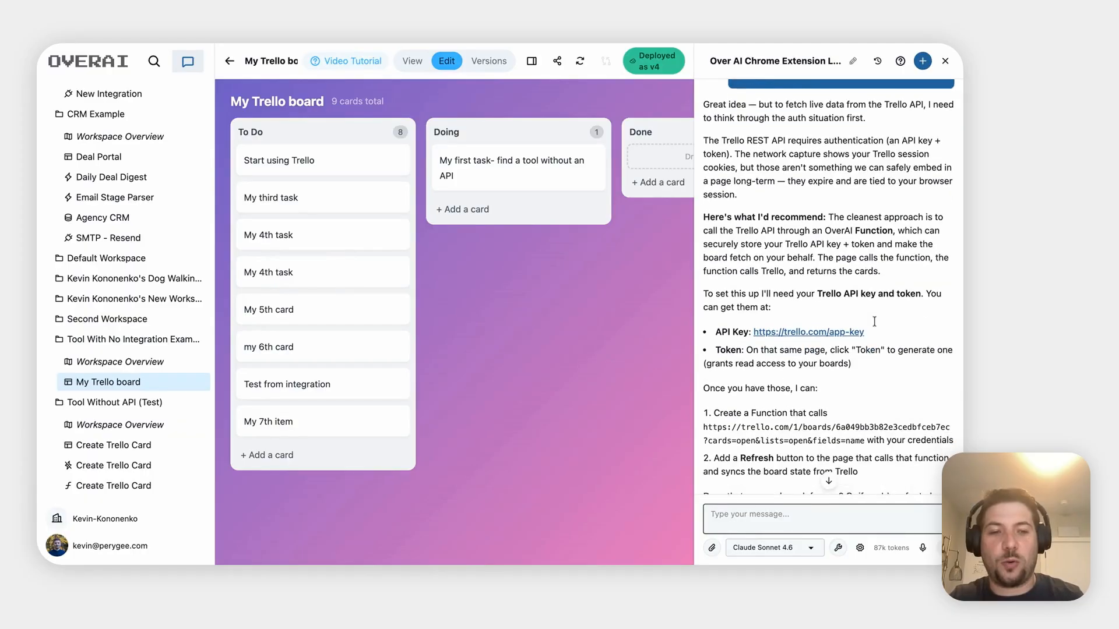
Reply 'We cannot…' by dictation, asking to use login credentials instead of an API key
{"action": "left_click", "coordinate": [757, 515]}
{"action": "type", "text": "We cannot"}
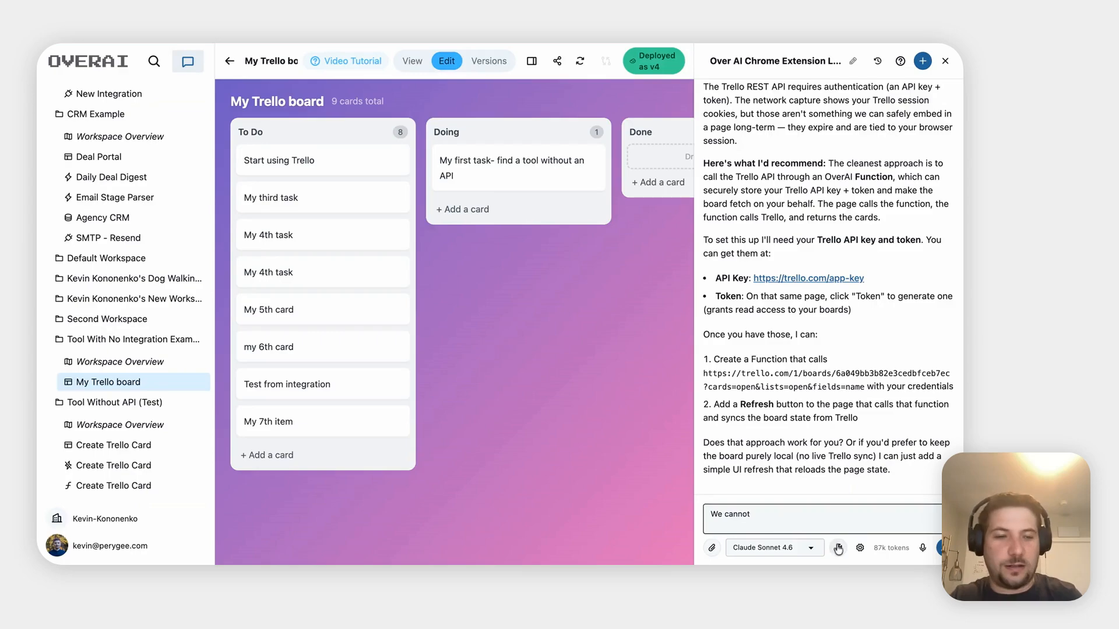
{"action": "left_click", "coordinate": [922, 548]}
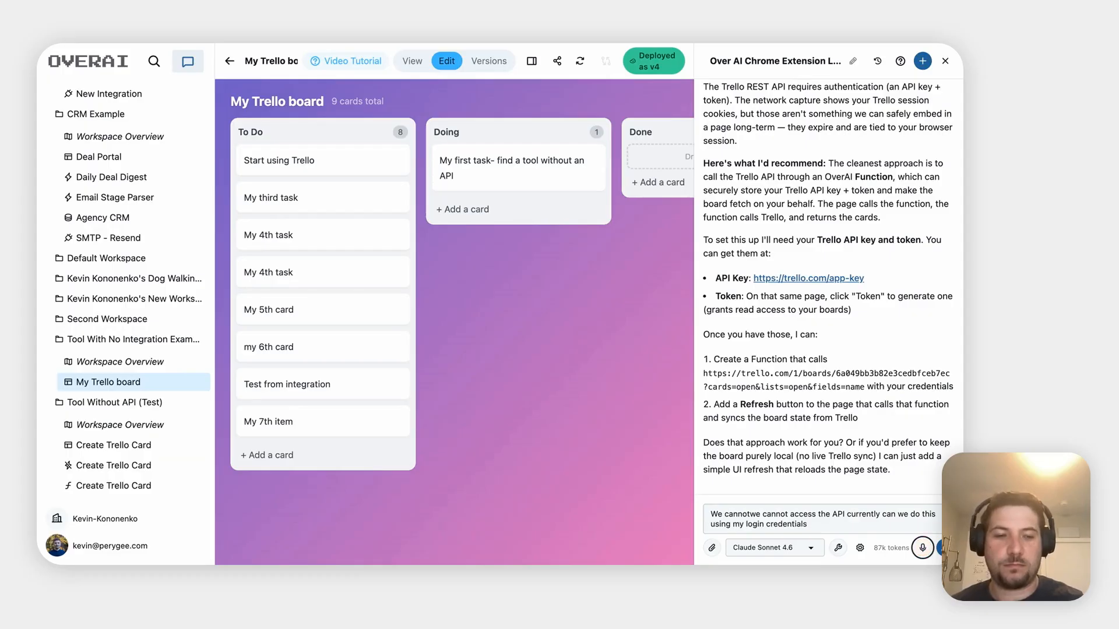
{"action": "left_click", "coordinate": [941, 548]}
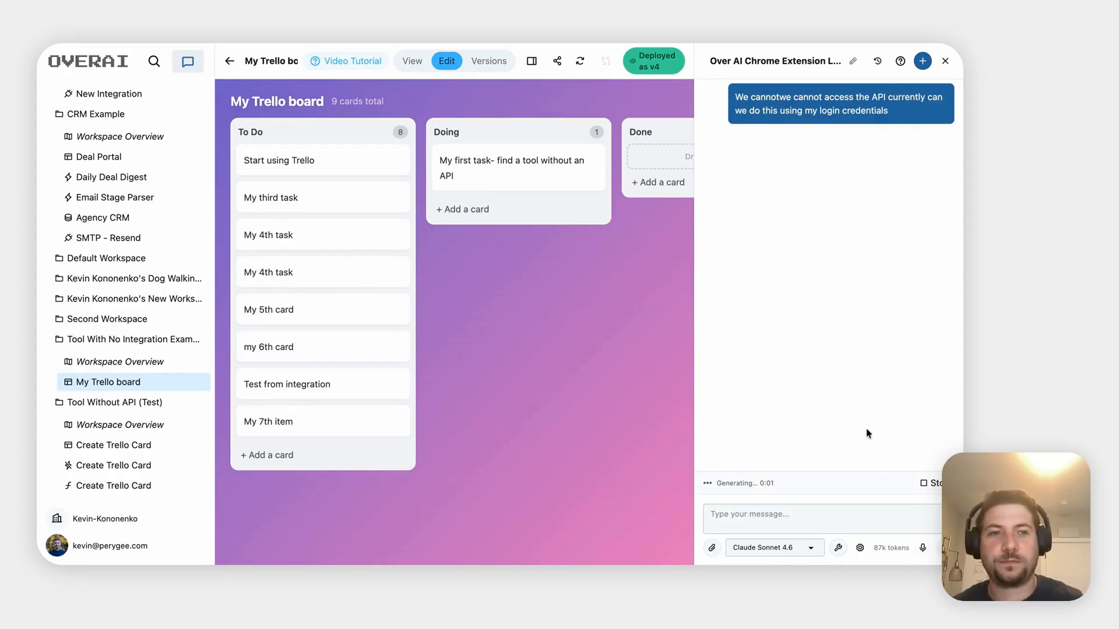
Tell the assistant that using session cookies is fine
{"action": "left_click", "coordinate": [788, 513]}
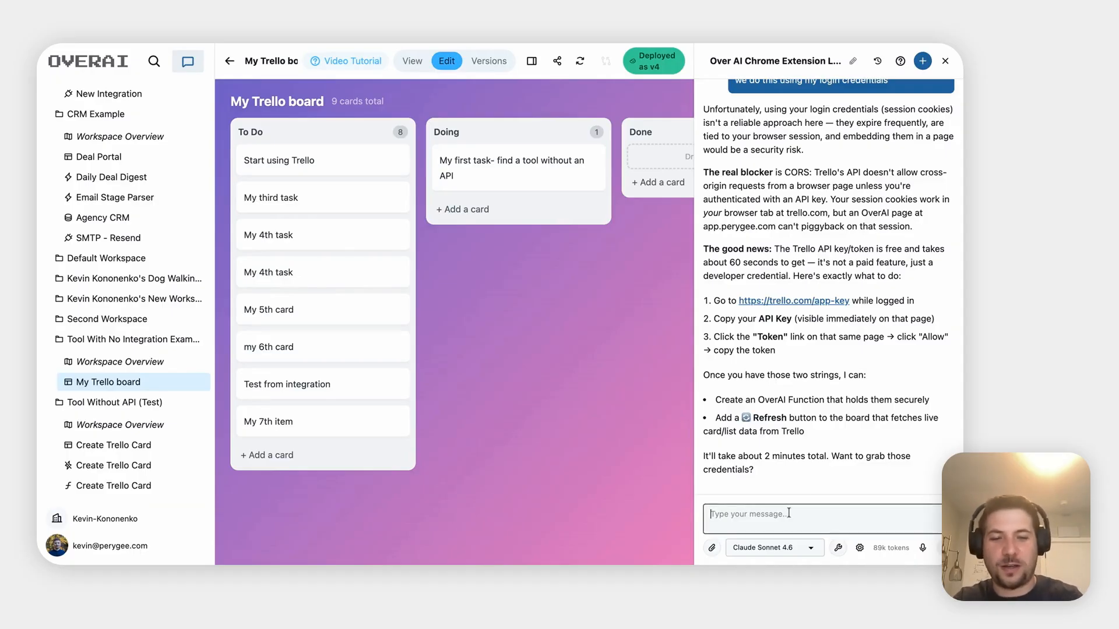
{"action": "type", "text": "No I dont"}
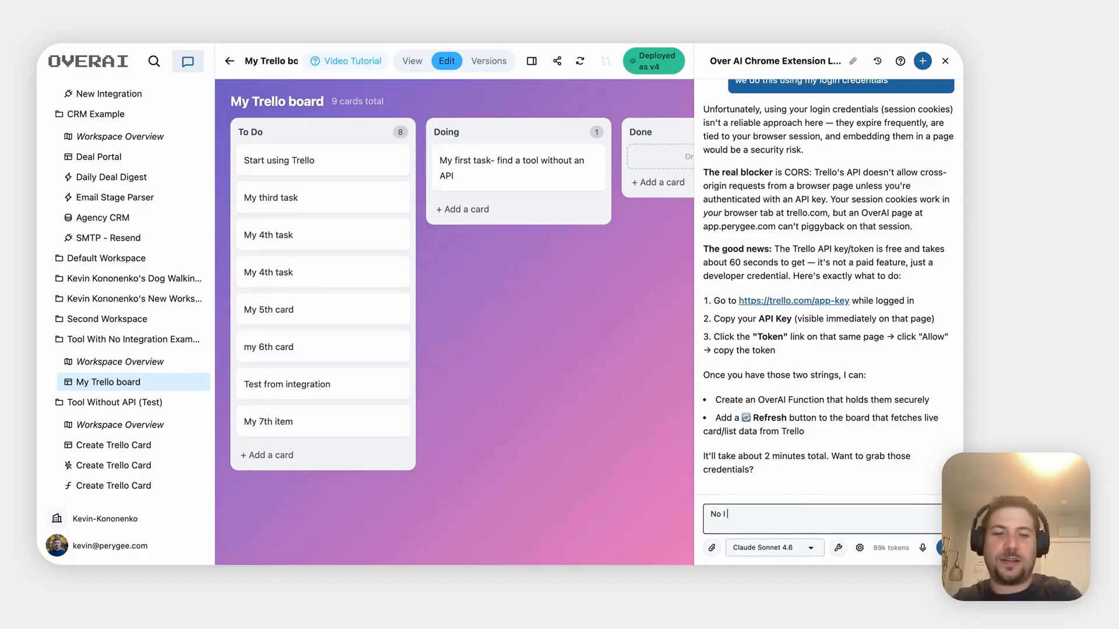
{"action": "type", "text": "-"}
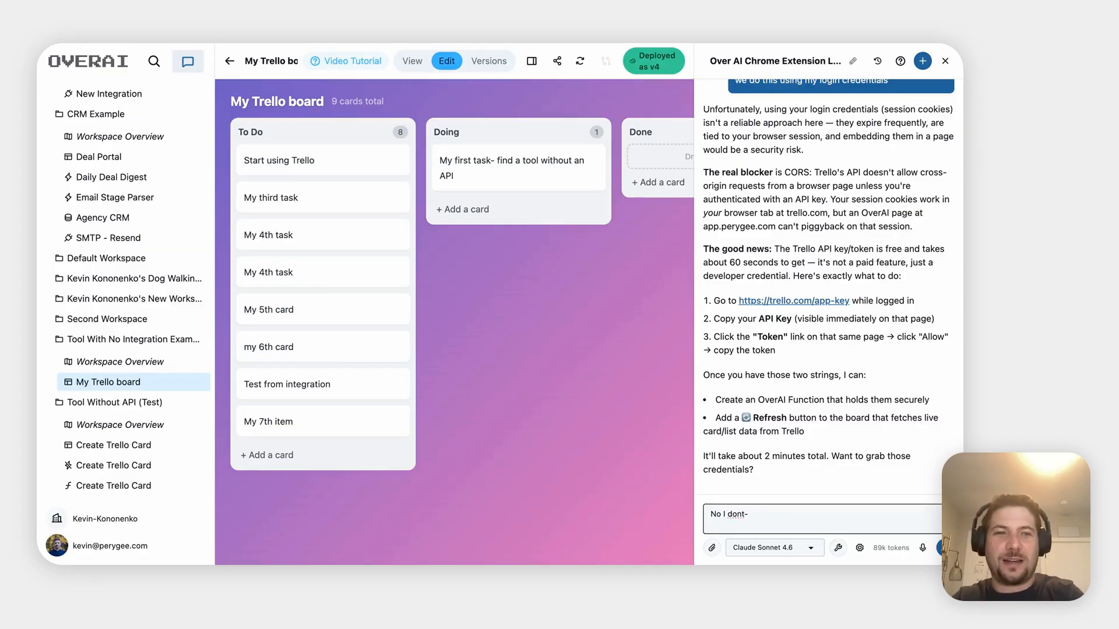
{"action": "type", "text": "ies"}
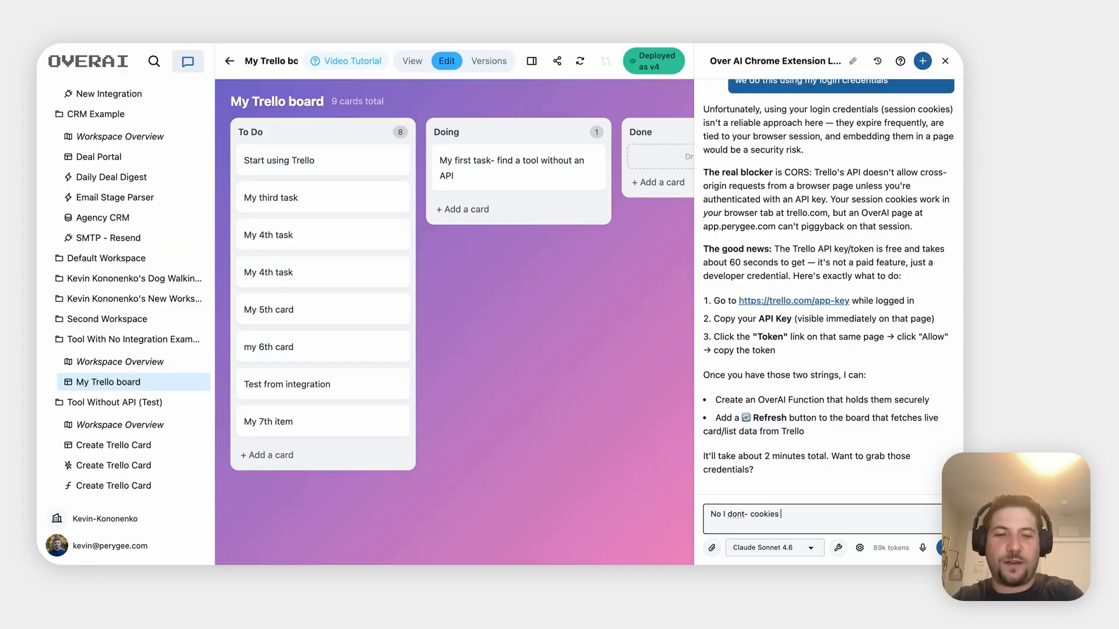
{"action": "type", "text": " are fine with me"}
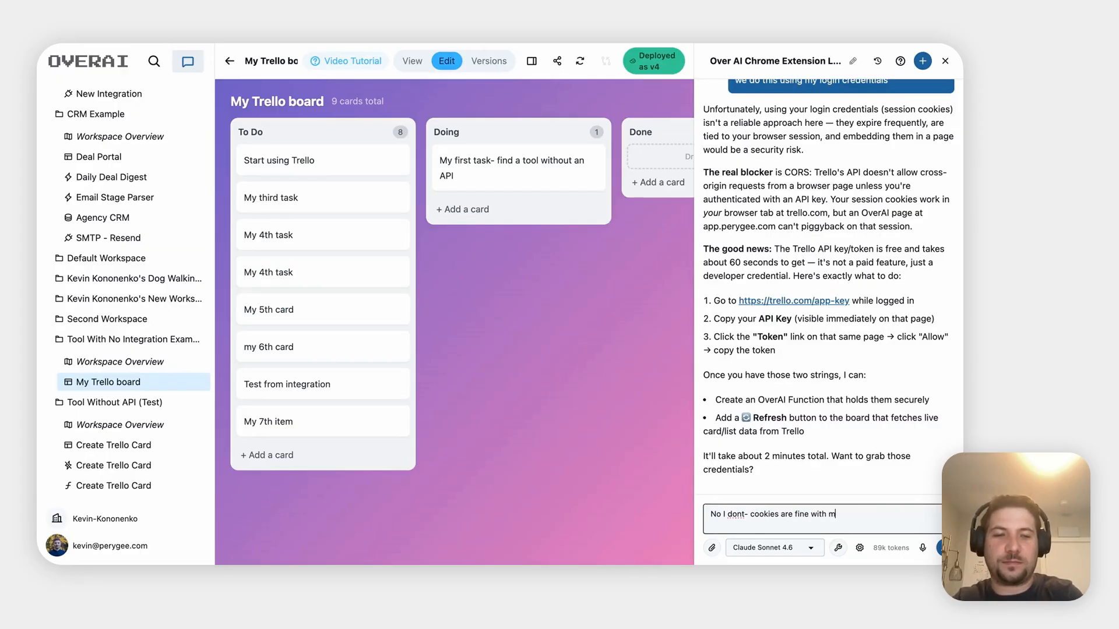
{"action": "key", "text": "Return"}
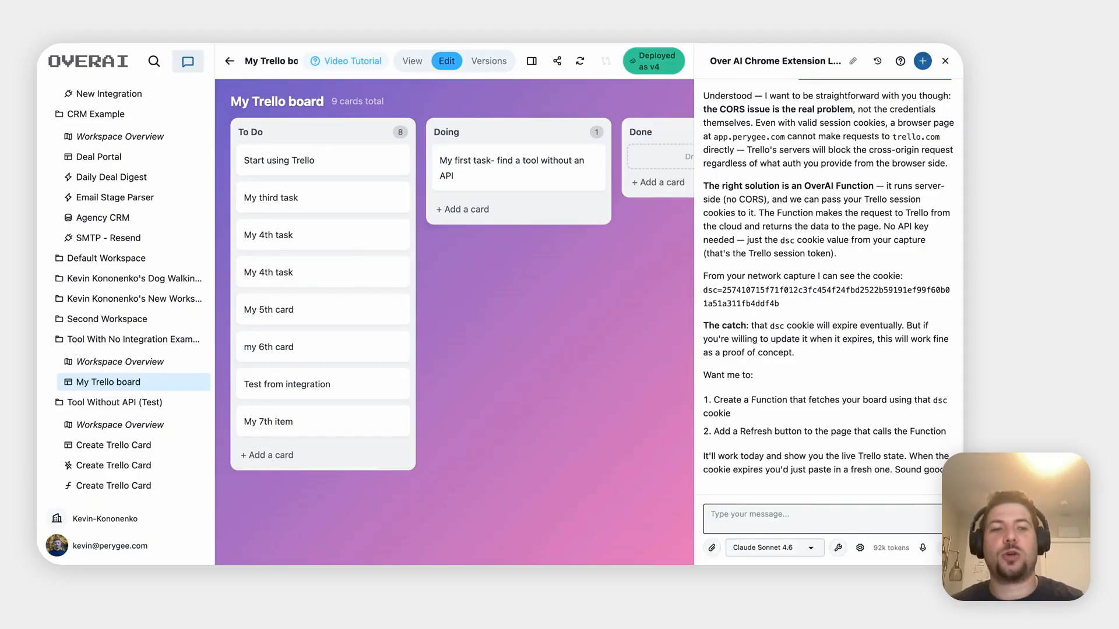
Approve building the live-fetch function with 'yes please'
{"action": "scroll", "coordinate": [746, 136], "scroll_direction": "up", "scroll_amount": 1}
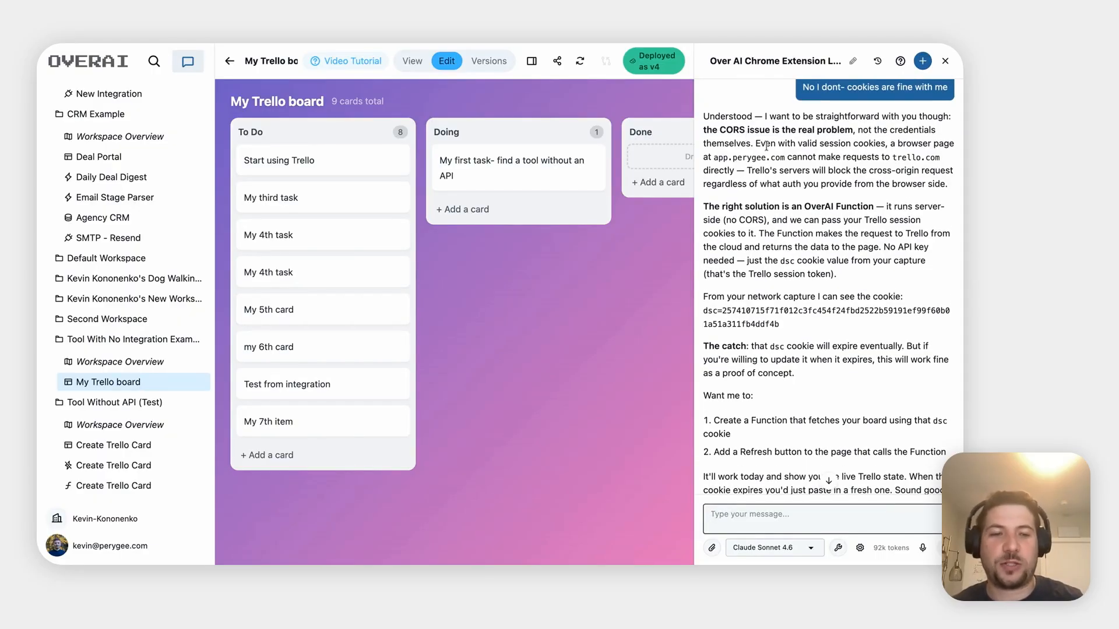
{"action": "scroll", "coordinate": [785, 185], "scroll_direction": "down", "scroll_amount": 1}
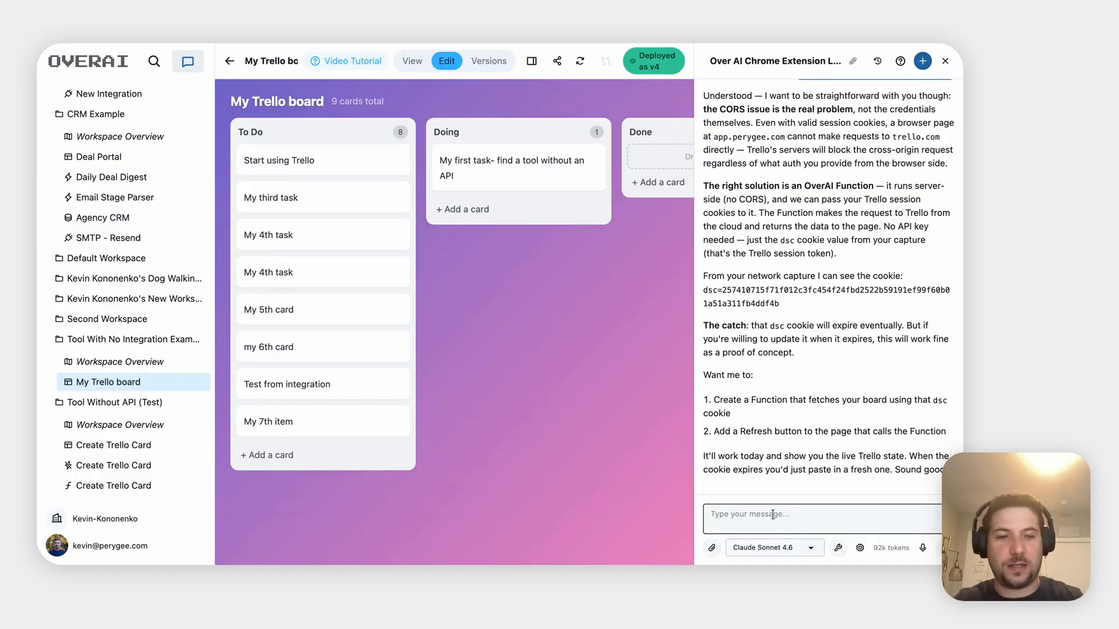
{"action": "type", "text": "yes please"}
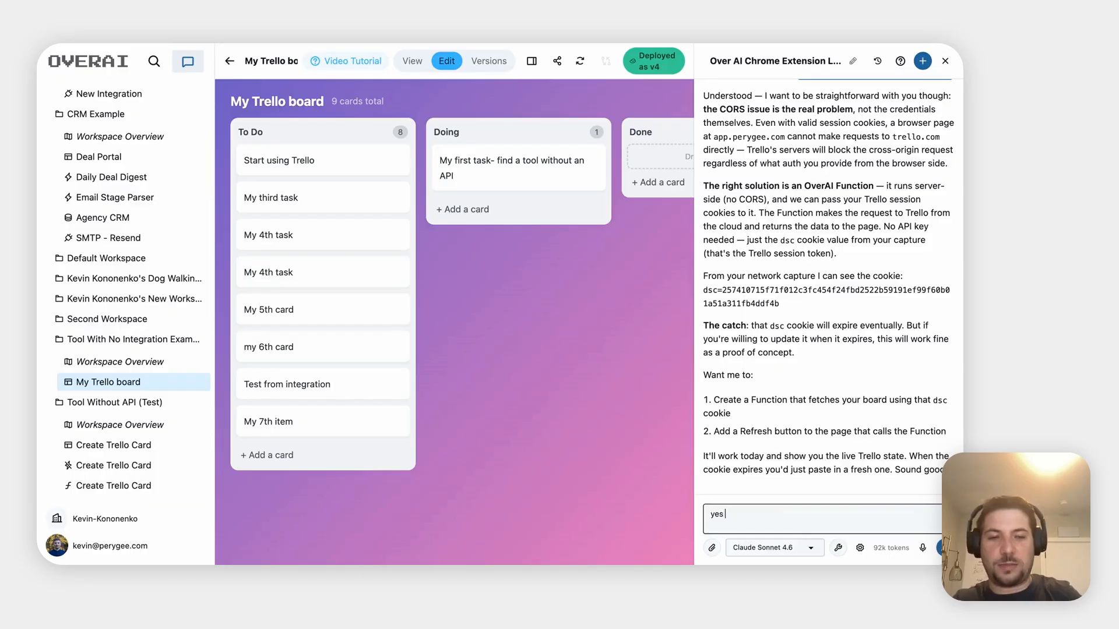
{"action": "key", "text": "Return"}
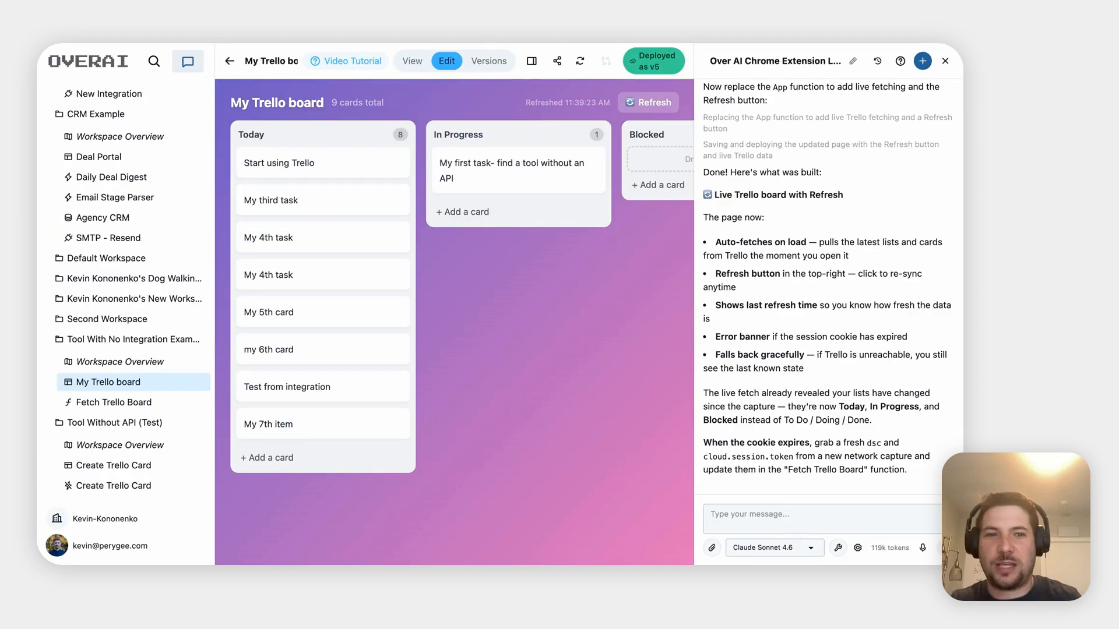
Refresh the OverAI board to load the latest Trello data
{"action": "left_click", "coordinate": [660, 105]}
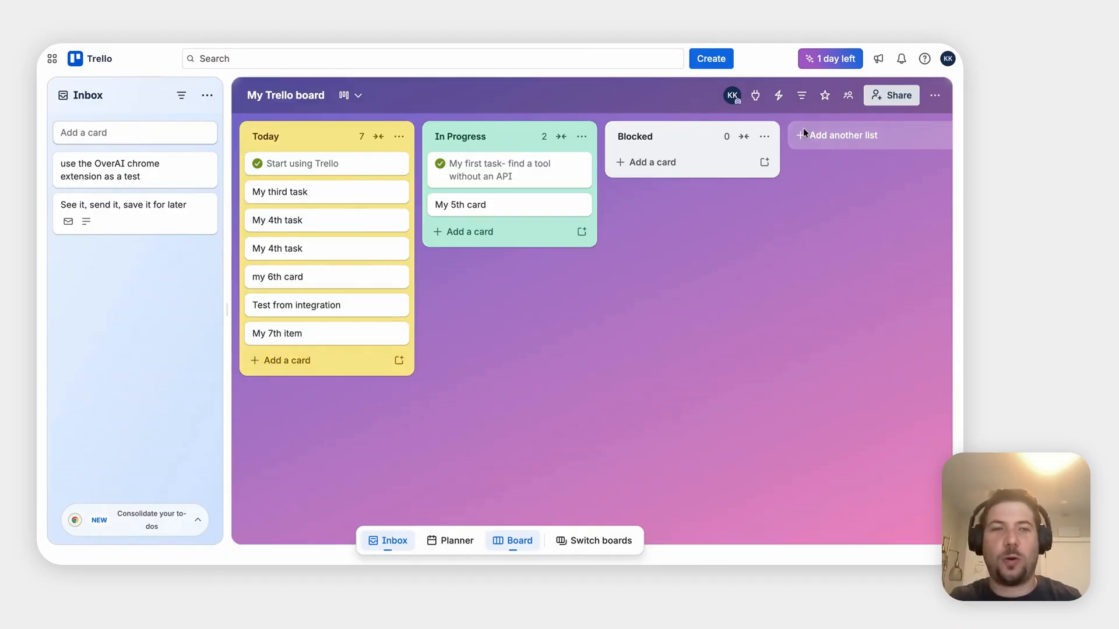
Record adding 'Live test card' to Trello's Today list, upload the capture, and select its link
{"action": "left_click", "coordinate": [778, 36]}
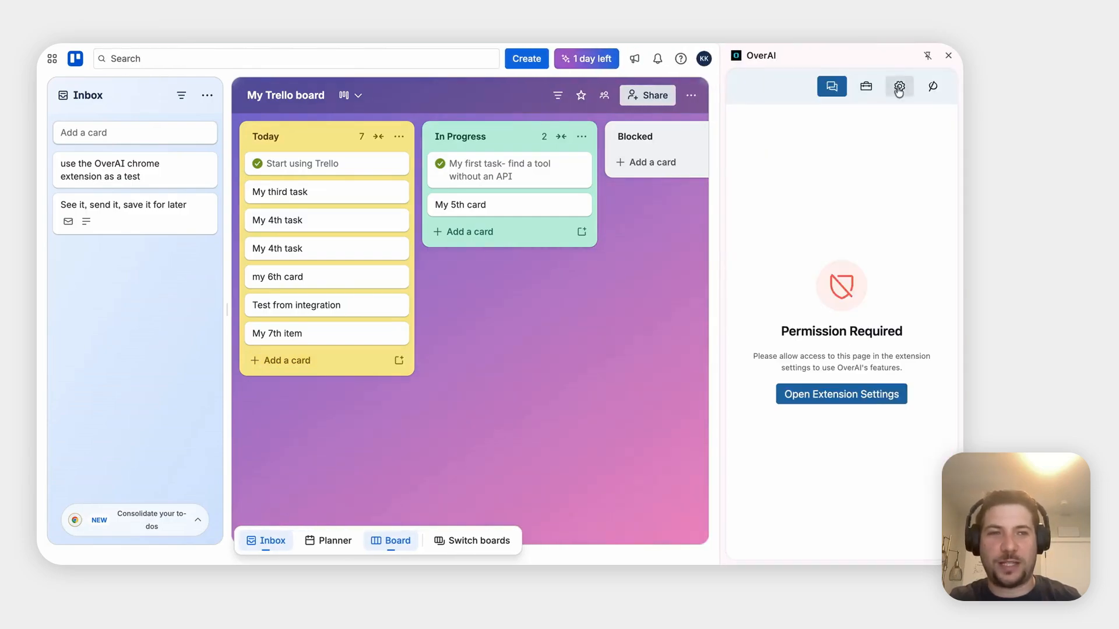
{"action": "left_click", "coordinate": [865, 86]}
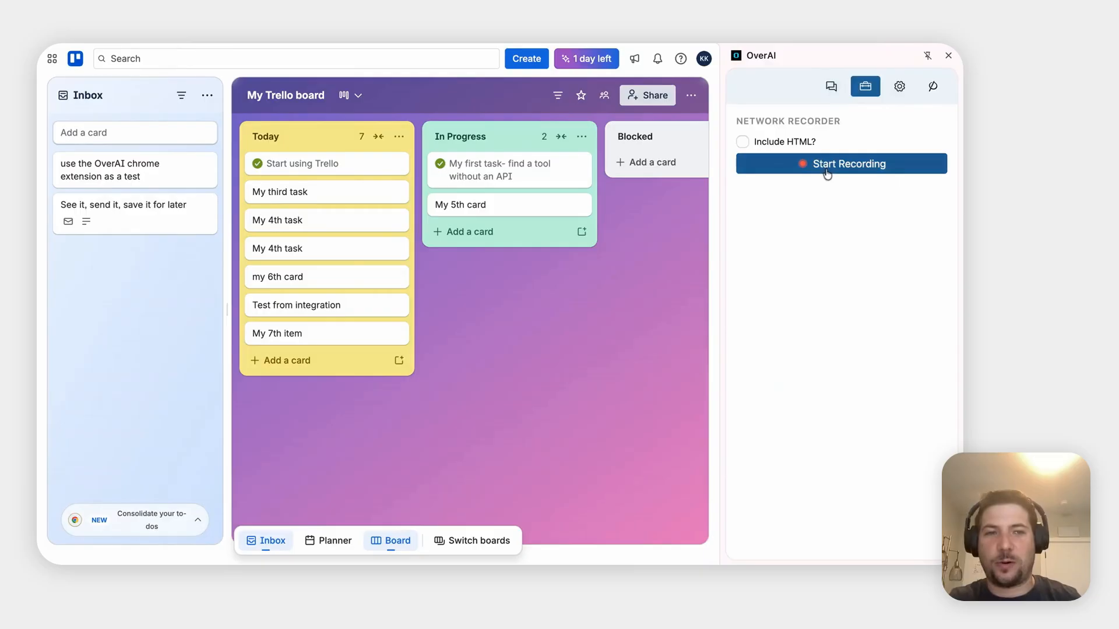
{"action": "left_click", "coordinate": [826, 171]}
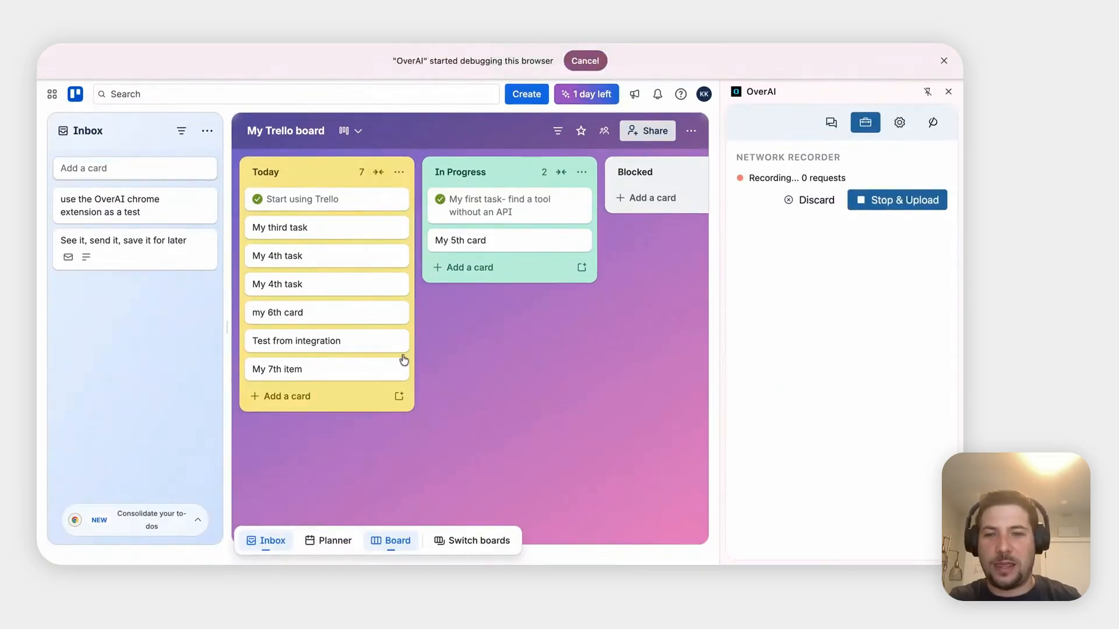
{"action": "left_click", "coordinate": [299, 396]}
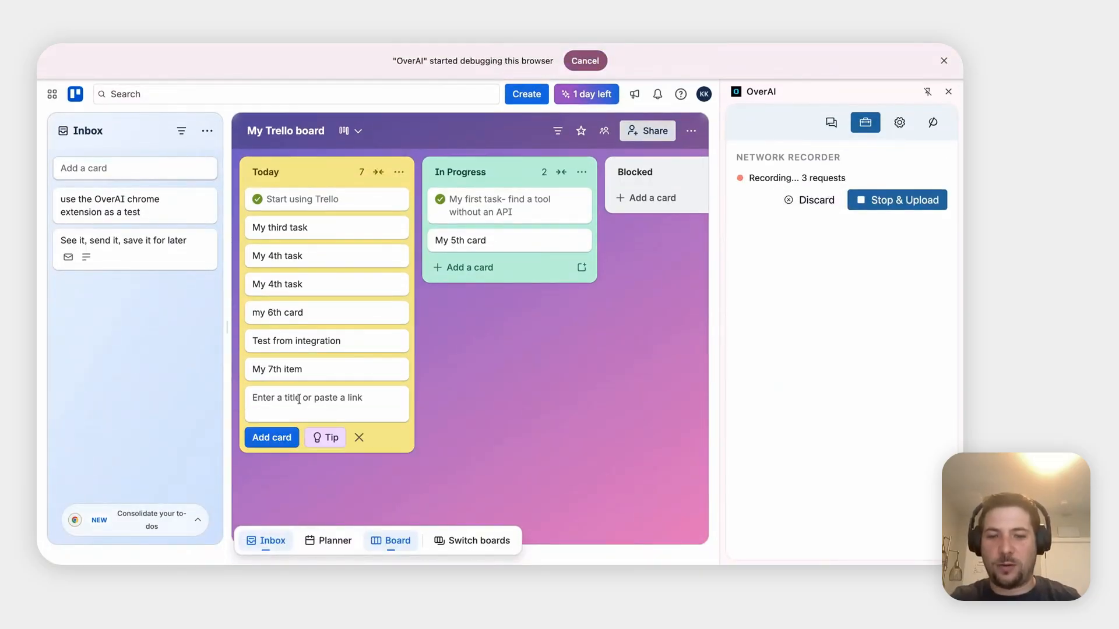
{"action": "type", "text": "L"}
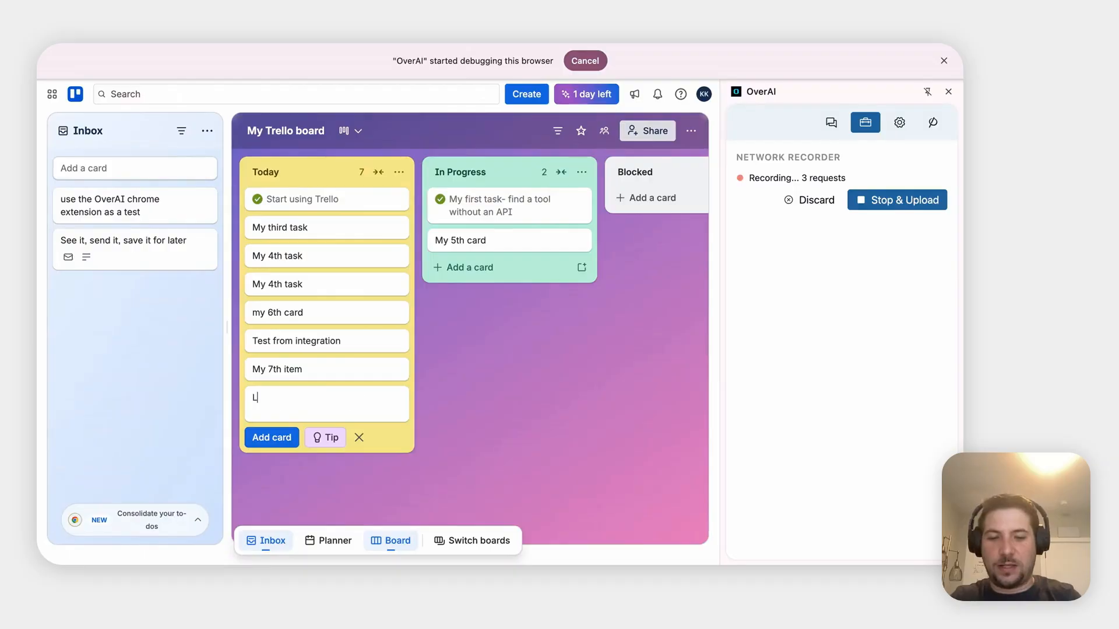
{"action": "type", "text": "ive test card"}
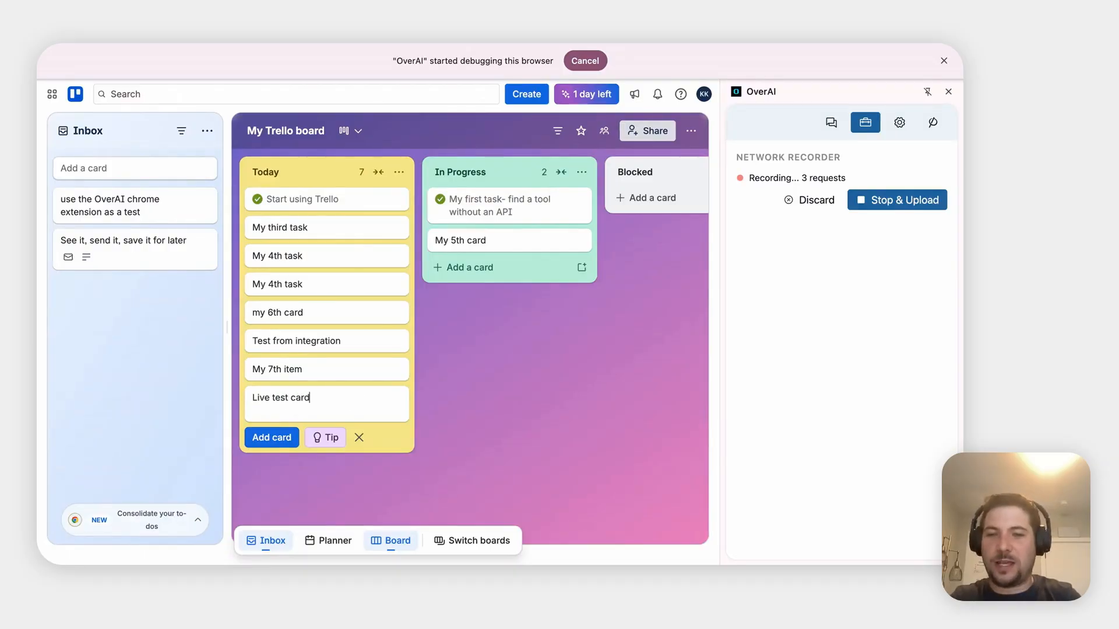
{"action": "left_click", "coordinate": [277, 444]}
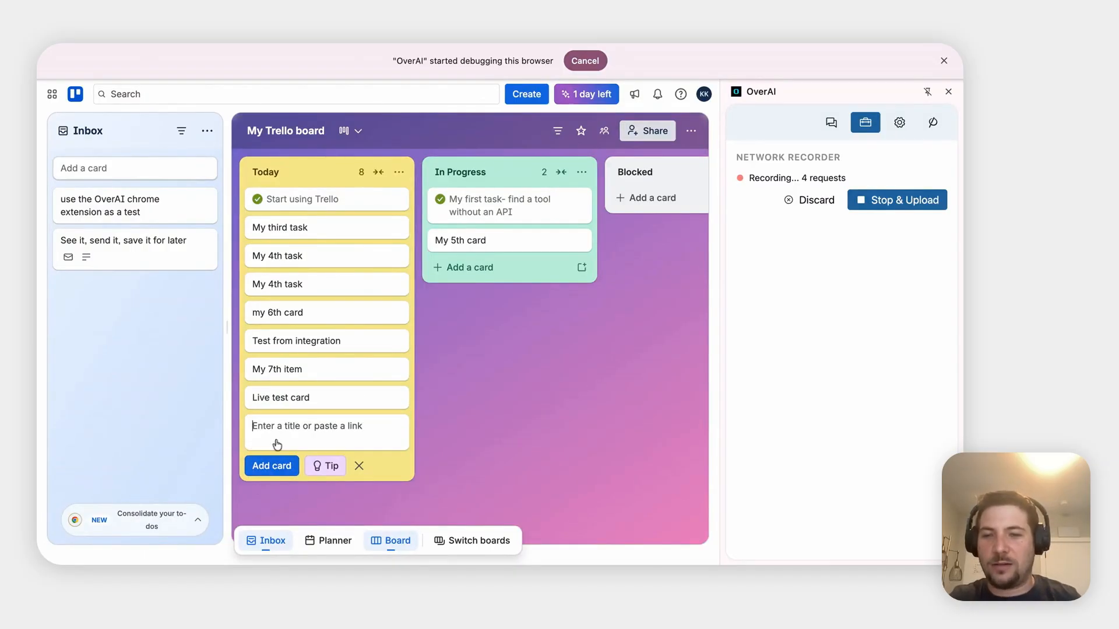
{"action": "left_click", "coordinate": [917, 208]}
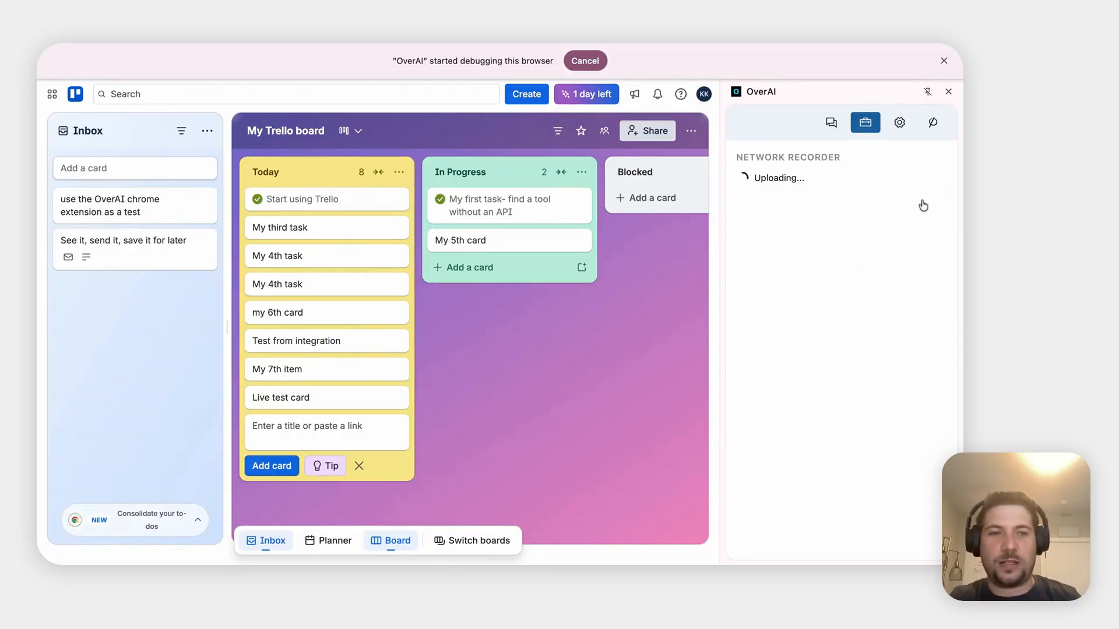
{"action": "triple_click", "coordinate": [832, 212]}
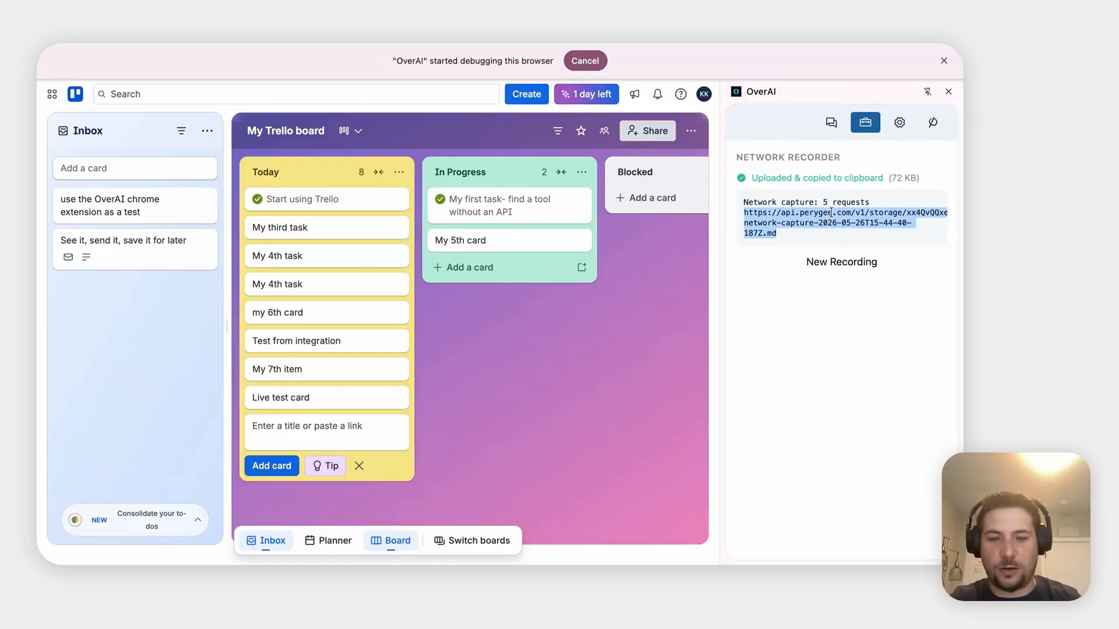
{"action": "left_click", "coordinate": [460, 30]}
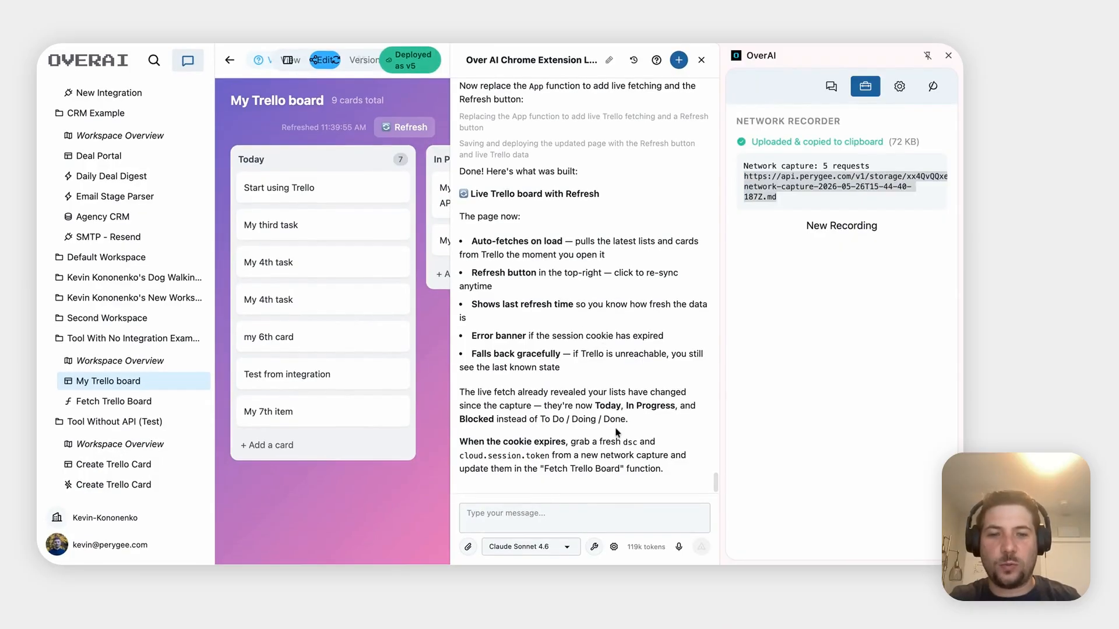
Dictate a request for a new-card form, paste the capture link, and send it
{"action": "left_click", "coordinate": [522, 510]}
{"action": "left_click", "coordinate": [568, 530]}
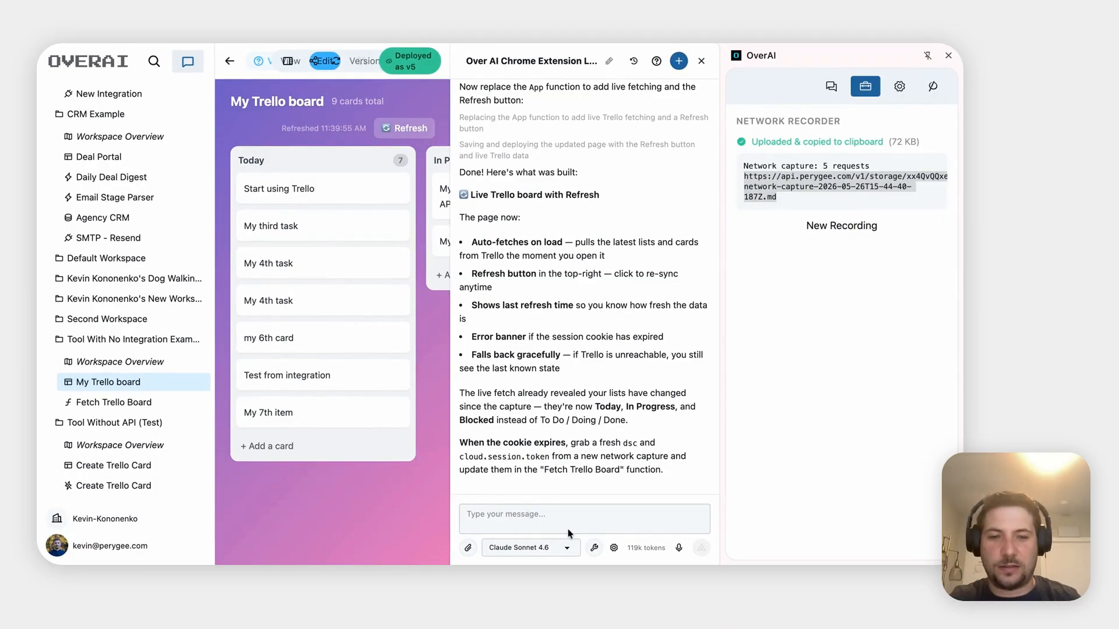
{"action": "left_click", "coordinate": [542, 516]}
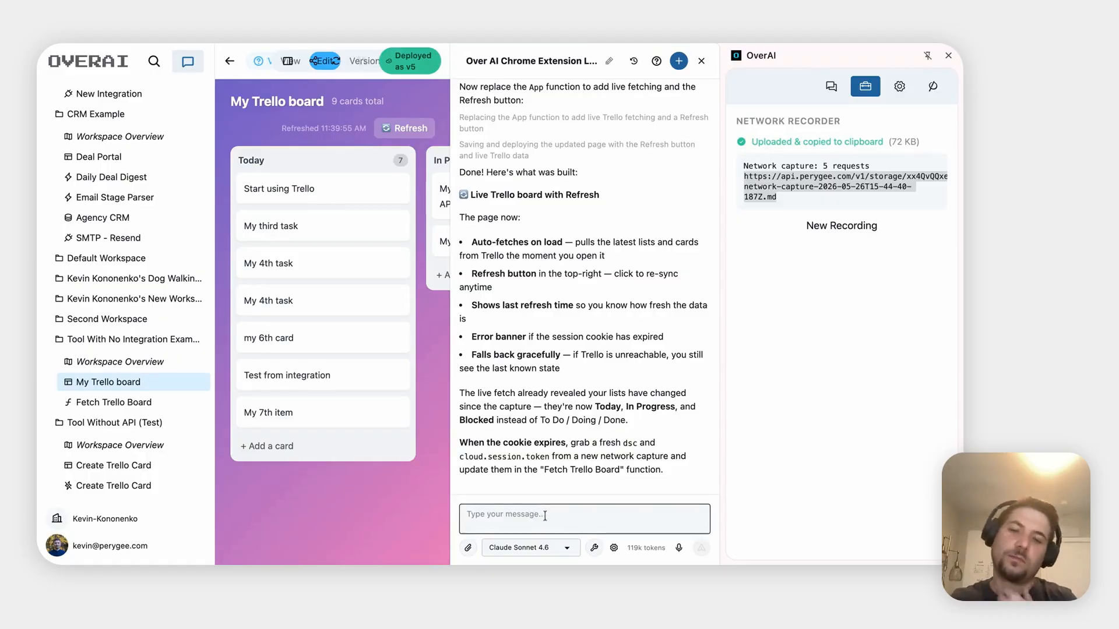
{"action": "left_click", "coordinate": [679, 548]}
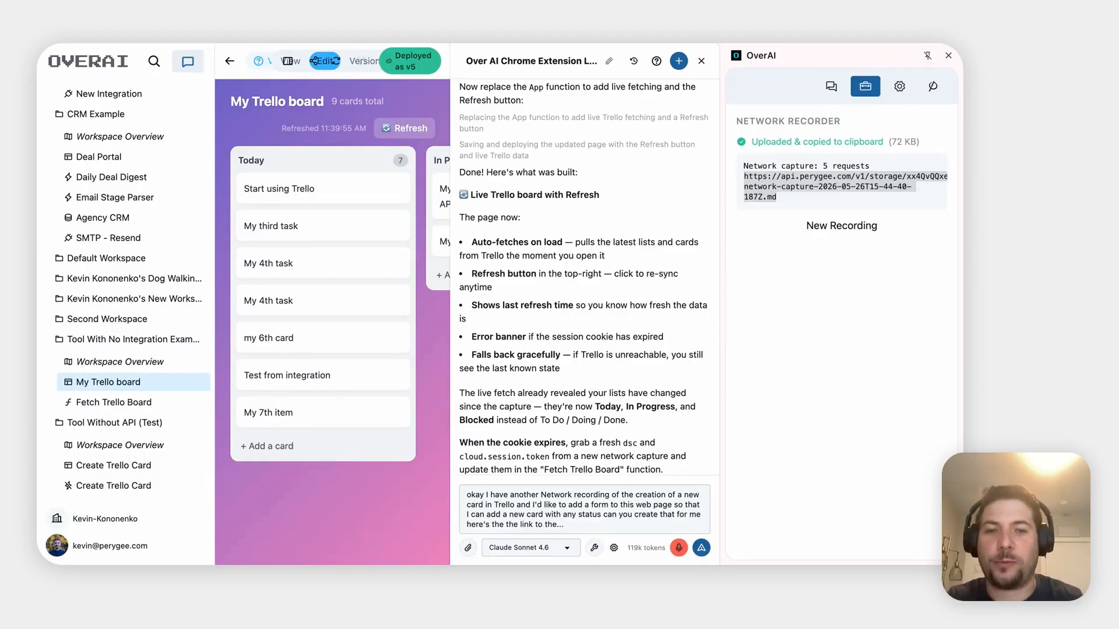
{"action": "left_click", "coordinate": [680, 549]}
{"action": "left_click", "coordinate": [676, 527]}
{"action": "key", "text": "ctrl+v"}
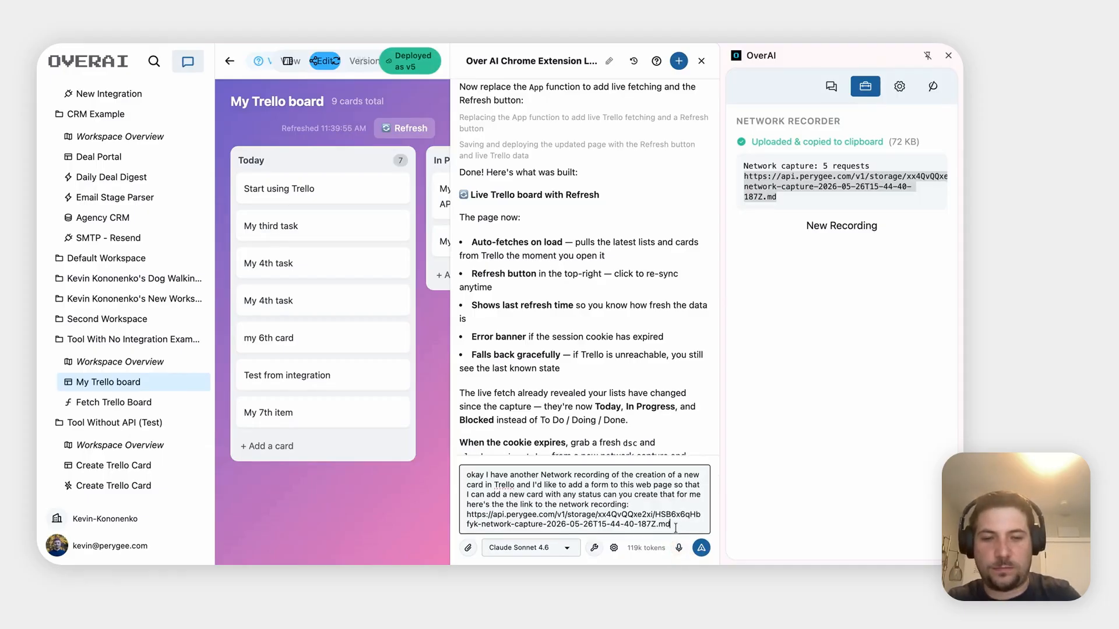
{"action": "key", "text": "Return"}
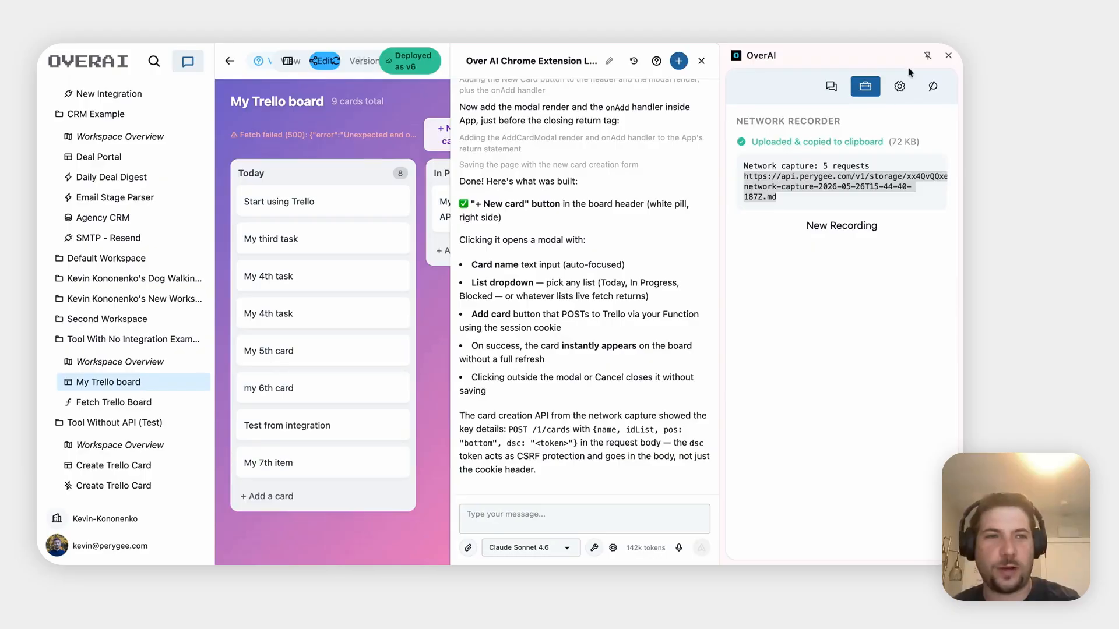
{"action": "left_click", "coordinate": [949, 57]}
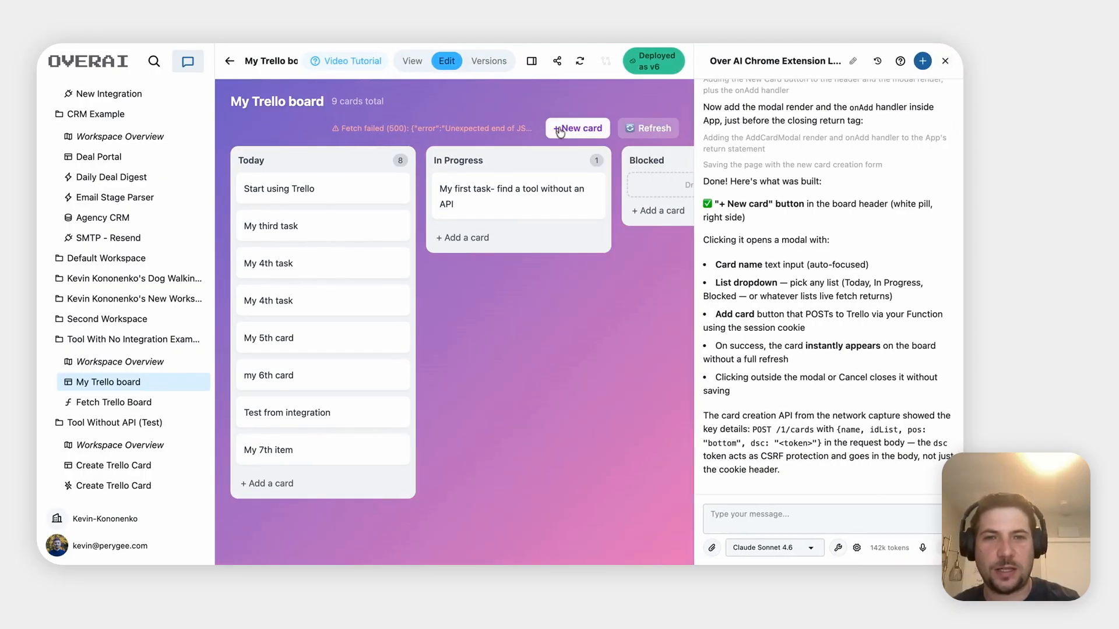
Ask the assistant why the board shows a Fetch failed error message
{"action": "triple_click", "coordinate": [420, 125]}
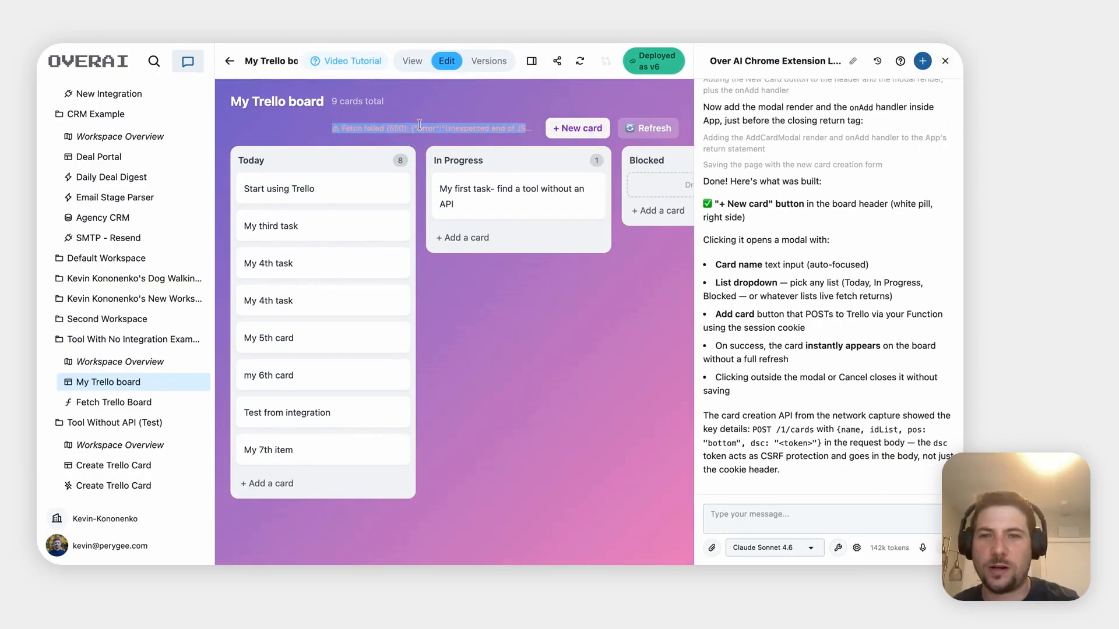
{"action": "left_click", "coordinate": [414, 124]}
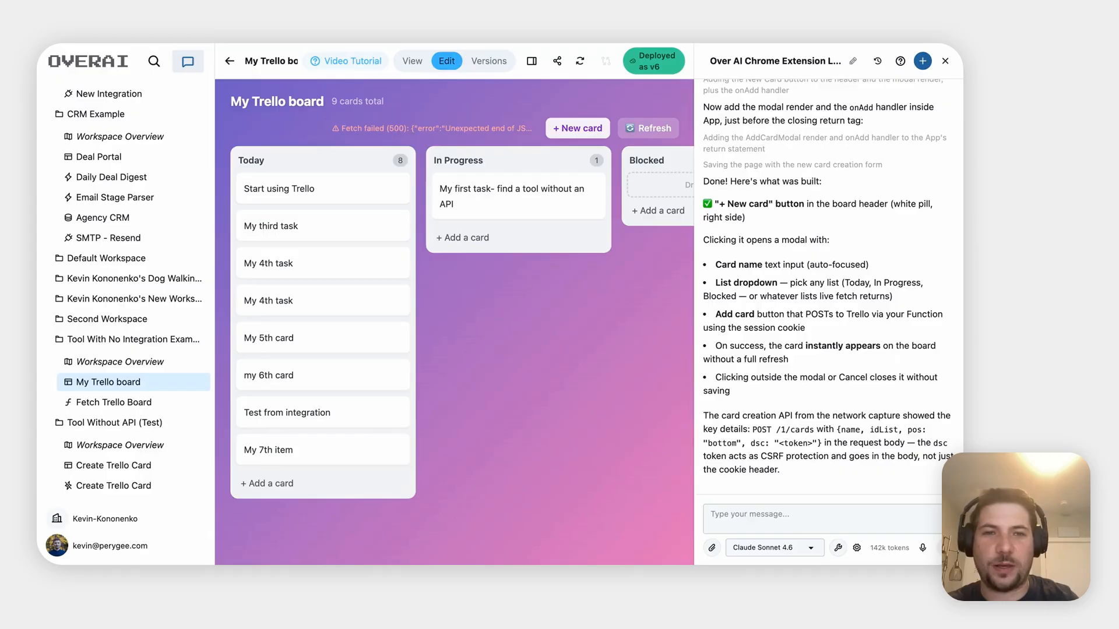
{"action": "left_click", "coordinate": [751, 521]}
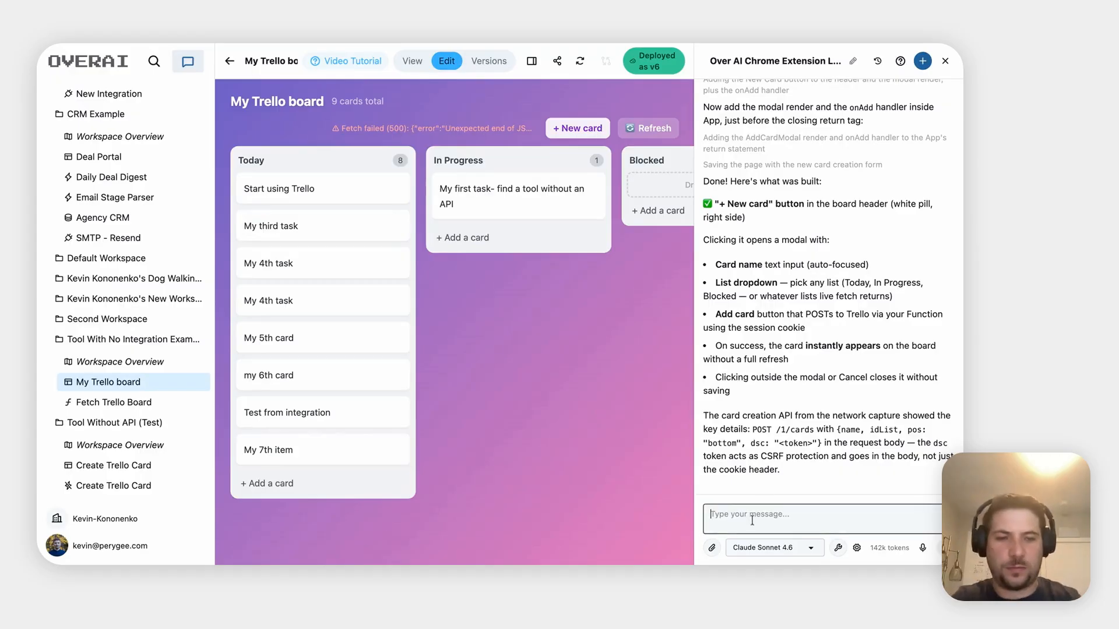
{"action": "type", "text": "why is there an e"}
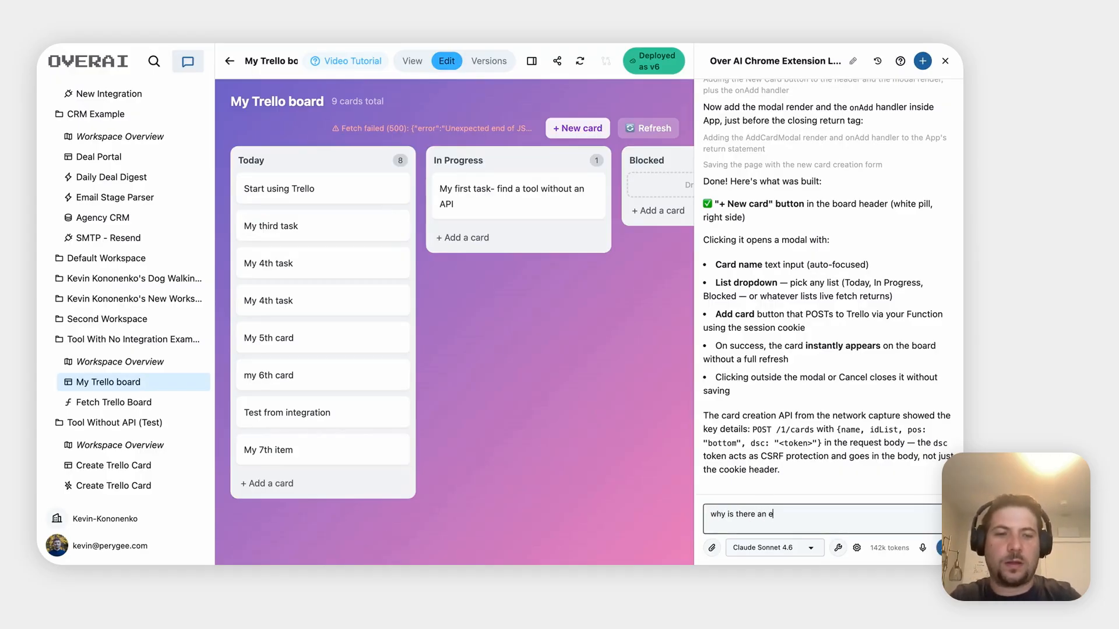
{"action": "type", "text": "rror message o"}
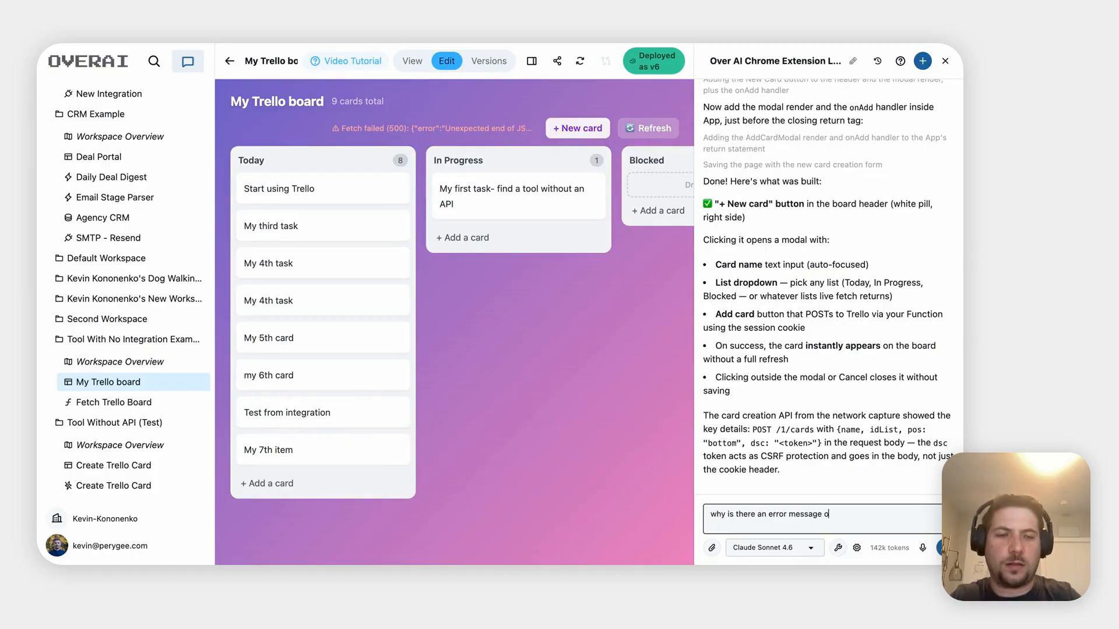
{"action": "type", "text": "n the board"}
{"action": "key", "text": "super+v"}
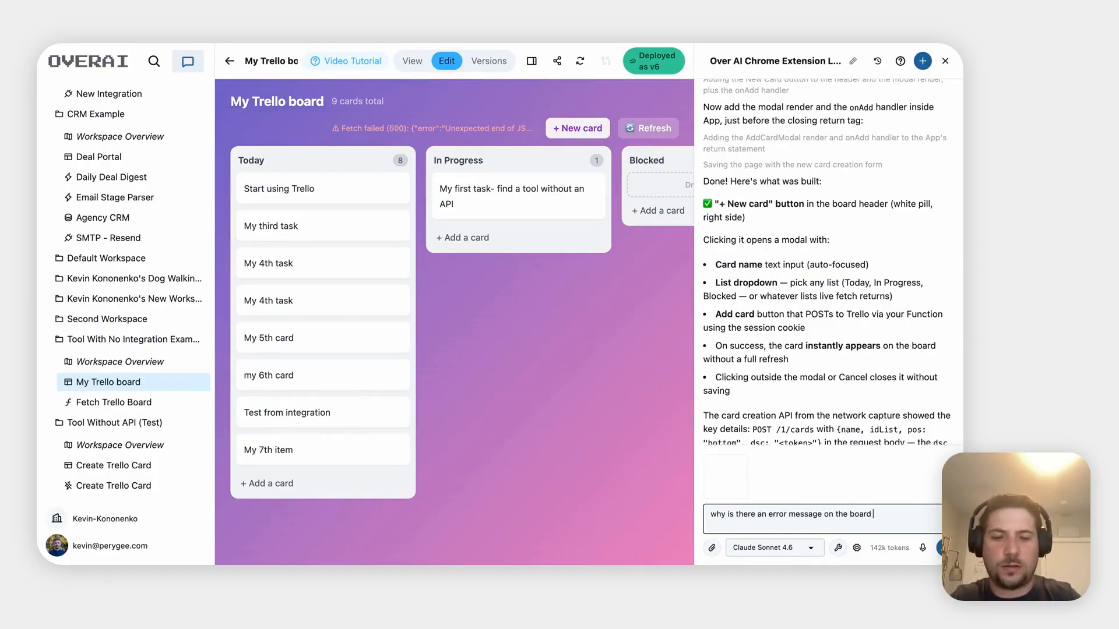
{"action": "key", "text": "Return"}
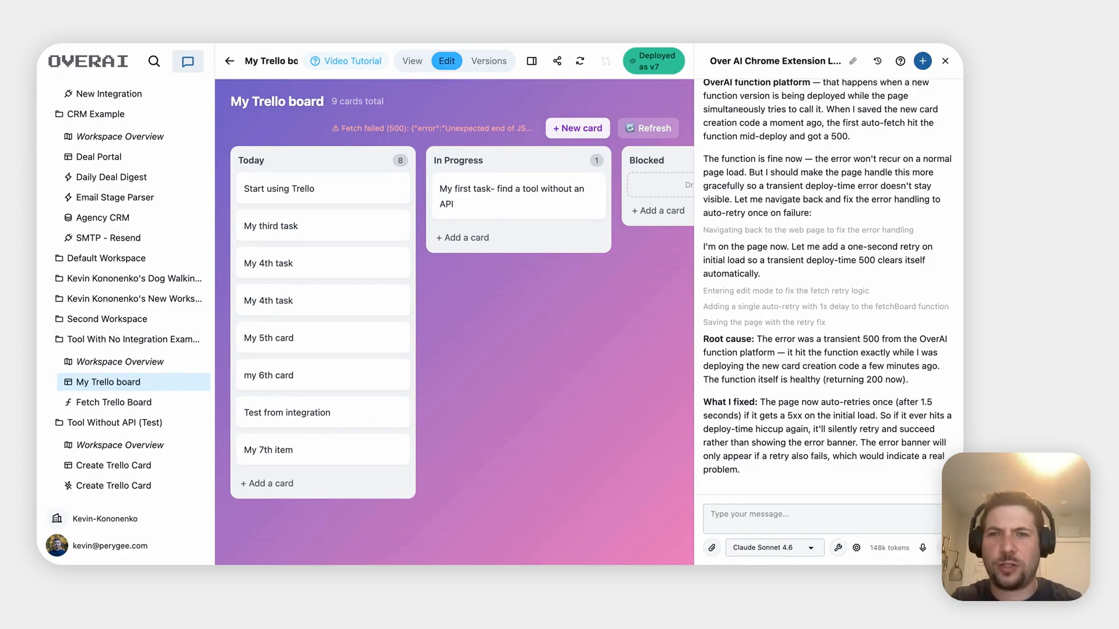
Reload the board and tell the assistant 'the error is still present'
{"action": "key", "text": "super+r"}
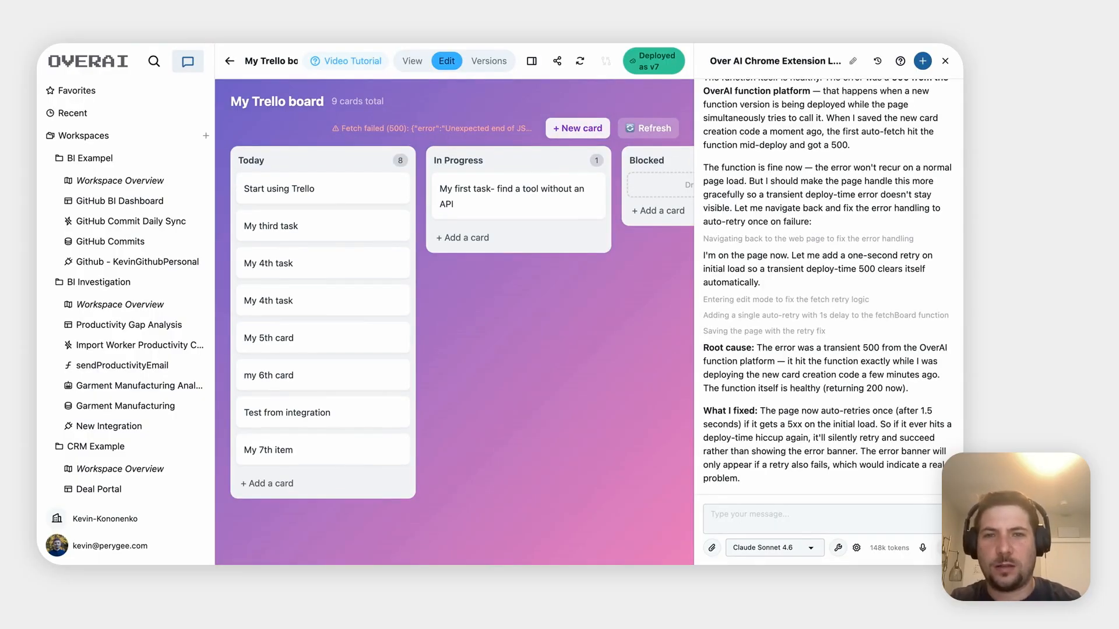
{"action": "scroll", "coordinate": [799, 361], "scroll_direction": "down", "scroll_amount": 1}
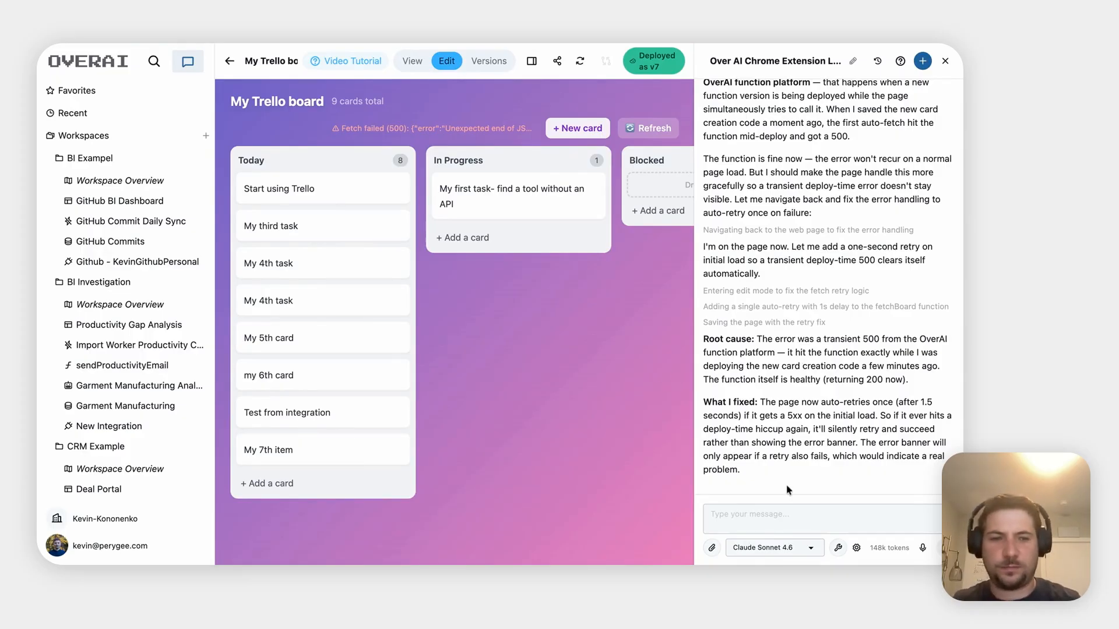
{"action": "left_click", "coordinate": [734, 522]}
{"action": "type", "text": "the e"}
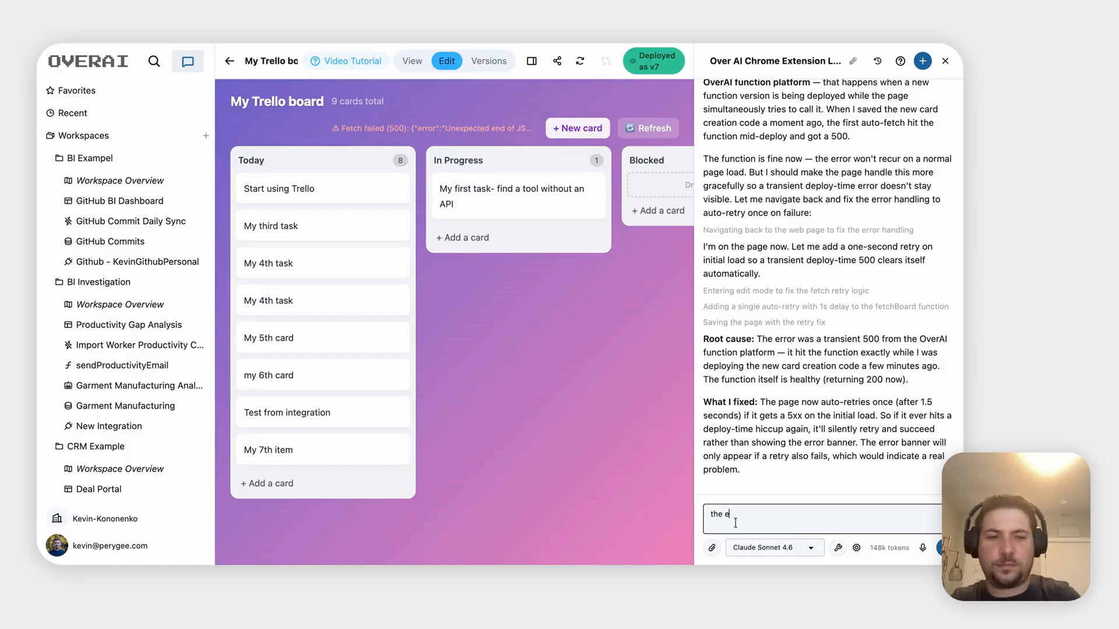
{"action": "type", "text": "rror is still present"}
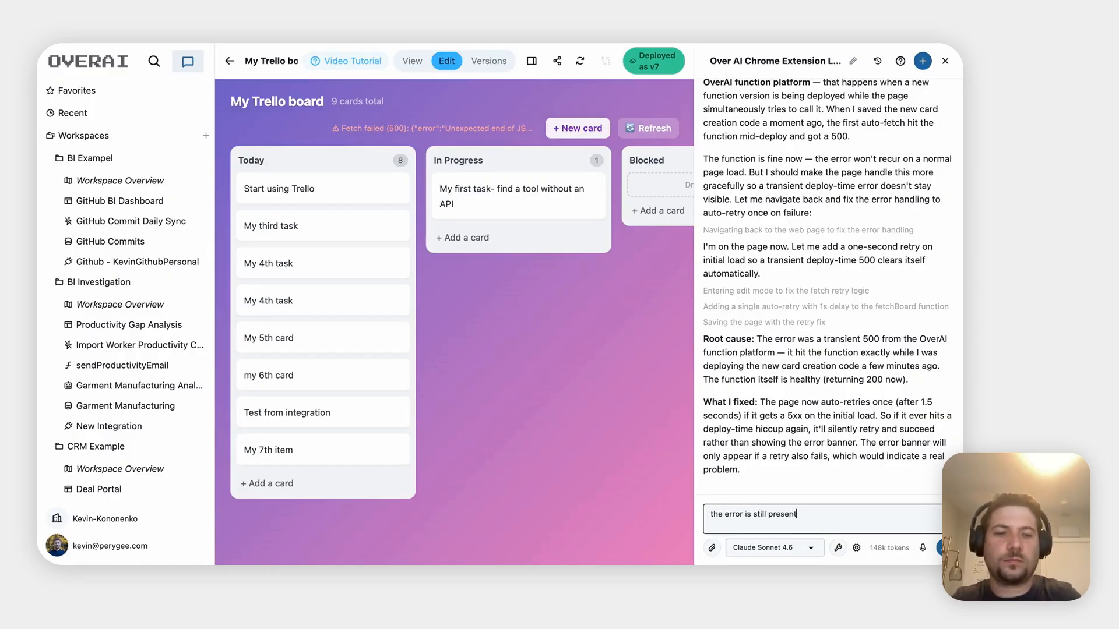
{"action": "key", "text": "Return"}
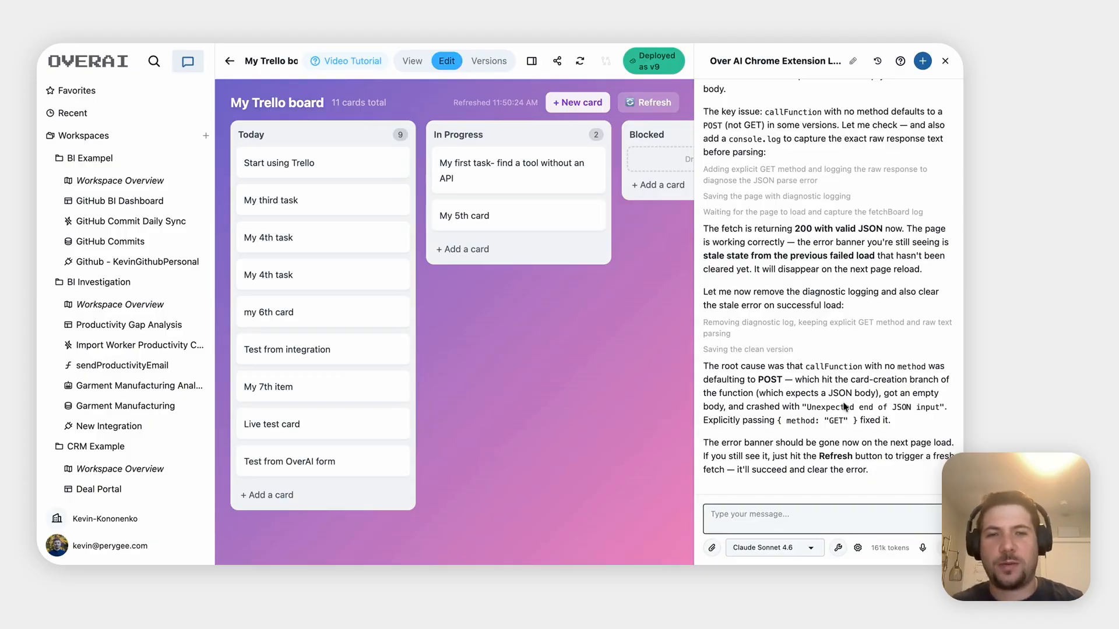
Add a card 'Internal OverAI test ticket' to the In Progress list using the New card form
{"action": "left_click", "coordinate": [570, 105]}
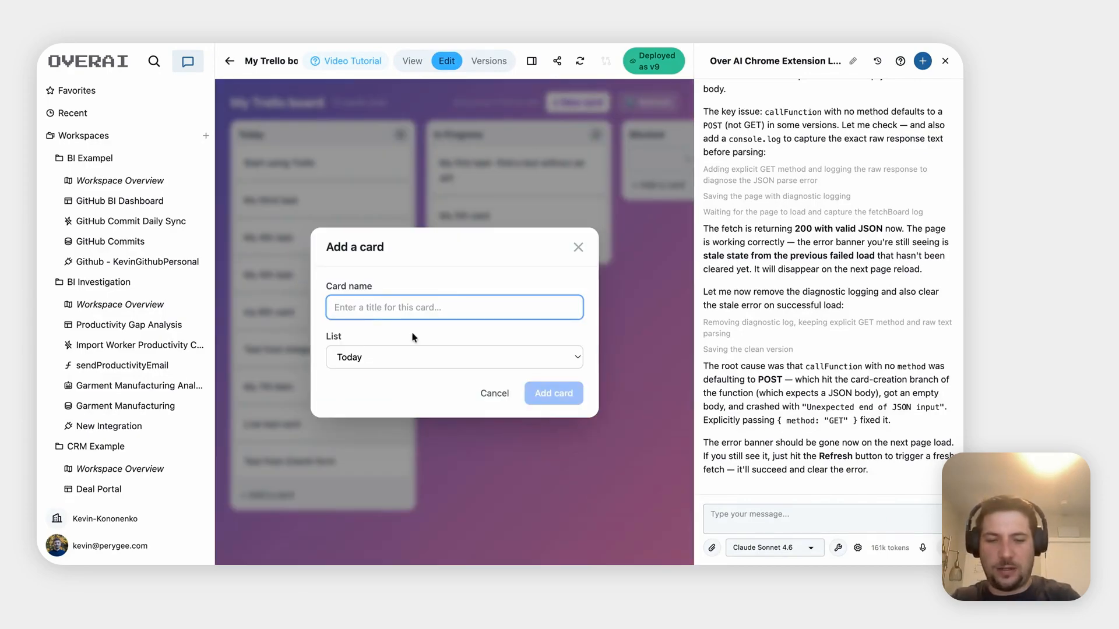
{"action": "type", "text": "Internal O"}
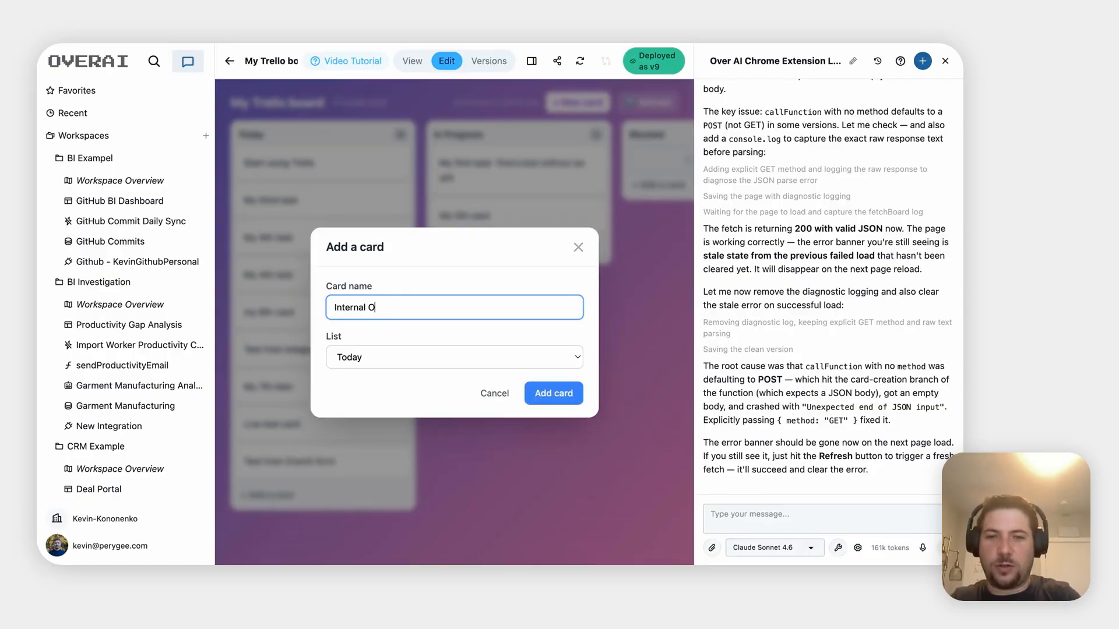
{"action": "type", "text": " er"}
{"action": "type", "text": "AI test ticket"}
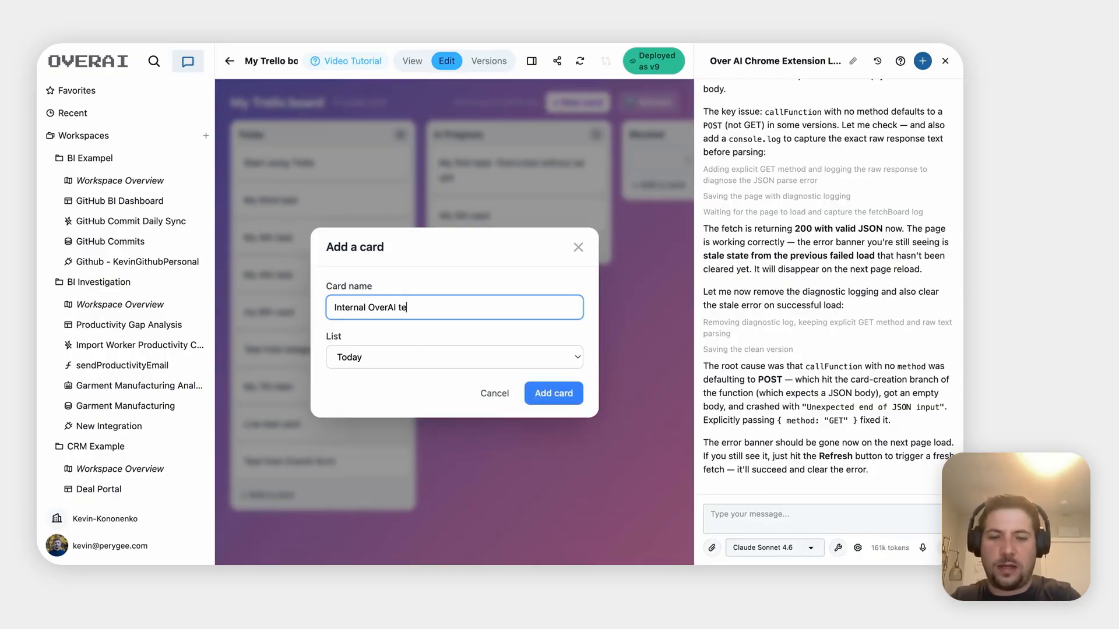
{"action": "left_click", "coordinate": [406, 366]}
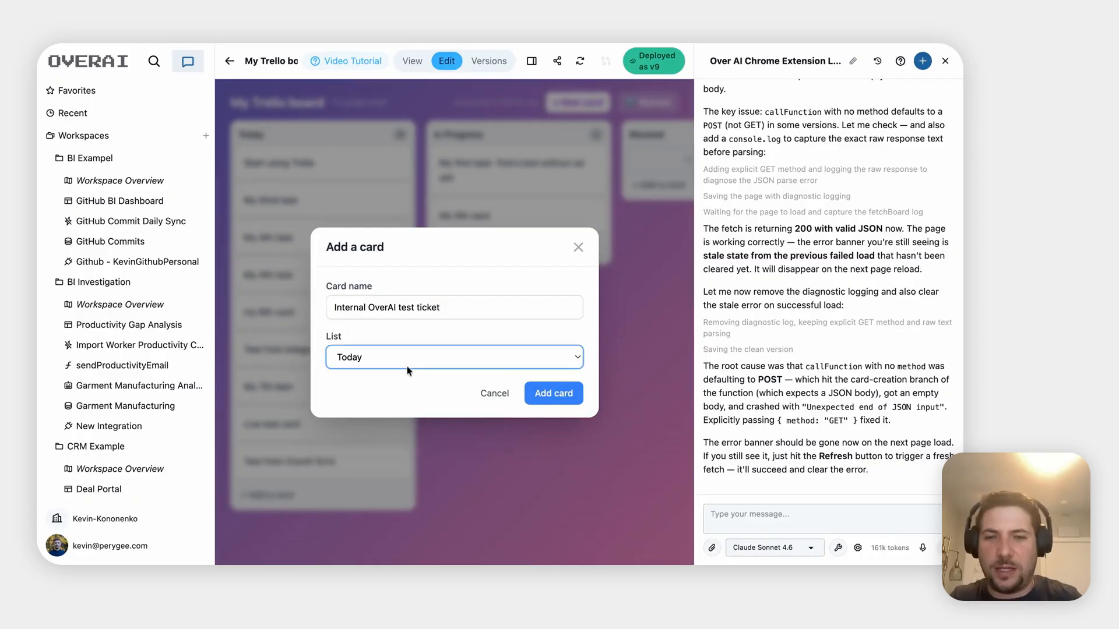
{"action": "left_click", "coordinate": [408, 371]}
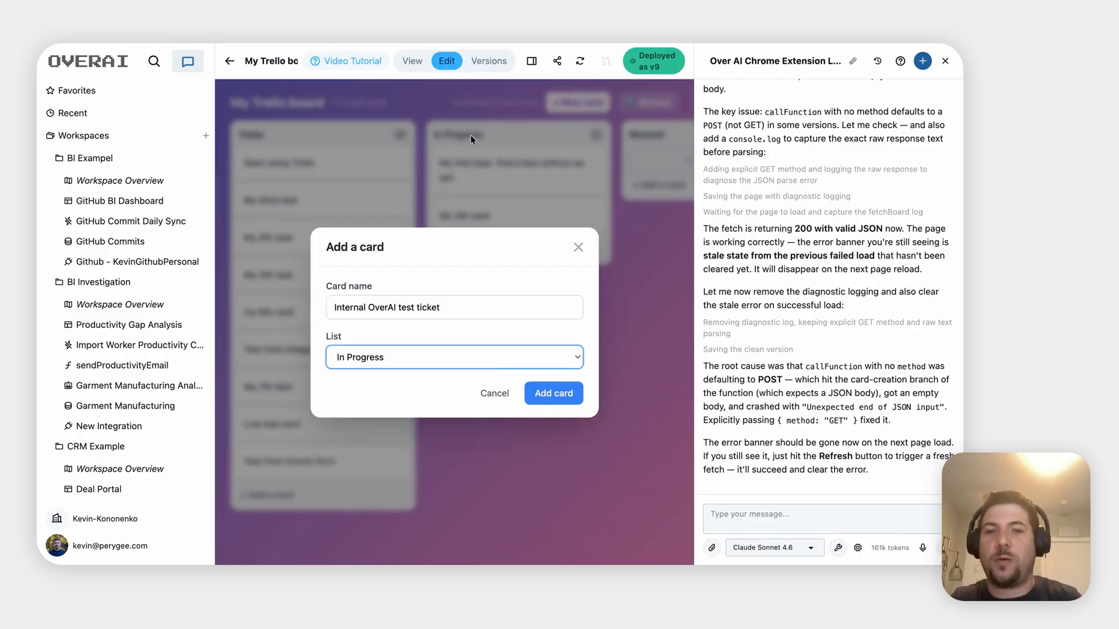
{"action": "left_click", "coordinate": [568, 394]}
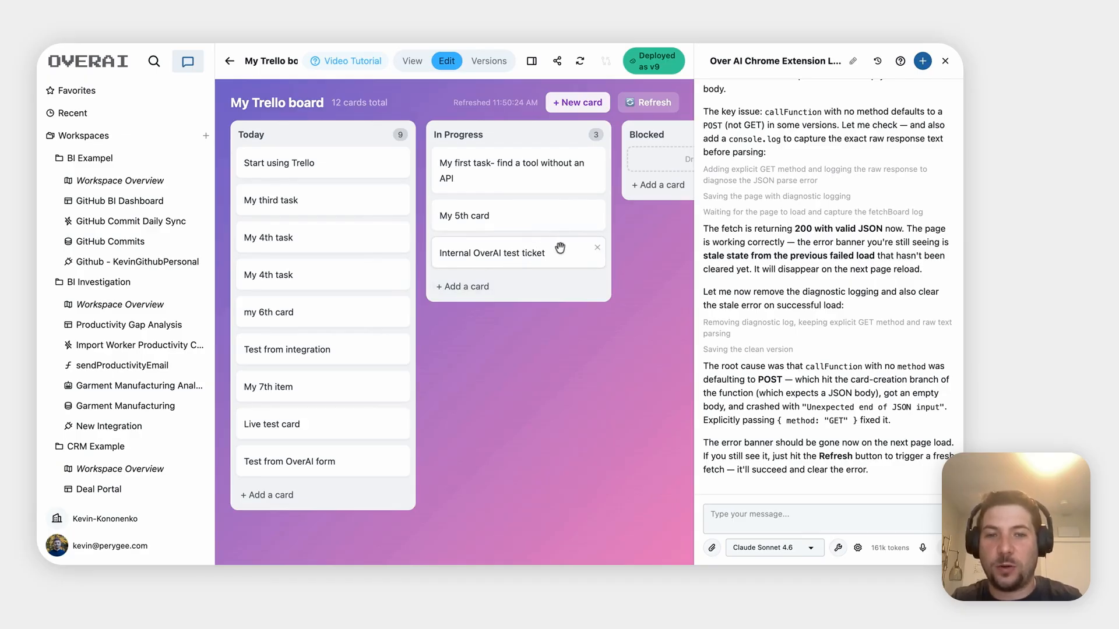
Check the new card on the live Trello board, then return to the assistant chat
{"action": "left_click", "coordinate": [537, 41]}
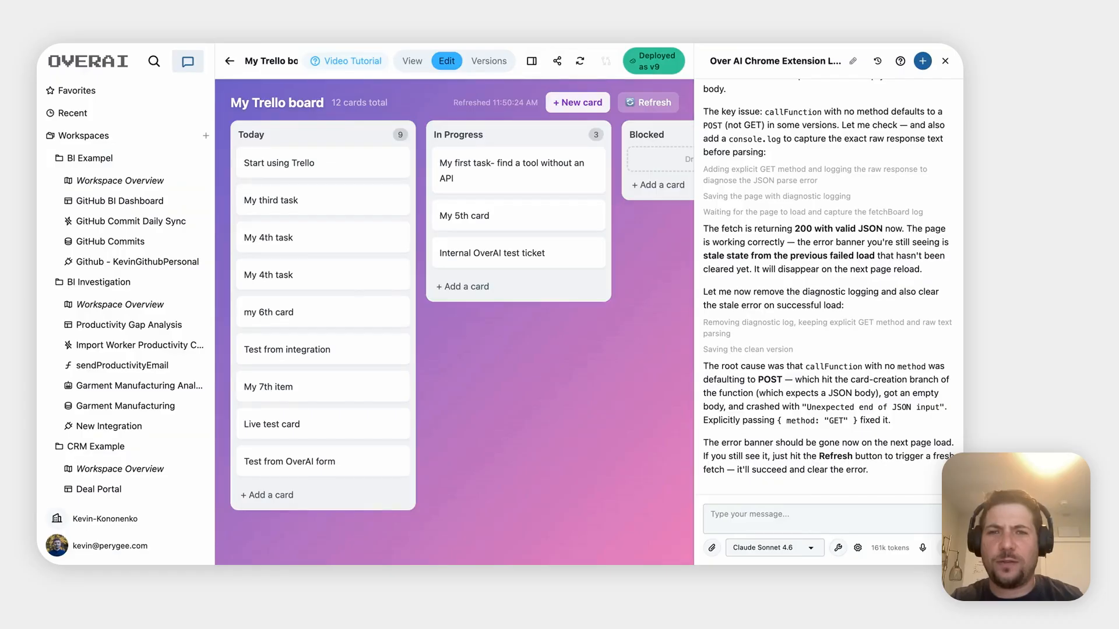
{"action": "scroll", "coordinate": [151, 452], "scroll_direction": "down", "scroll_amount": 12}
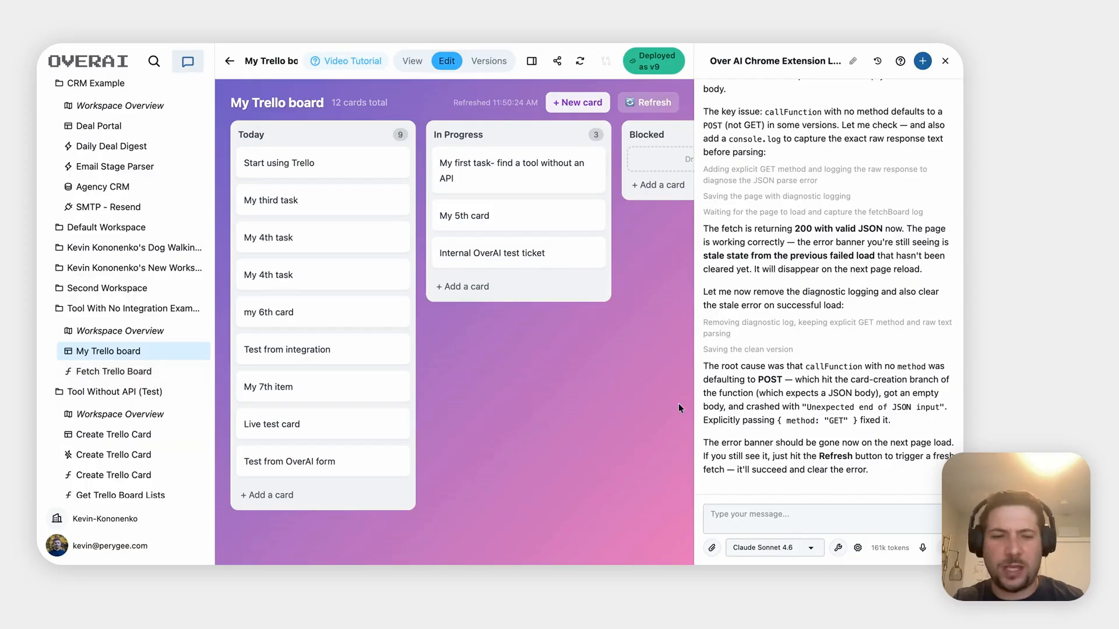
{"action": "left_click", "coordinate": [757, 510]}
Ask why the function is called fetch trello board when it also posts data back to Trello
{"action": "type", "text": "why i"}
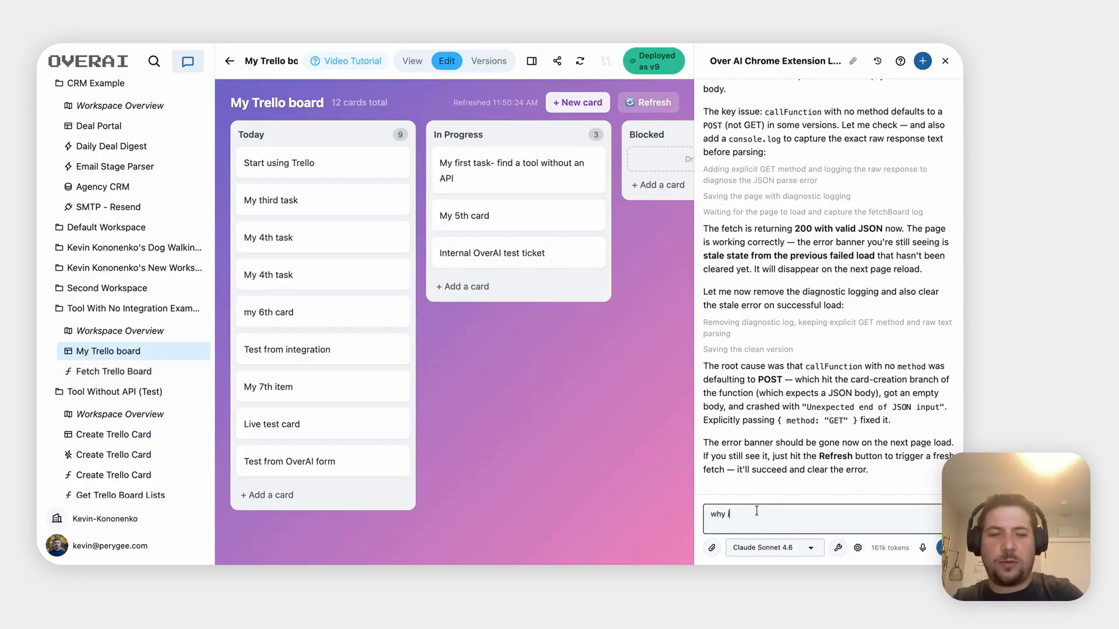
{"action": "type", "text": "s the vunc"}
{"action": "key", "text": "BackSpace"}
{"action": "key", "text": "BackSpace"}
{"action": "key", "text": "BackSpace"}
{"action": "key", "text": "BackSpace"}
{"action": "type", "text": "fucnti"}
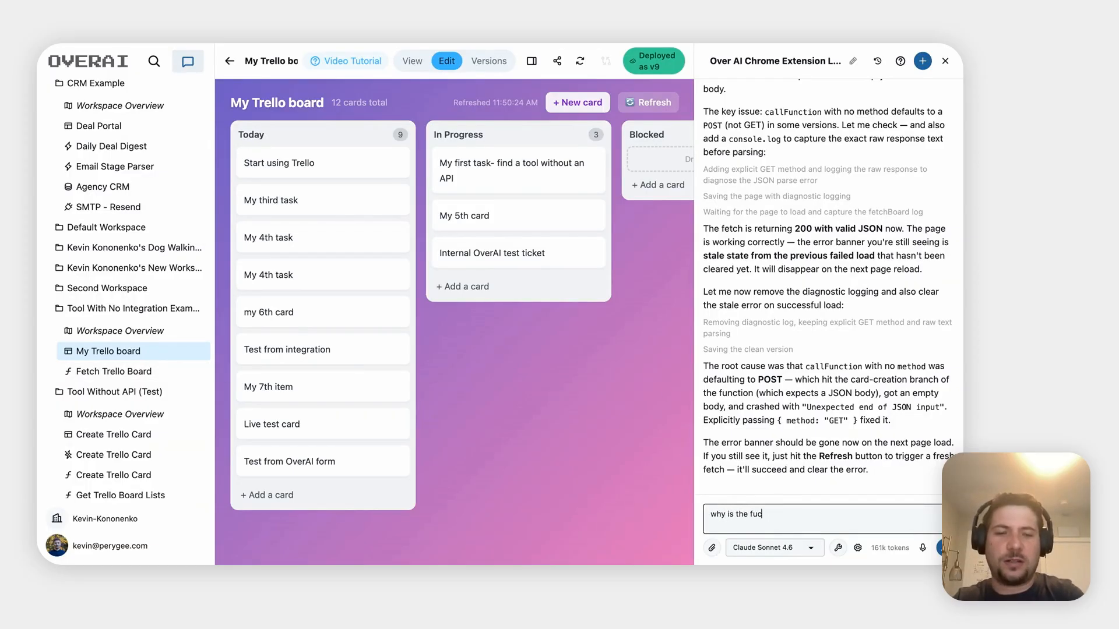
{"action": "key", "text": "BackSpace"}
{"action": "key", "text": "BackSpace"}
{"action": "key", "text": "BackSpace"}
{"action": "key", "text": "BackSpace"}
{"action": "type", "text": "nction called"}
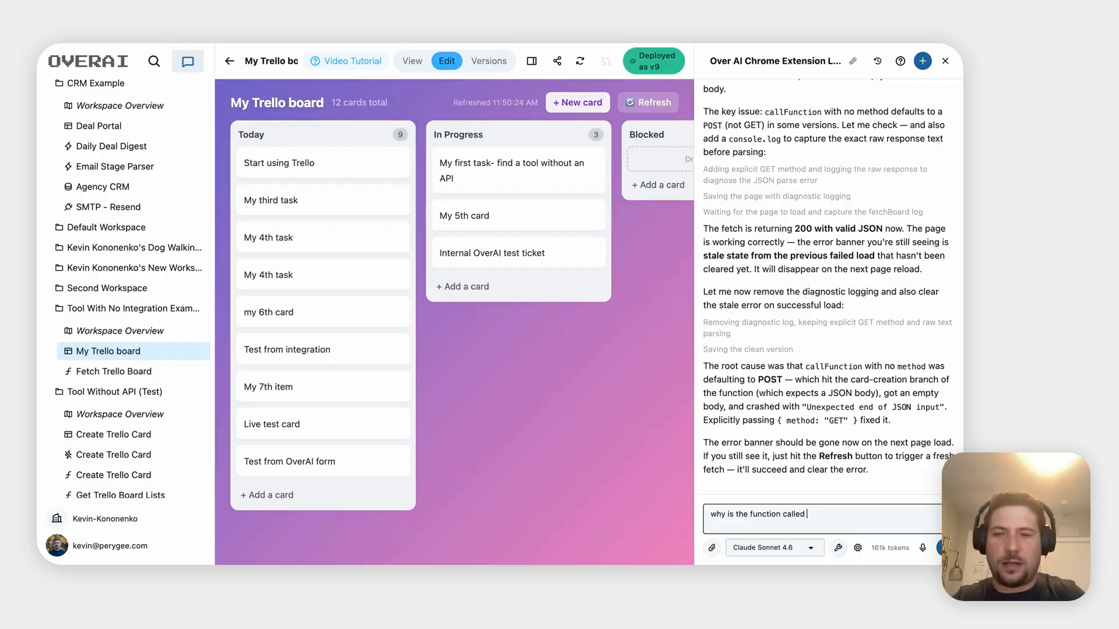
{"action": "type", "text": " fetch tel"}
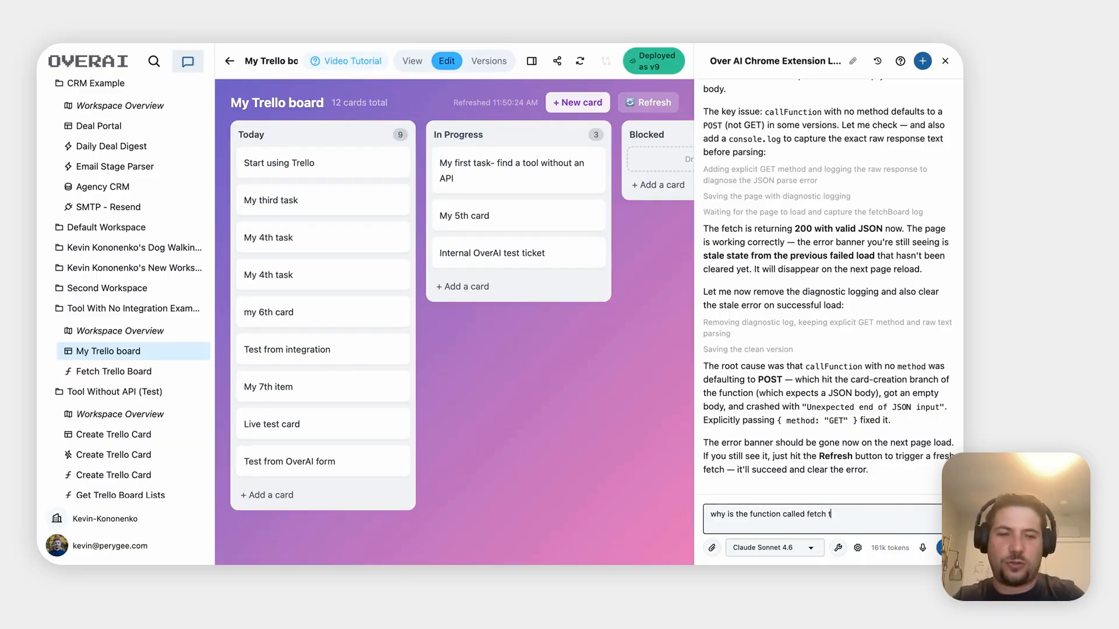
{"action": "key", "text": "BackSpace"}
{"action": "key", "text": "BackSpace"}
{"action": "type", "text": "rello "}
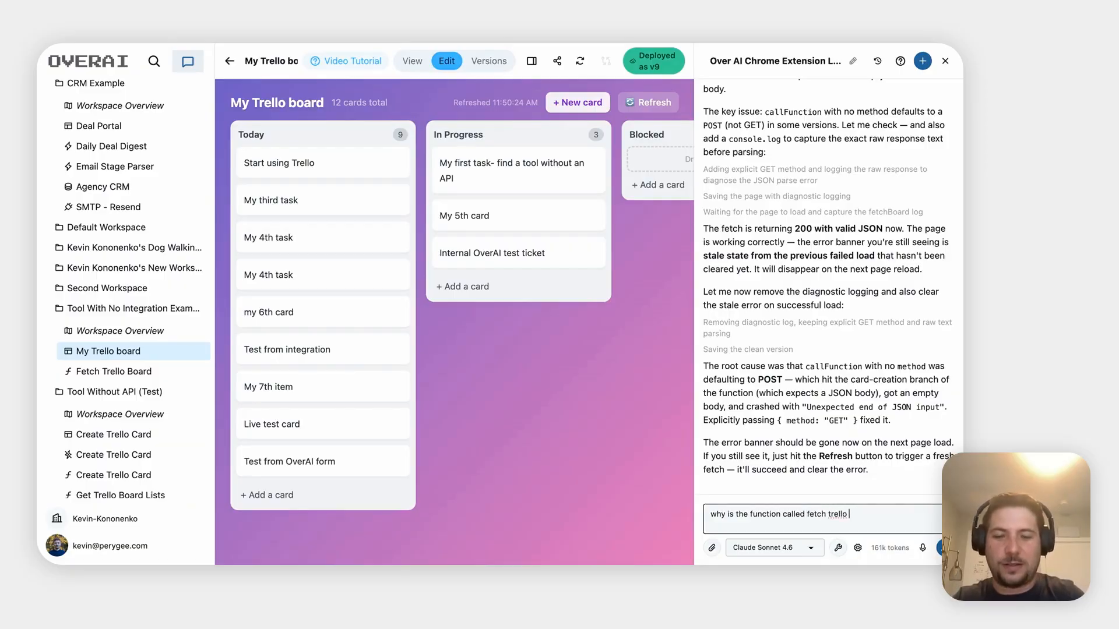
{"action": "type", "text": "board "}
{"action": "type", "text": "whe"}
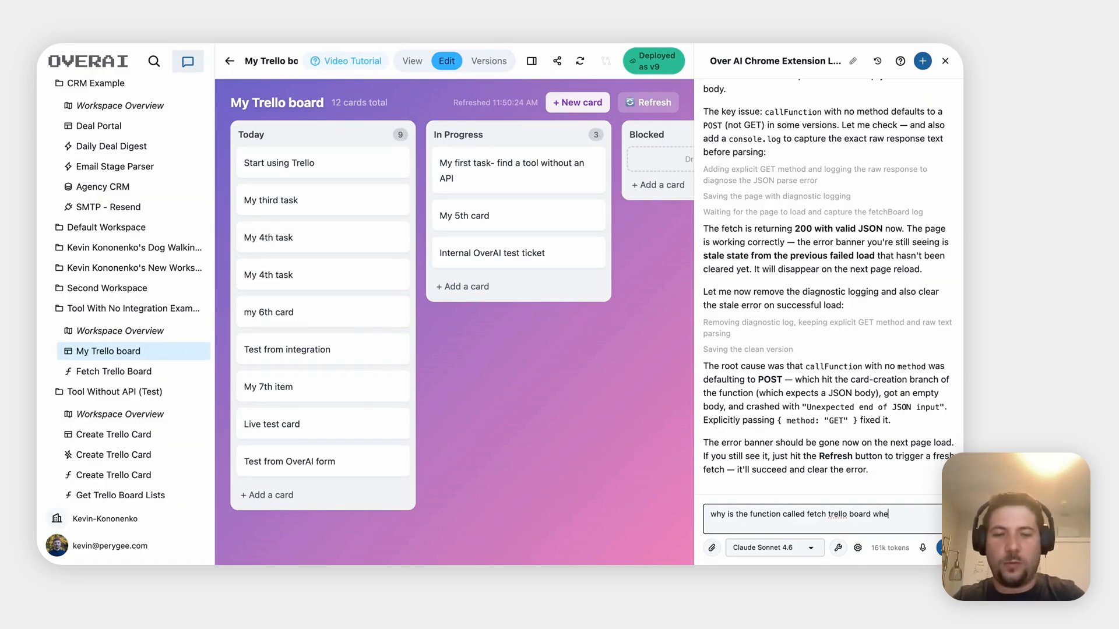
{"action": "type", "text": "n we also post"}
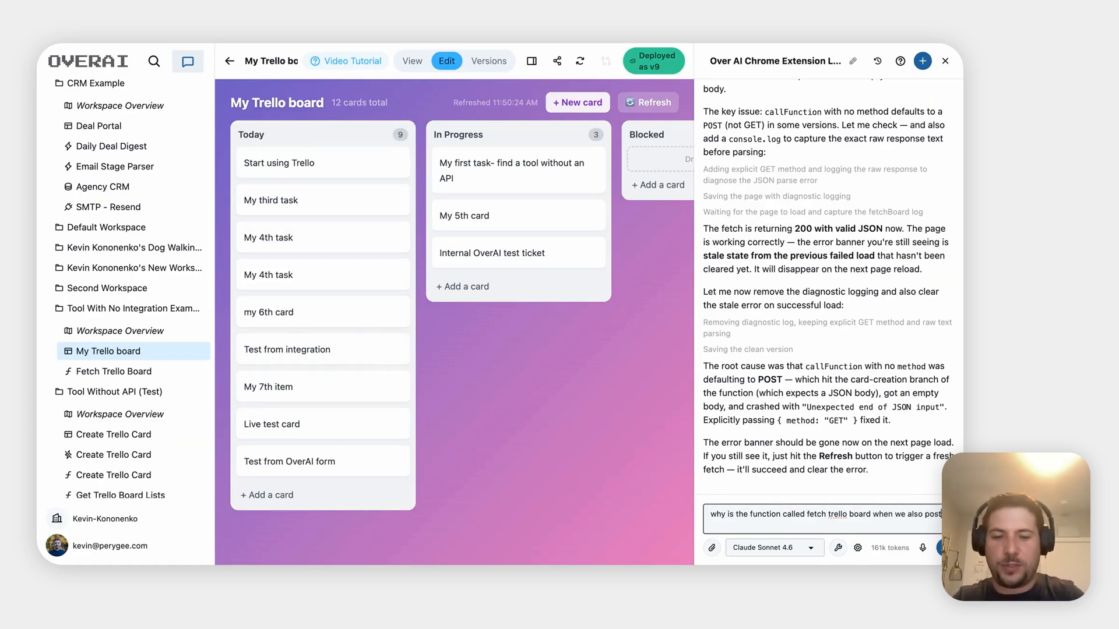
{"action": "type", "text": " data back to t"}
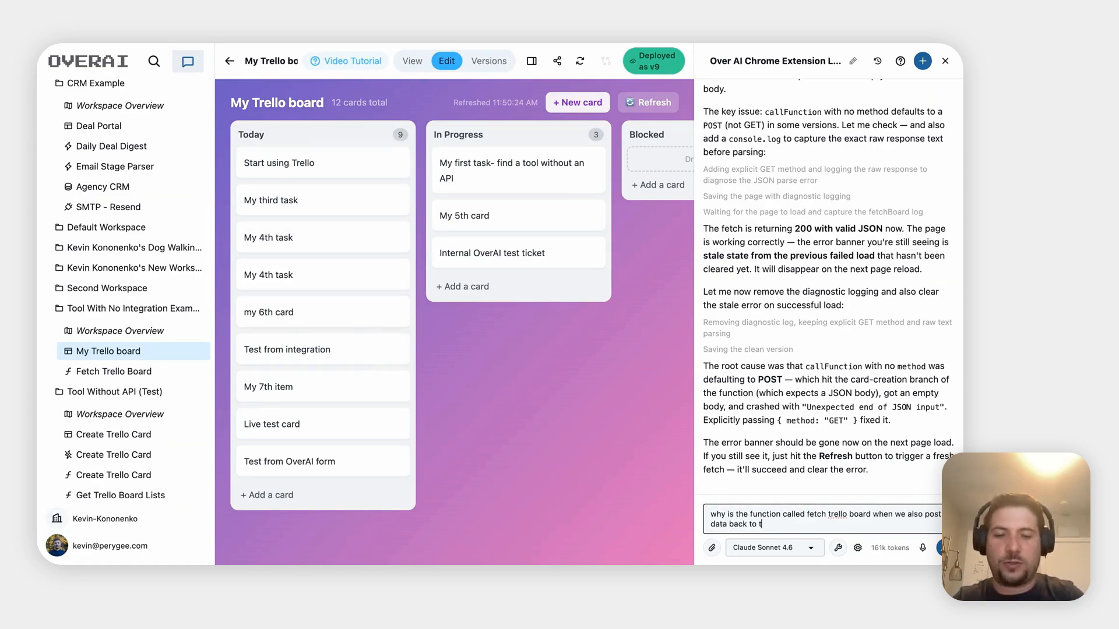
{"action": "type", "text": "rello"}
{"action": "key", "text": "Return"}
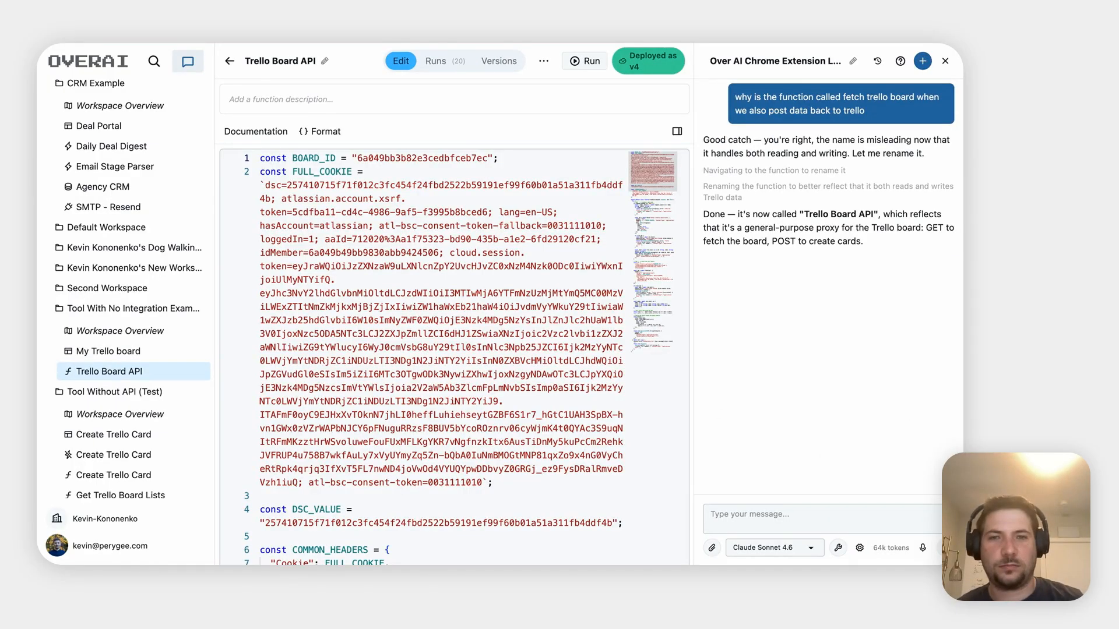
Scroll through the renamed Trello Board API code to review its POST and GET handling
{"action": "scroll", "coordinate": [437, 310], "scroll_direction": "down", "scroll_amount": 3}
{"action": "scroll", "coordinate": [438, 311], "scroll_direction": "down", "scroll_amount": 7}
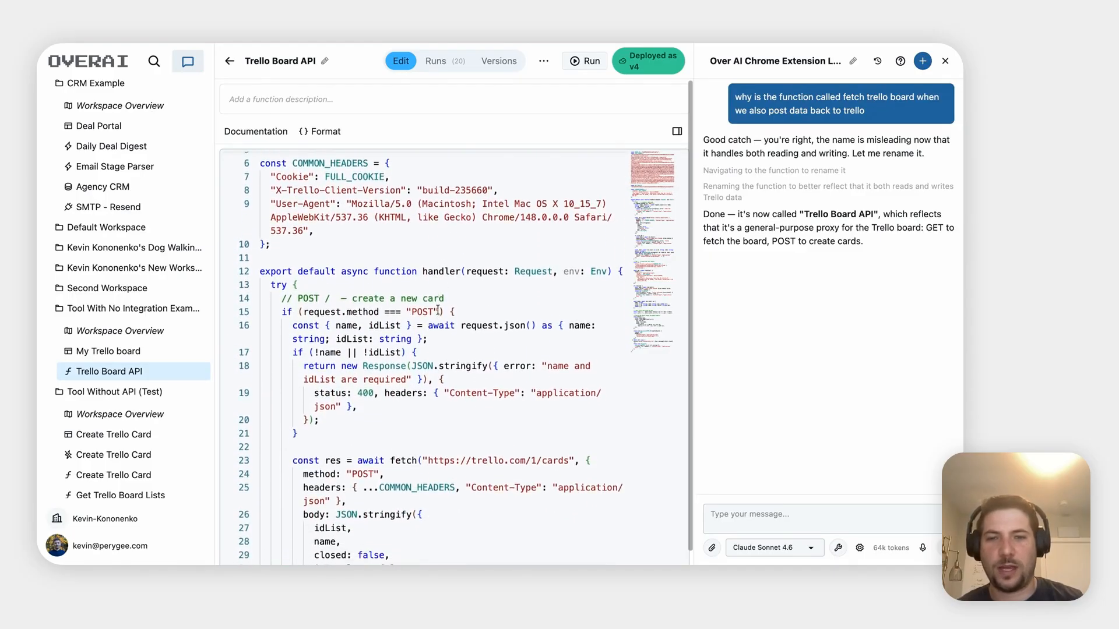
{"action": "scroll", "coordinate": [425, 355], "scroll_direction": "down", "scroll_amount": 1}
{"action": "scroll", "coordinate": [425, 356], "scroll_direction": "up", "scroll_amount": 3}
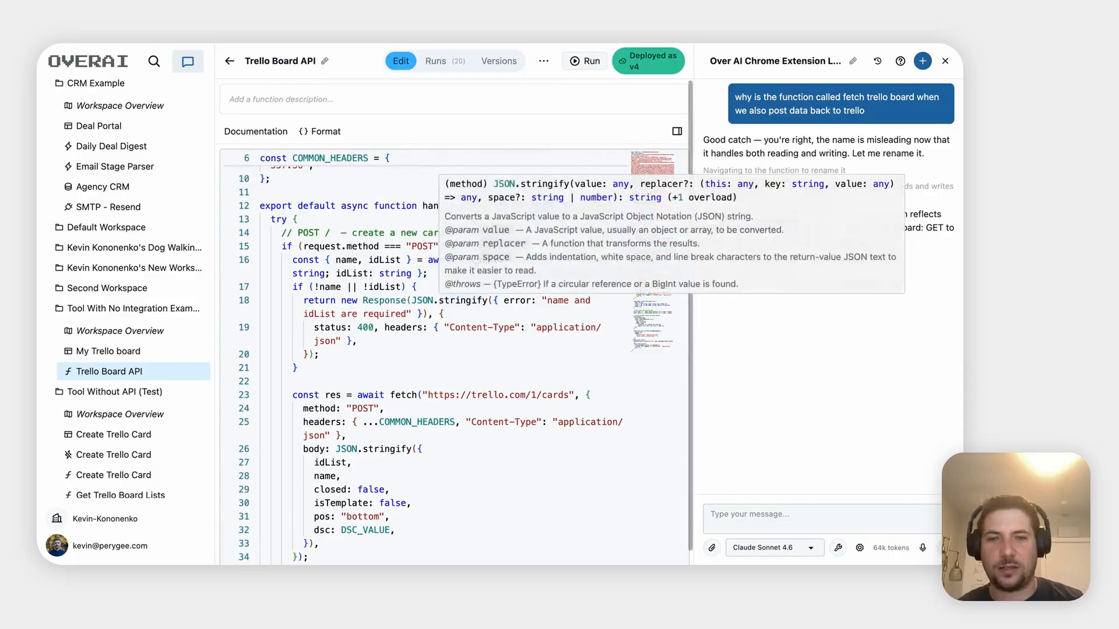
{"action": "scroll", "coordinate": [380, 365], "scroll_direction": "down", "scroll_amount": 6}
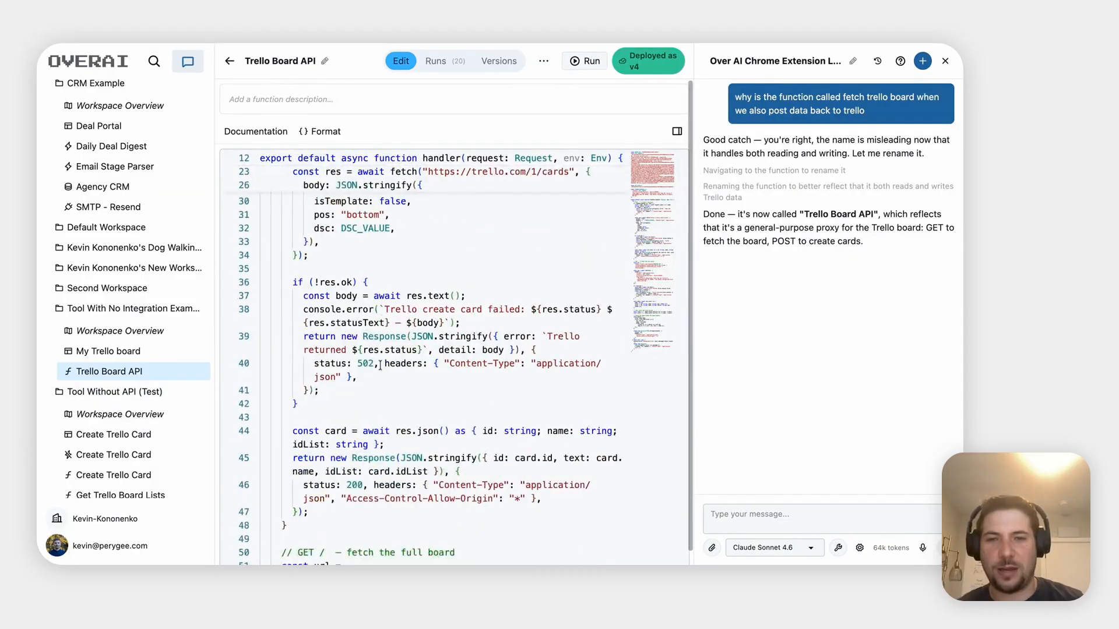
{"action": "scroll", "coordinate": [380, 365], "scroll_direction": "down", "scroll_amount": 10}
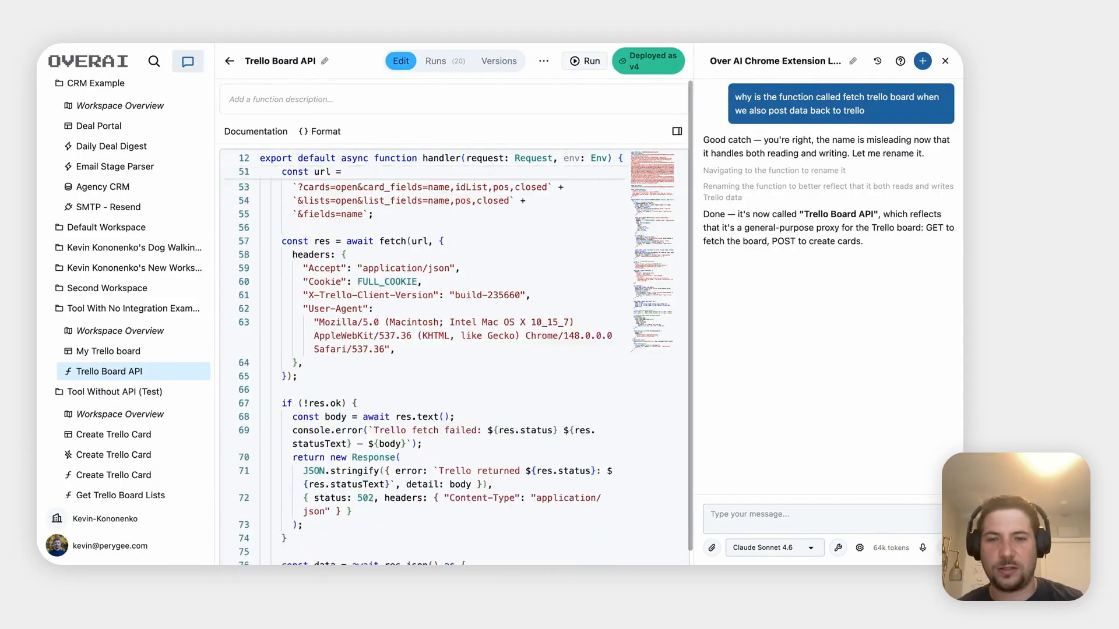
{"action": "scroll", "coordinate": [380, 365], "scroll_direction": "down", "scroll_amount": 6}
{"action": "scroll", "coordinate": [379, 365], "scroll_direction": "up", "scroll_amount": 20}
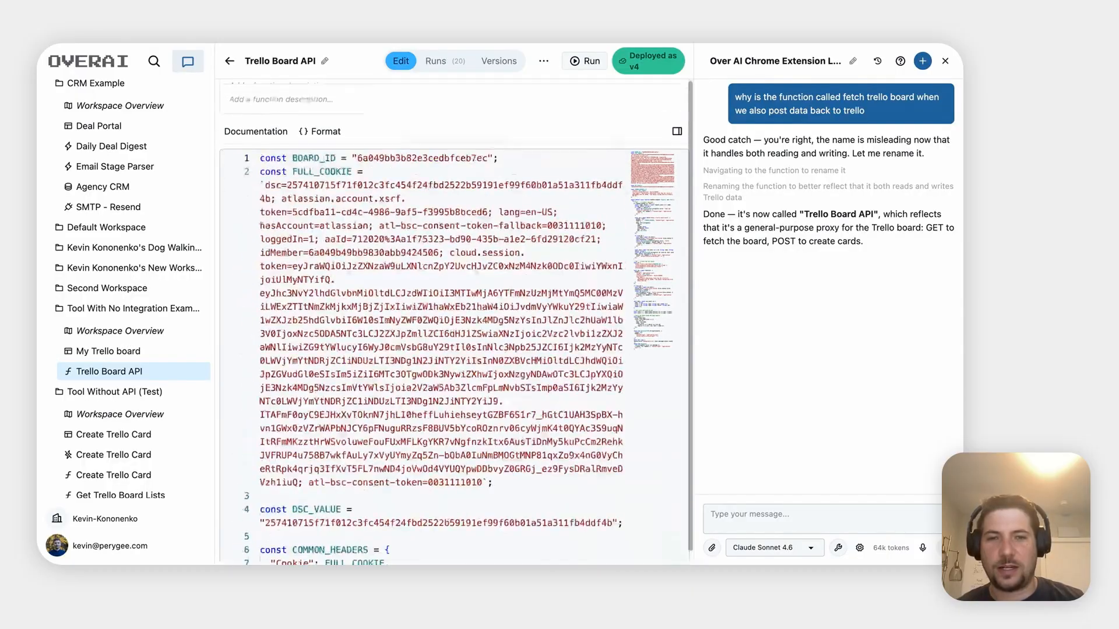